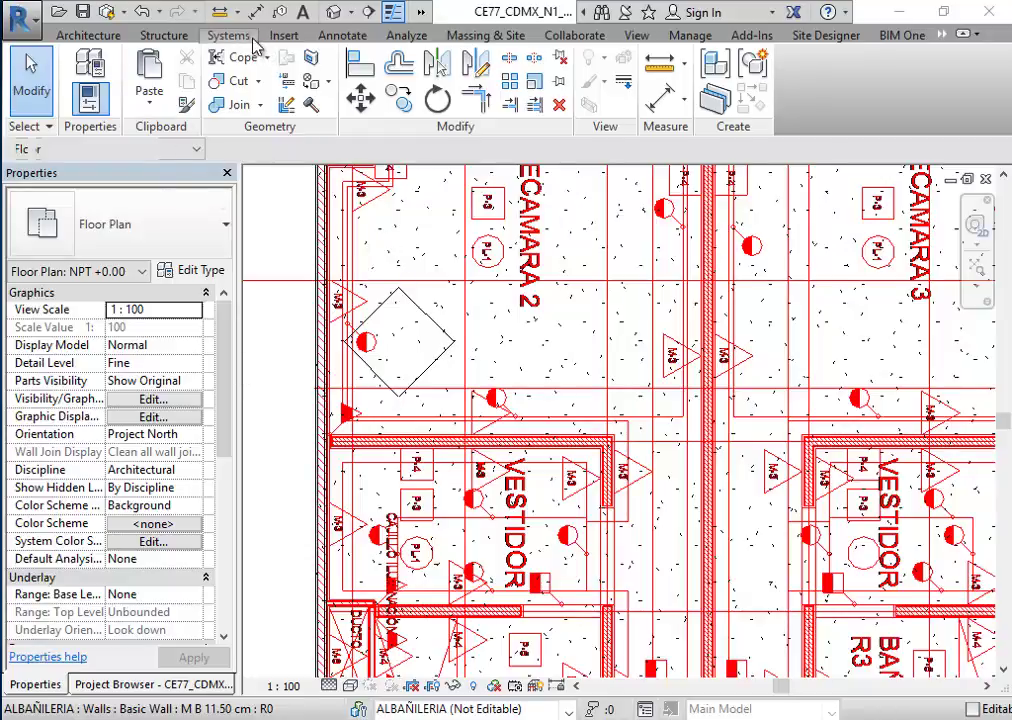
Step: Activate Tag by Category from the Annotate tab for tagging in the floor plan
click(336, 37)
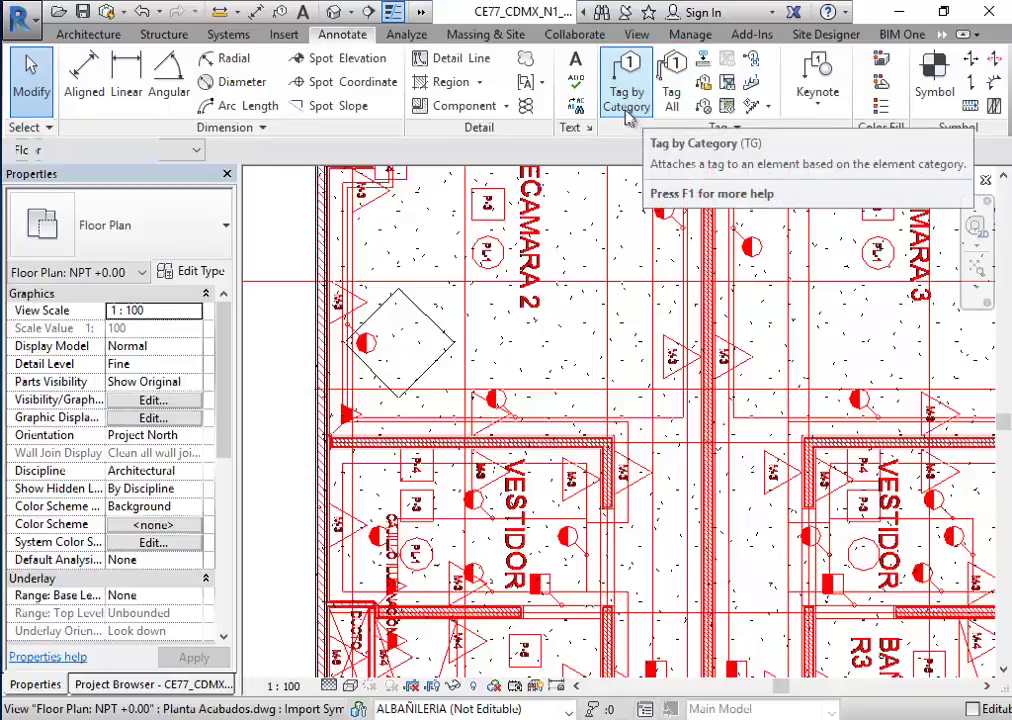
click(627, 112)
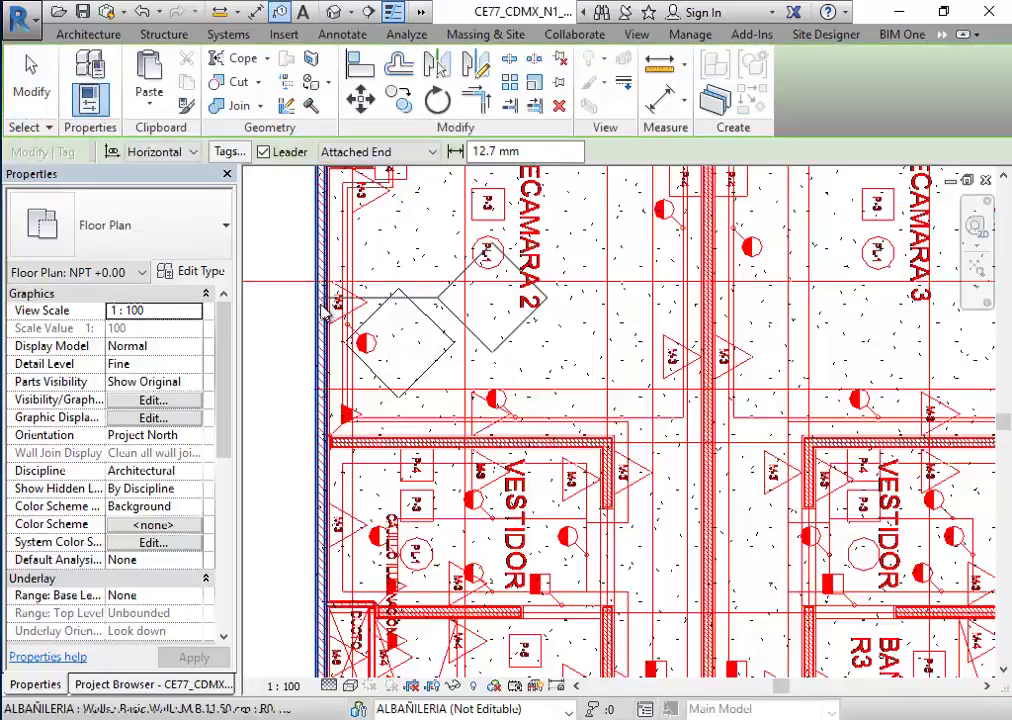
Step: Tag the wall beside the M-3 marker with no leader line
click(264, 152)
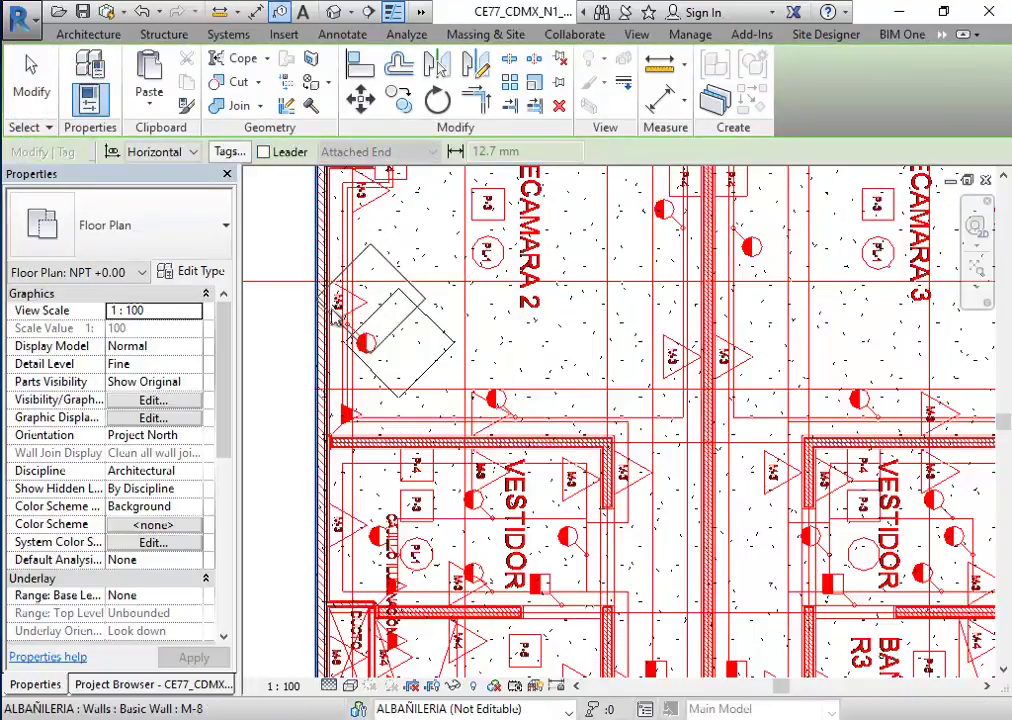
scroll(336, 302, up, 1)
scroll(338, 304, up, 2)
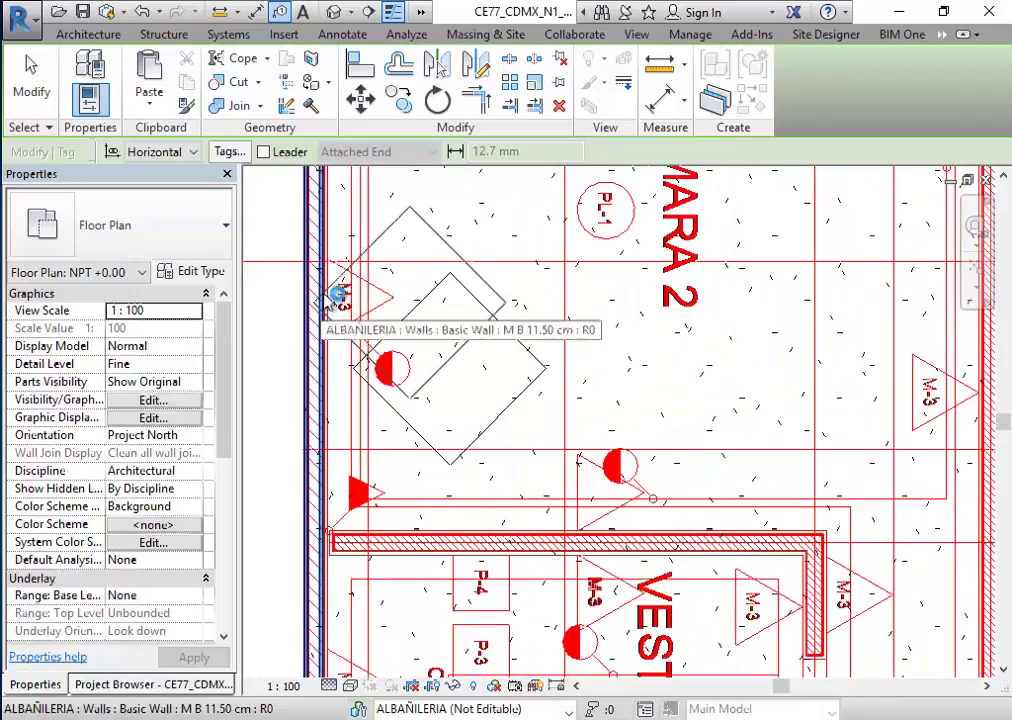
click(338, 303)
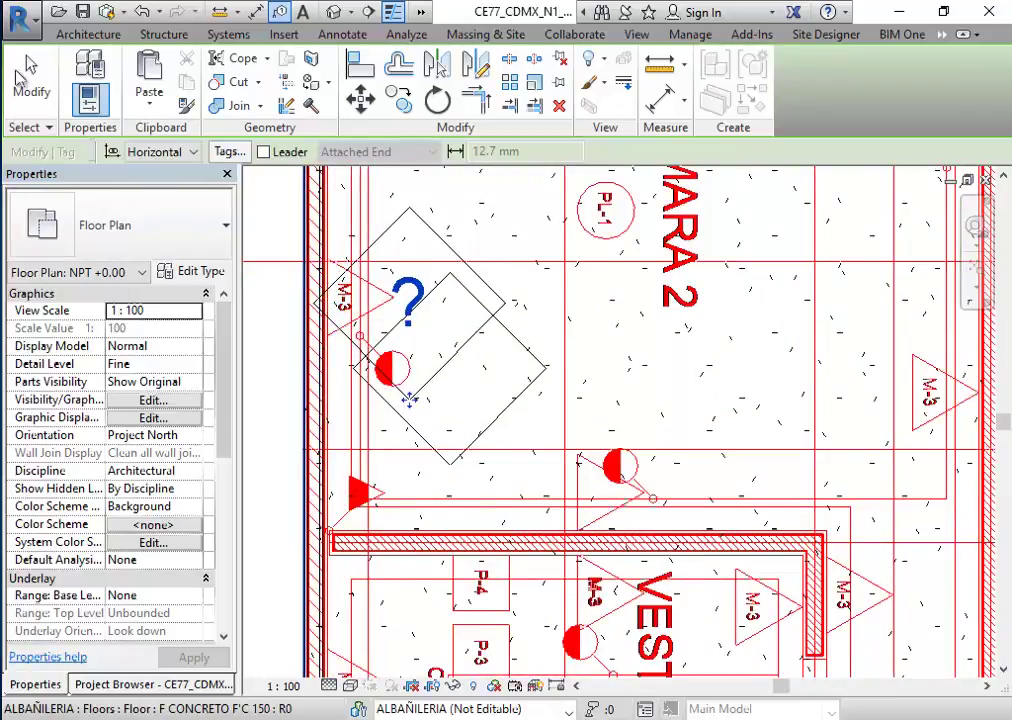
click(27, 95)
Step: Set the placed wall tag's type to M_Wall Tag 12mm
click(412, 328)
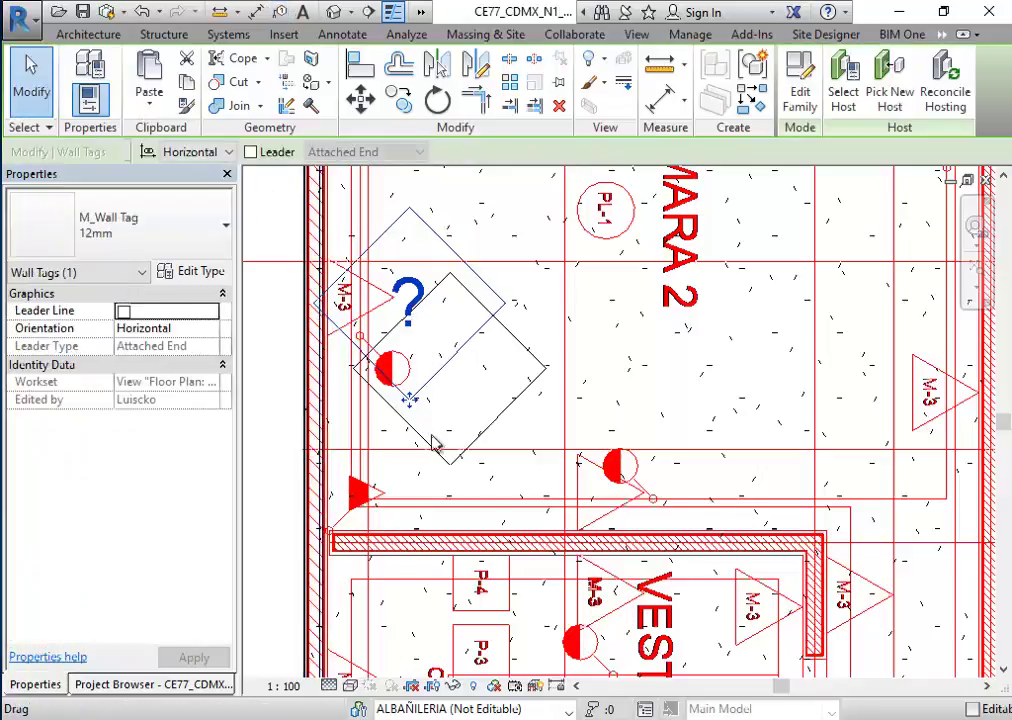
drag(422, 396, 408, 404)
click(133, 246)
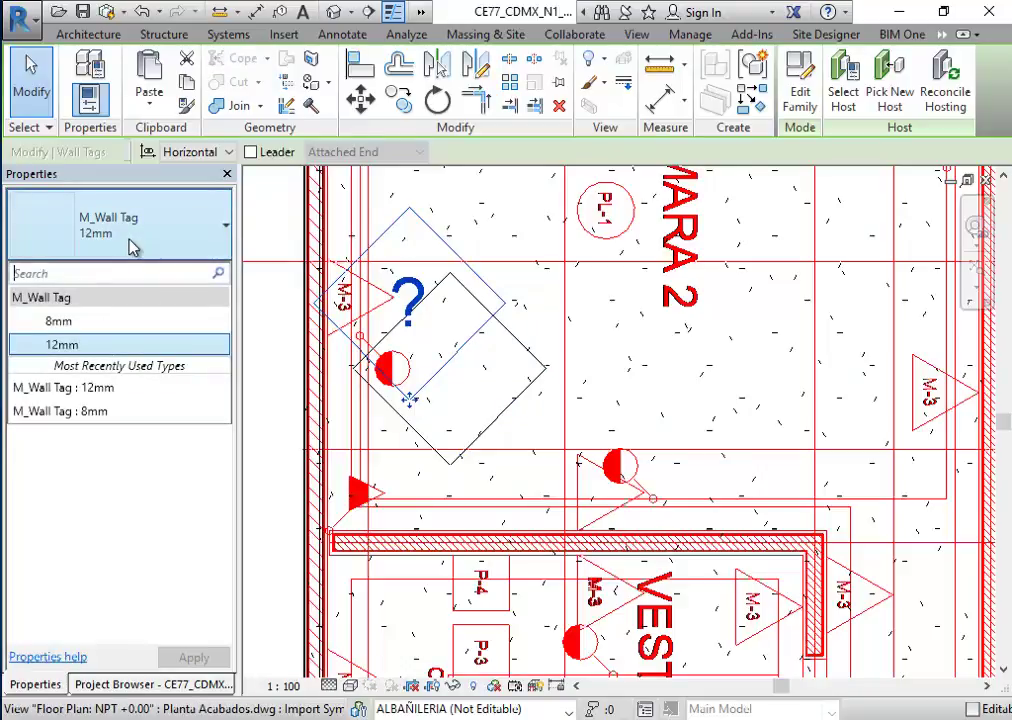
click(99, 329)
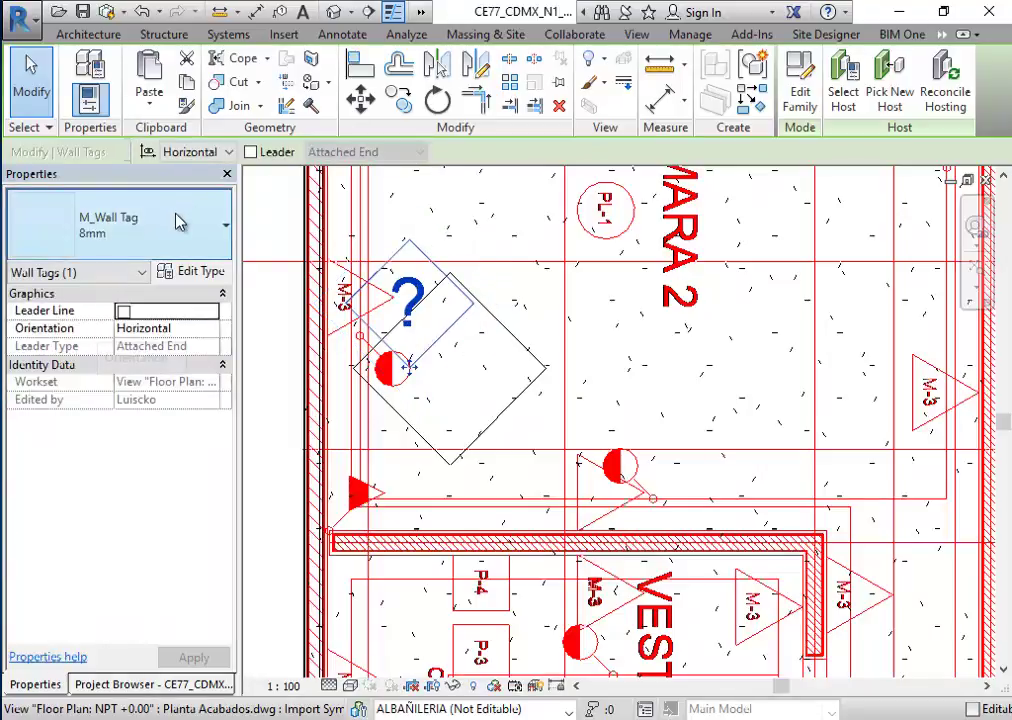
click(100, 343)
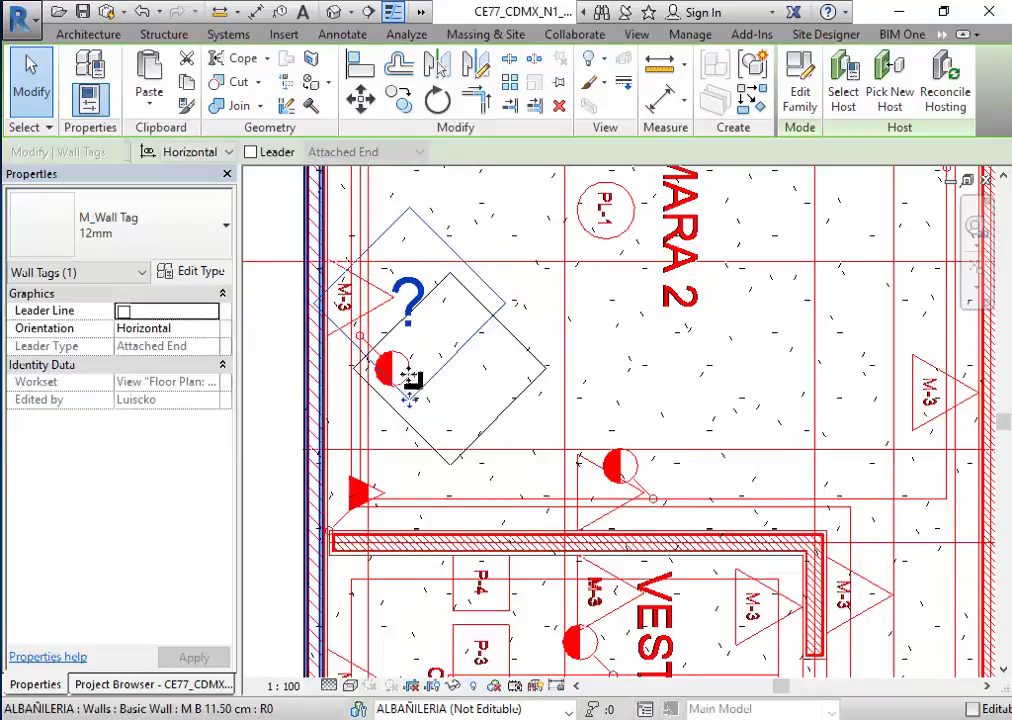
Step: Enter m-1 in the tag's label, accepting the type-parameter change, and reselect the tag
click(407, 292)
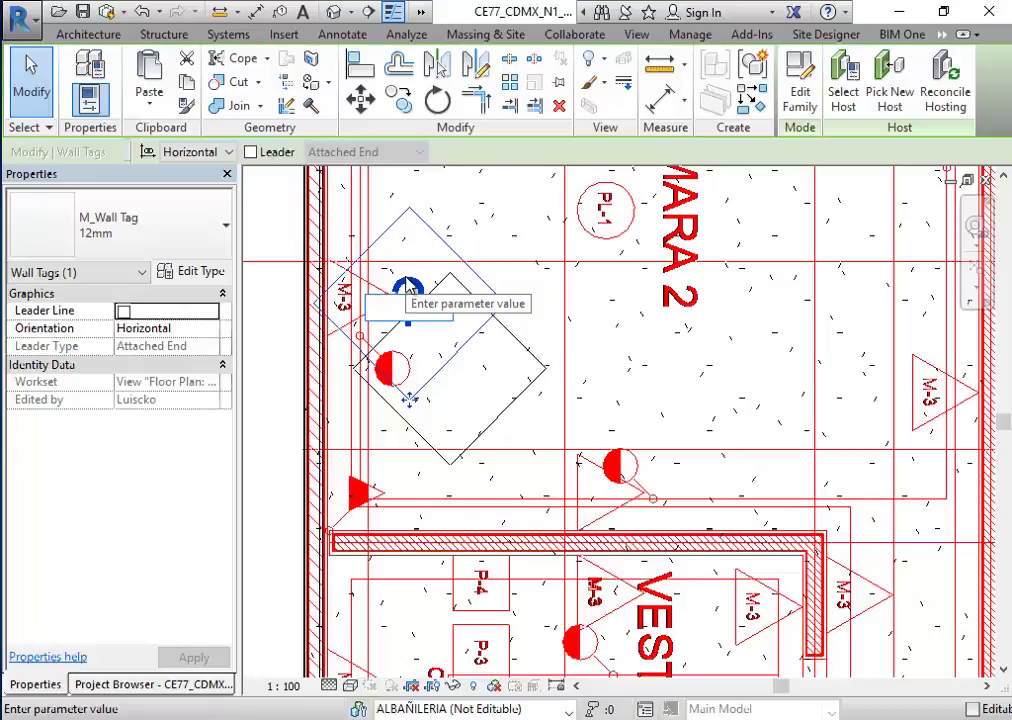
text(m-1)
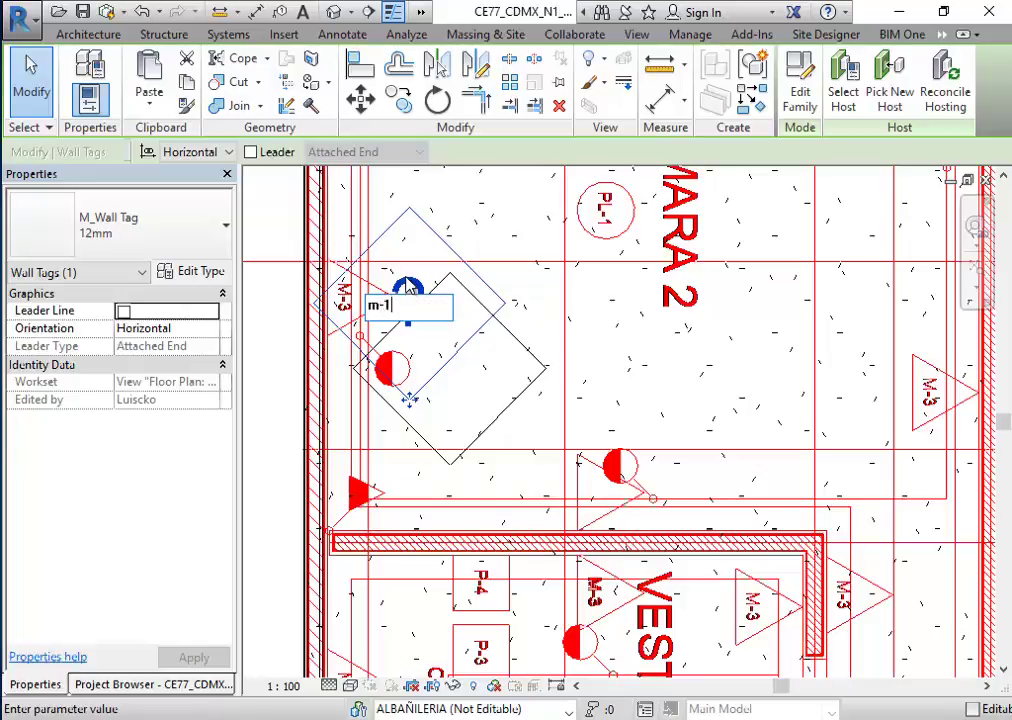
key(Return)
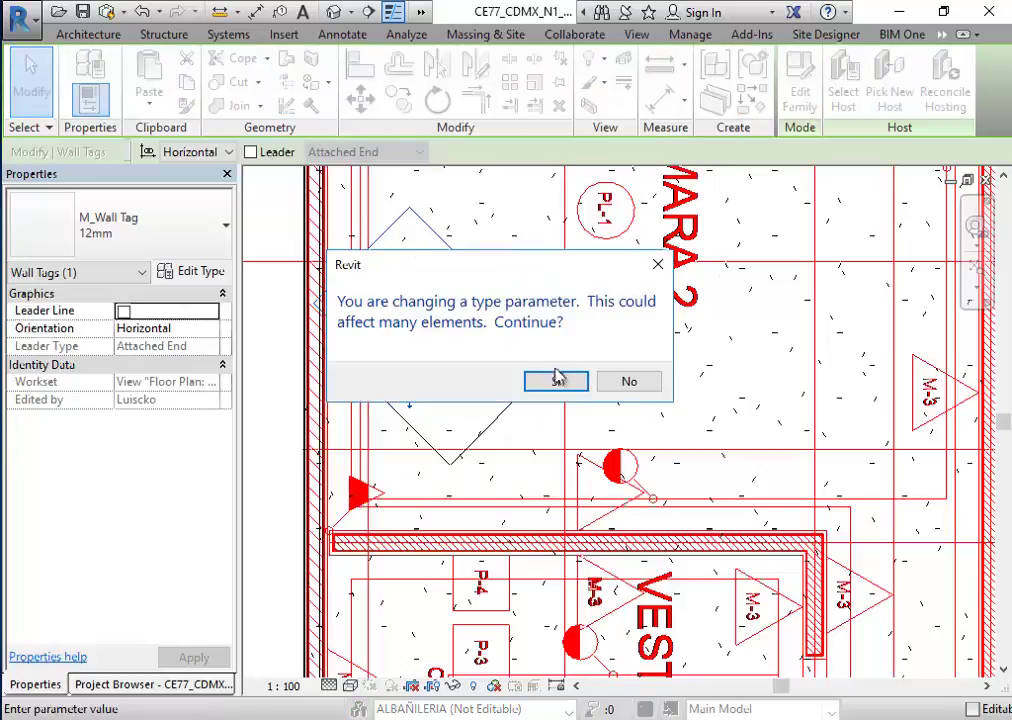
click(557, 382)
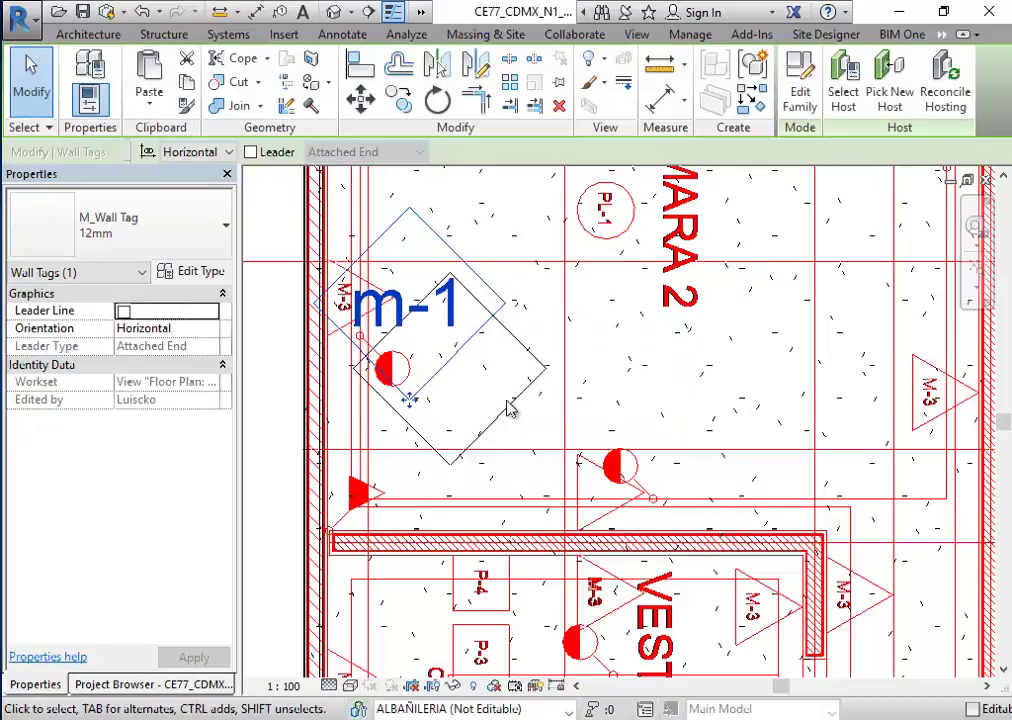
click(482, 390)
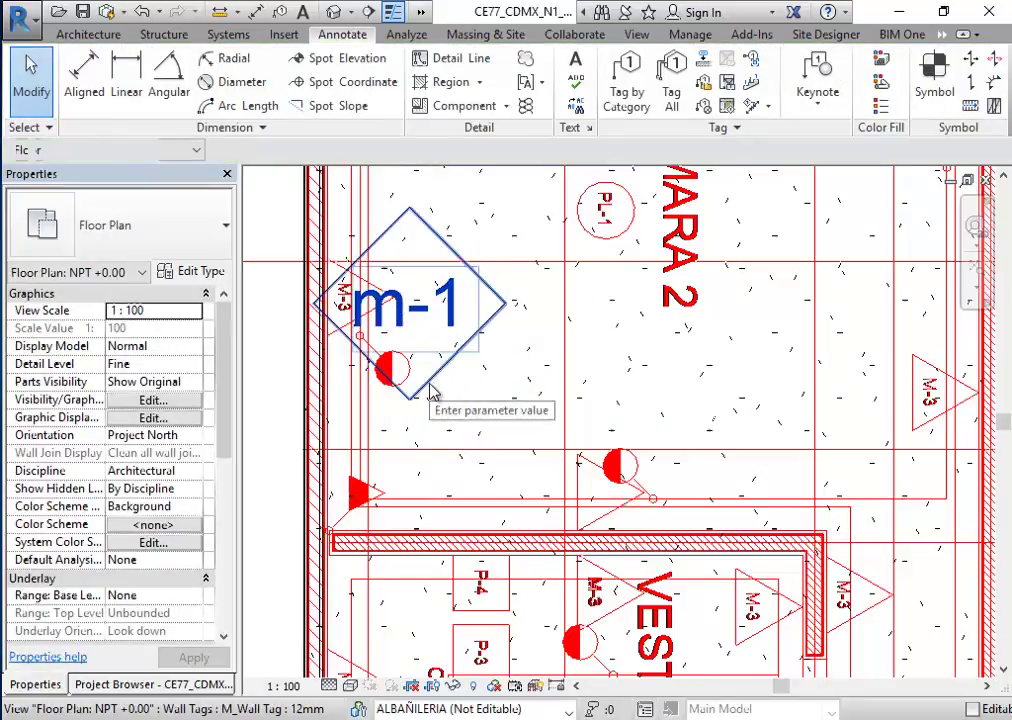
click(432, 392)
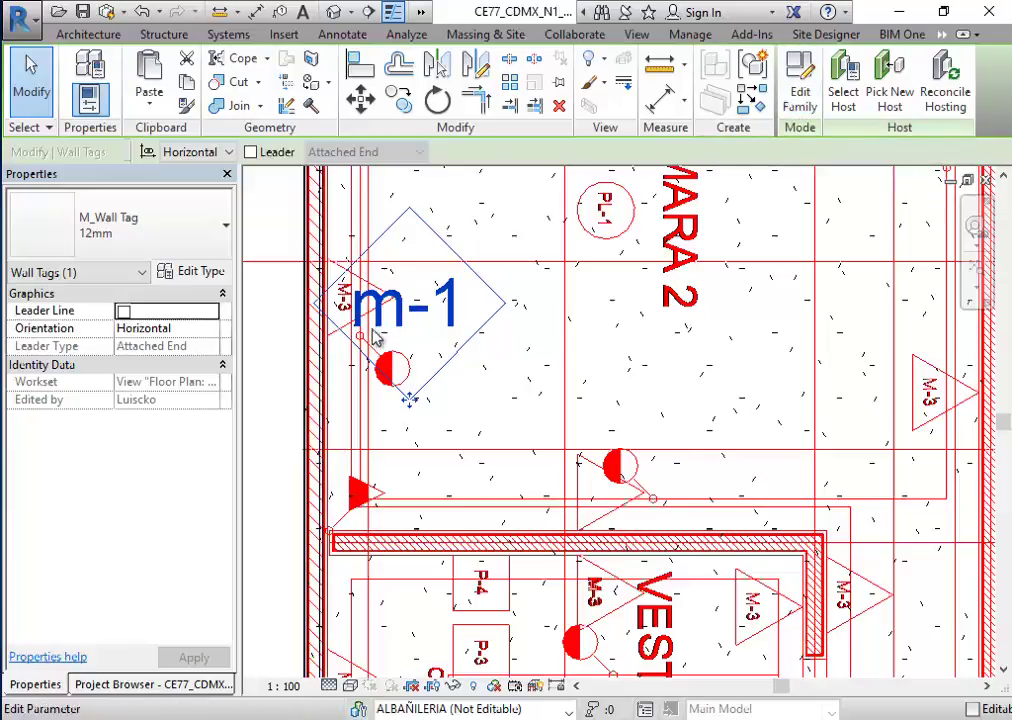
Step: Open the M_Wall Tag family from the selected tag and centre the diamond
click(801, 98)
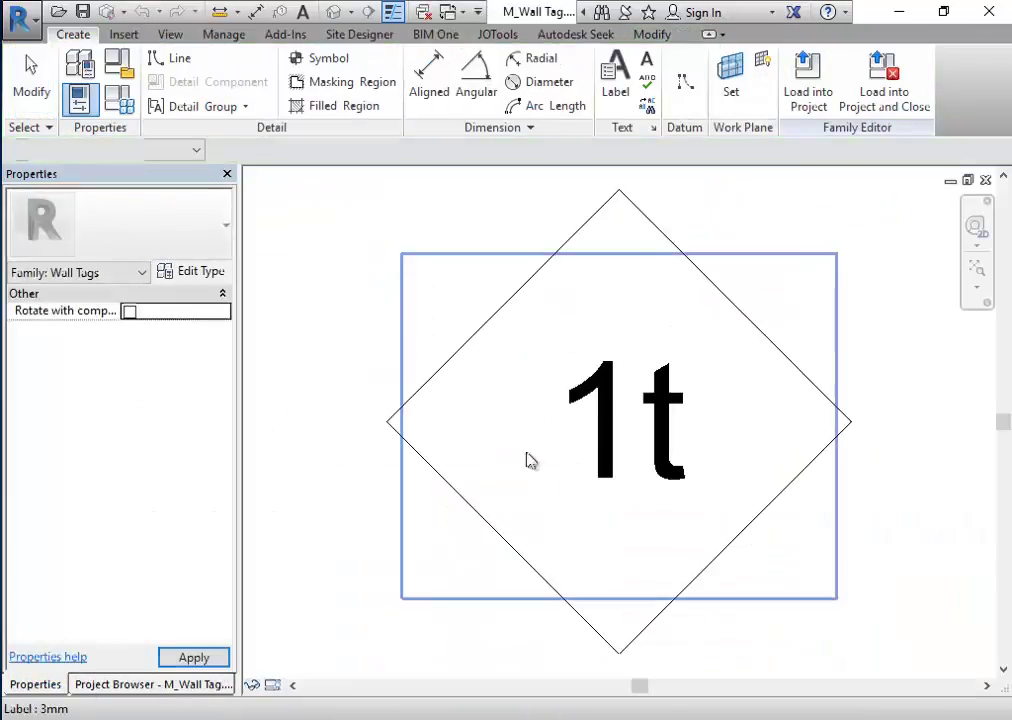
scroll(552, 530, down, 2)
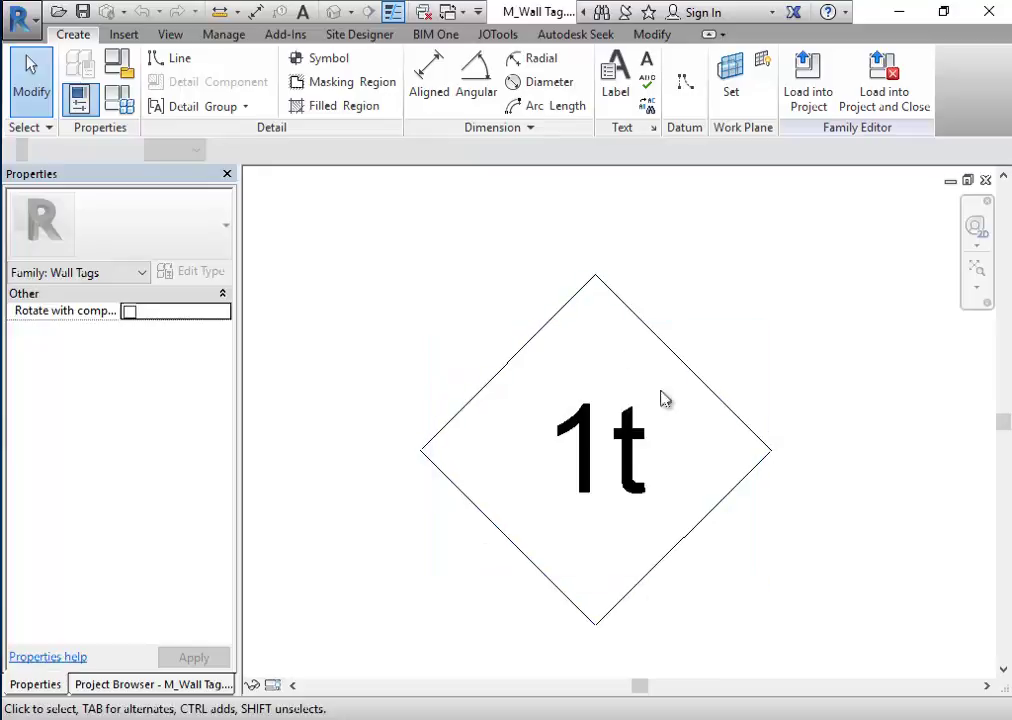
mouse_move(701, 443)
middle_down()
mouse_move(466, 352)
mouse_move(612, 472)
middle_up()
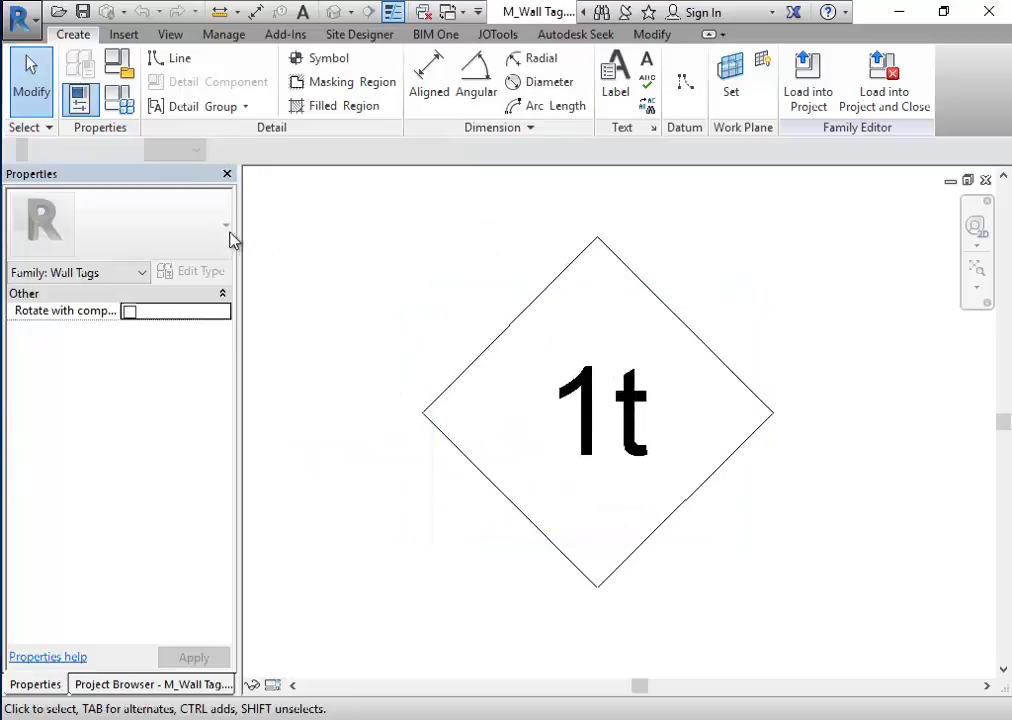
click(120, 100)
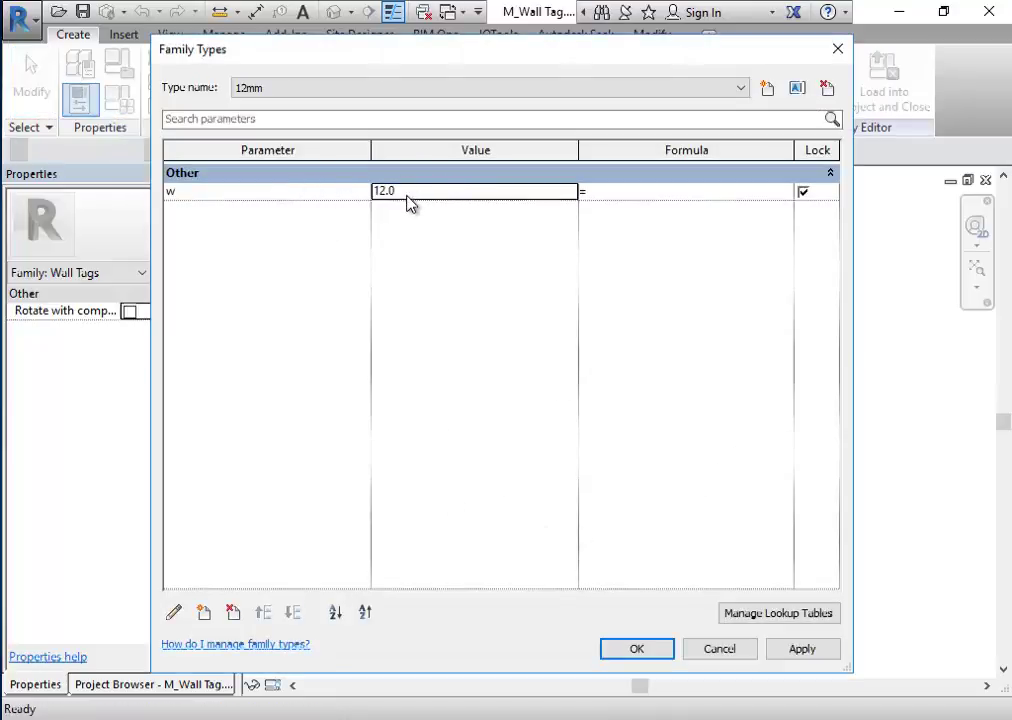
click(332, 92)
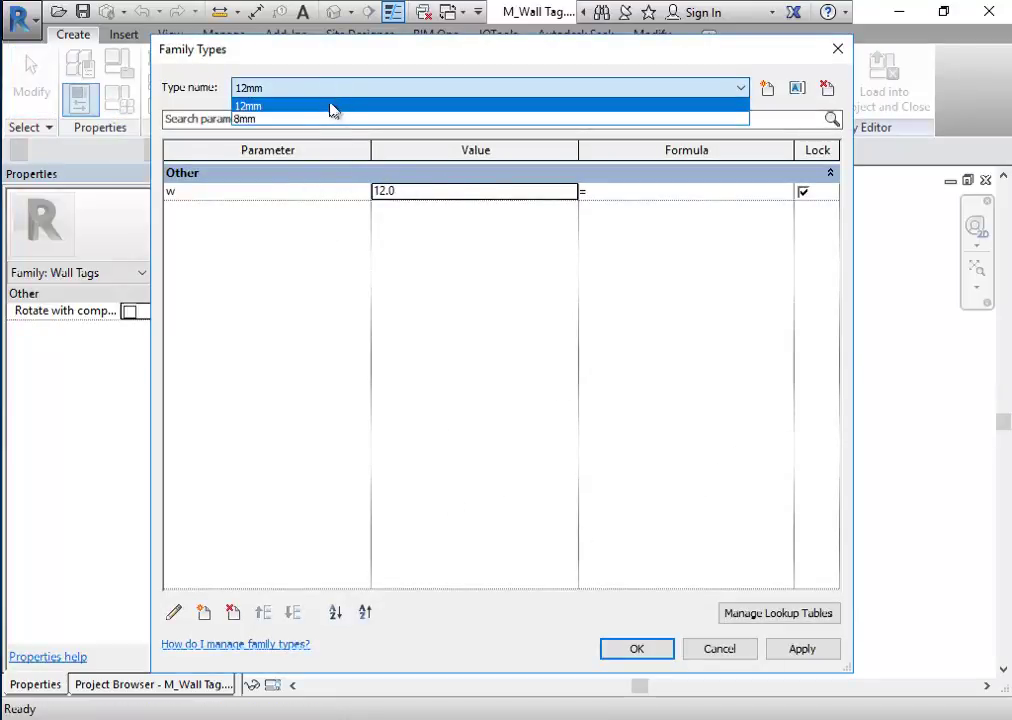
click(312, 128)
key(Down)
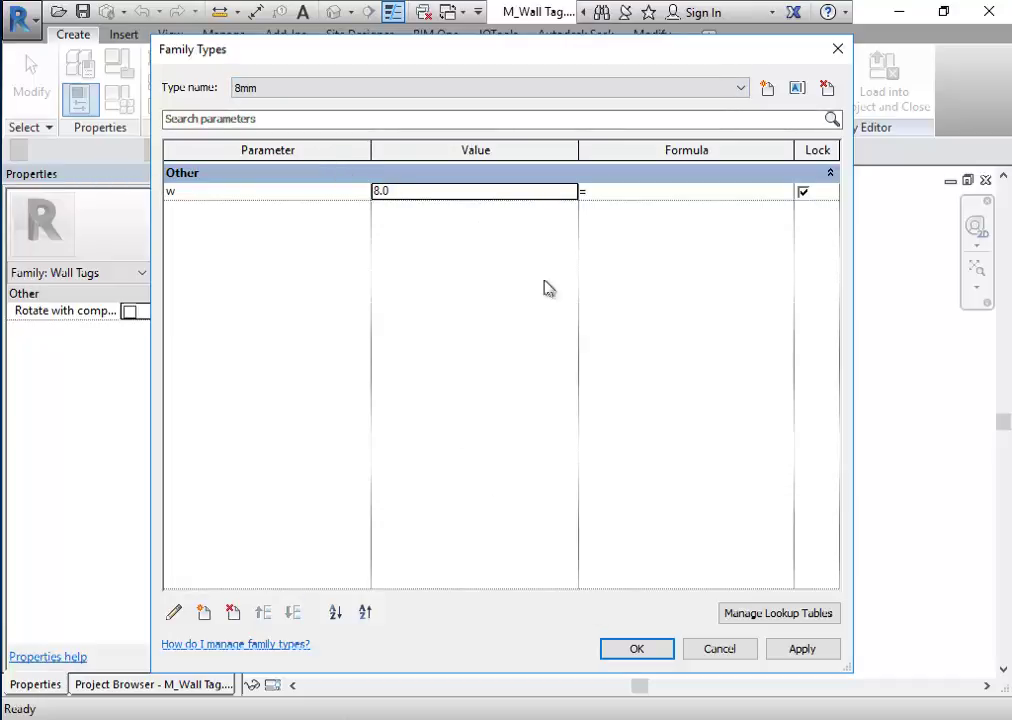
click(281, 96)
click(276, 102)
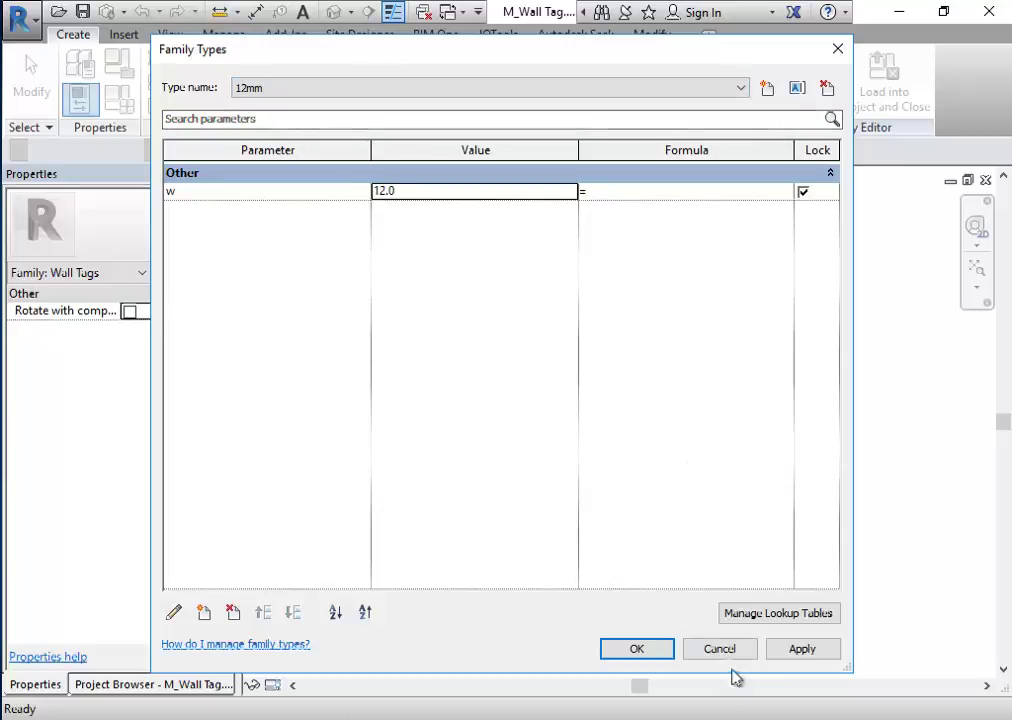
mouse_move(326, 42)
mouse_down()
mouse_move(346, 86)
mouse_move(348, 165)
mouse_move(179, 385)
mouse_move(471, 533)
mouse_move(502, 514)
mouse_move(382, 27)
mouse_move(446, 61)
mouse_up()
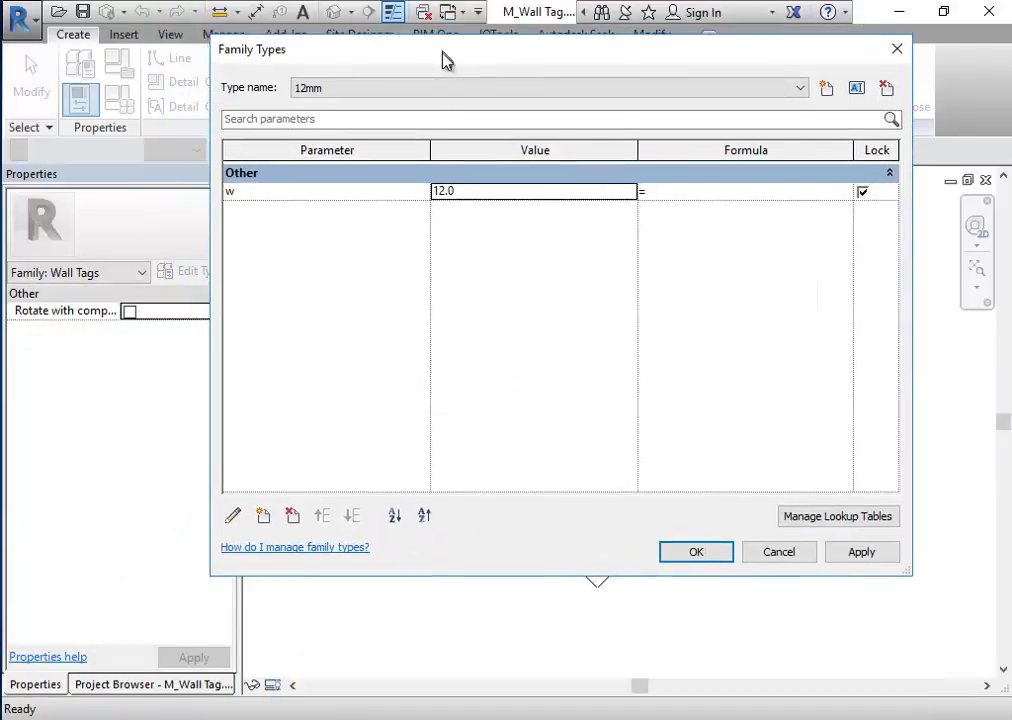
click(410, 92)
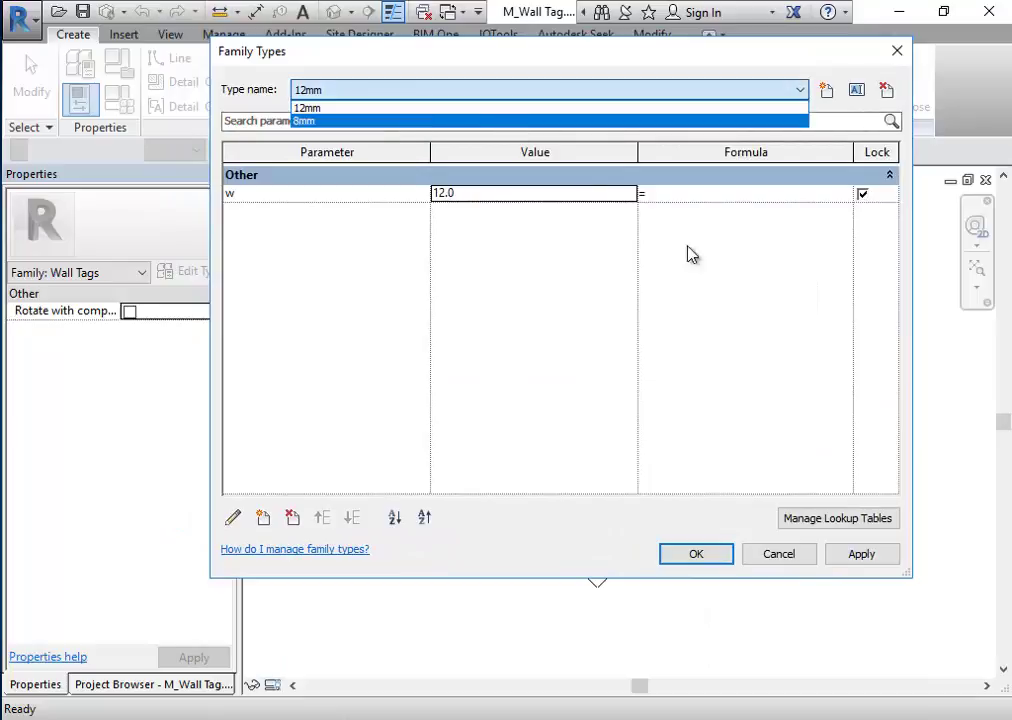
click(767, 565)
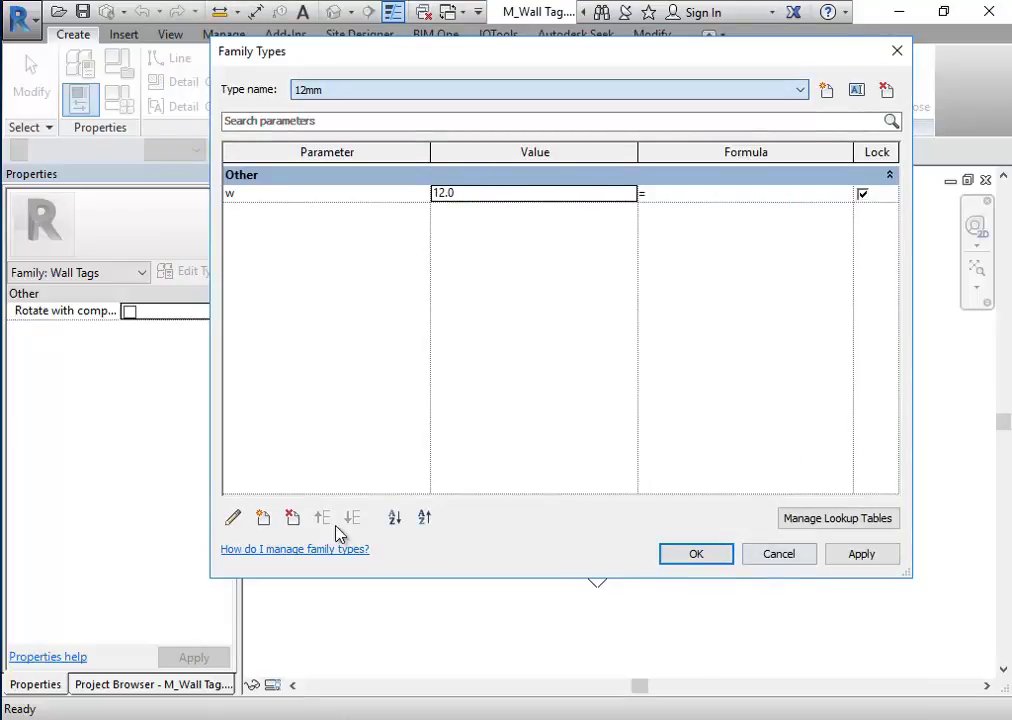
click(767, 556)
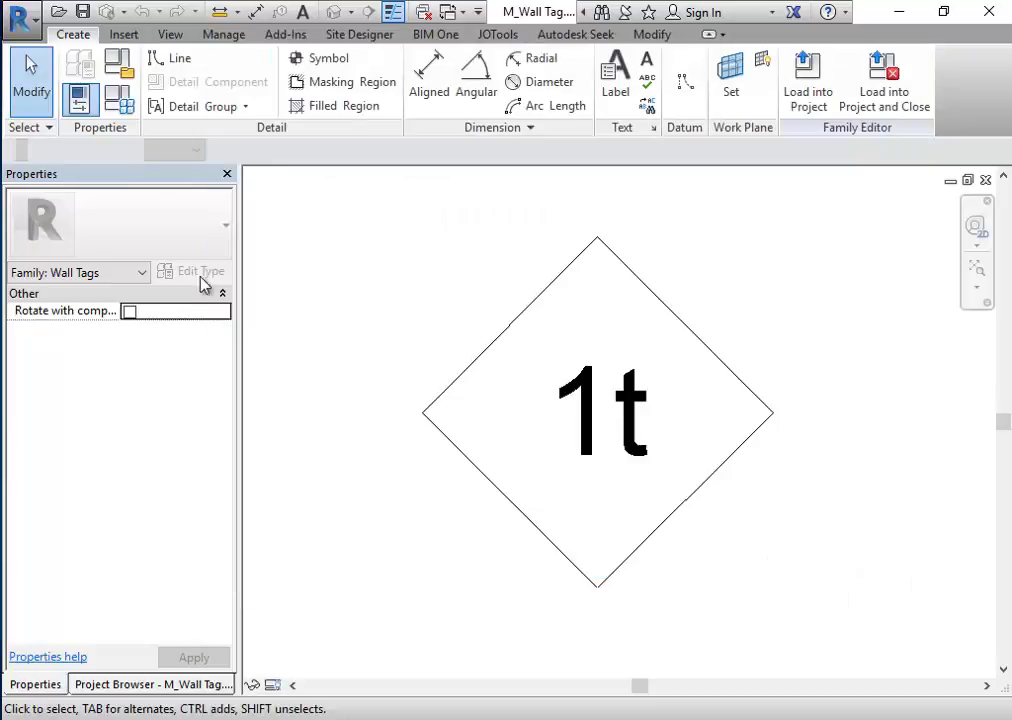
click(80, 98)
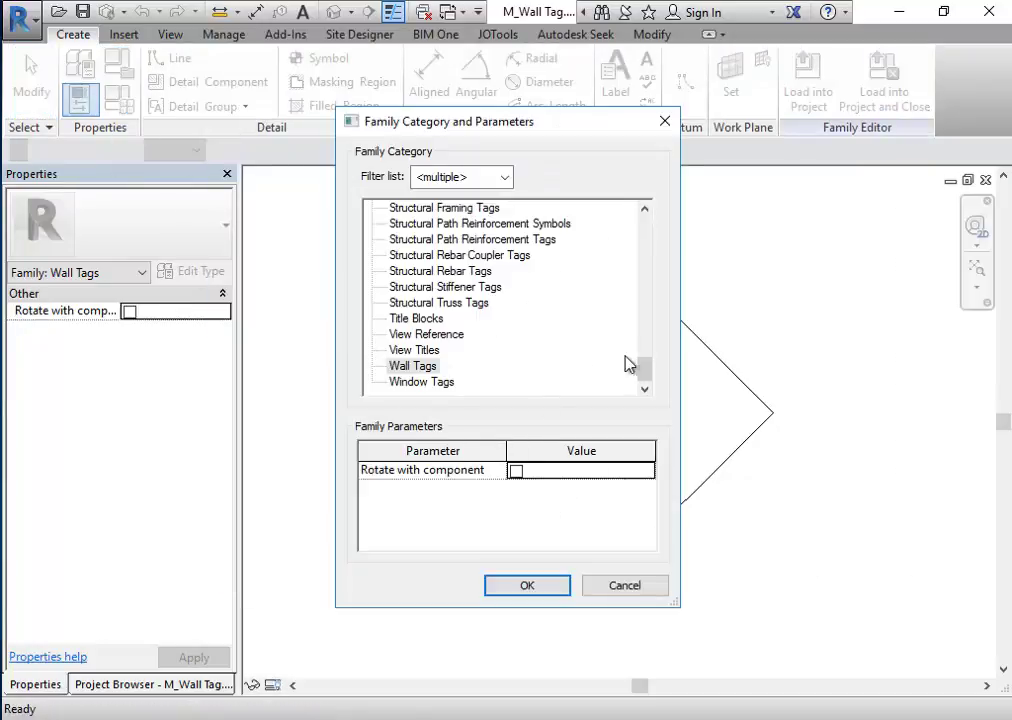
click(412, 370)
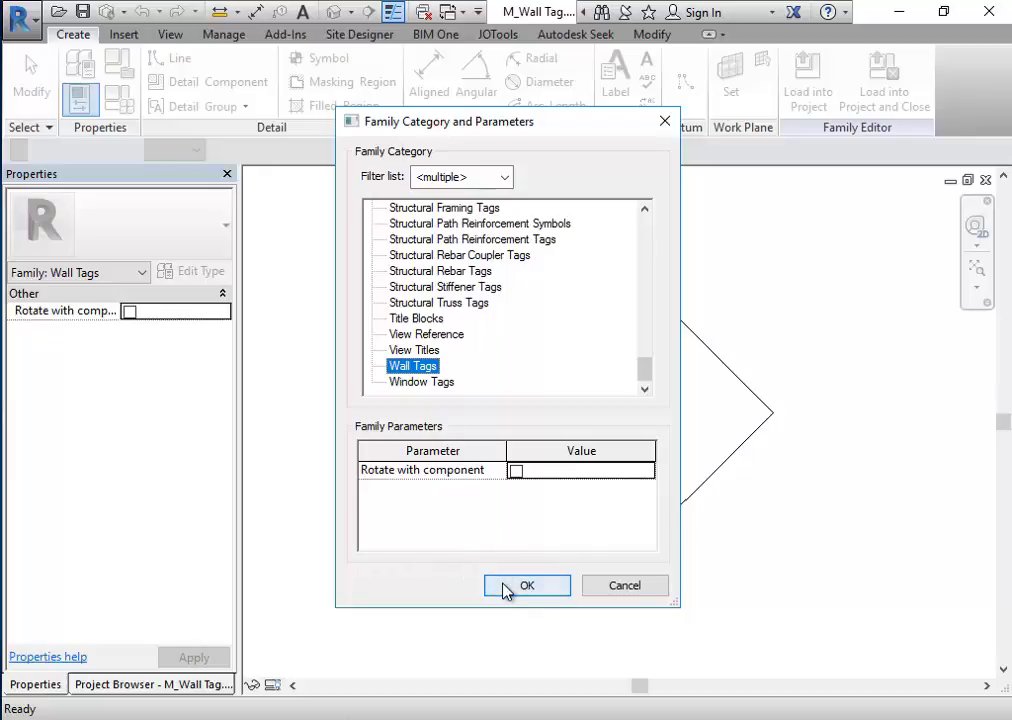
click(505, 588)
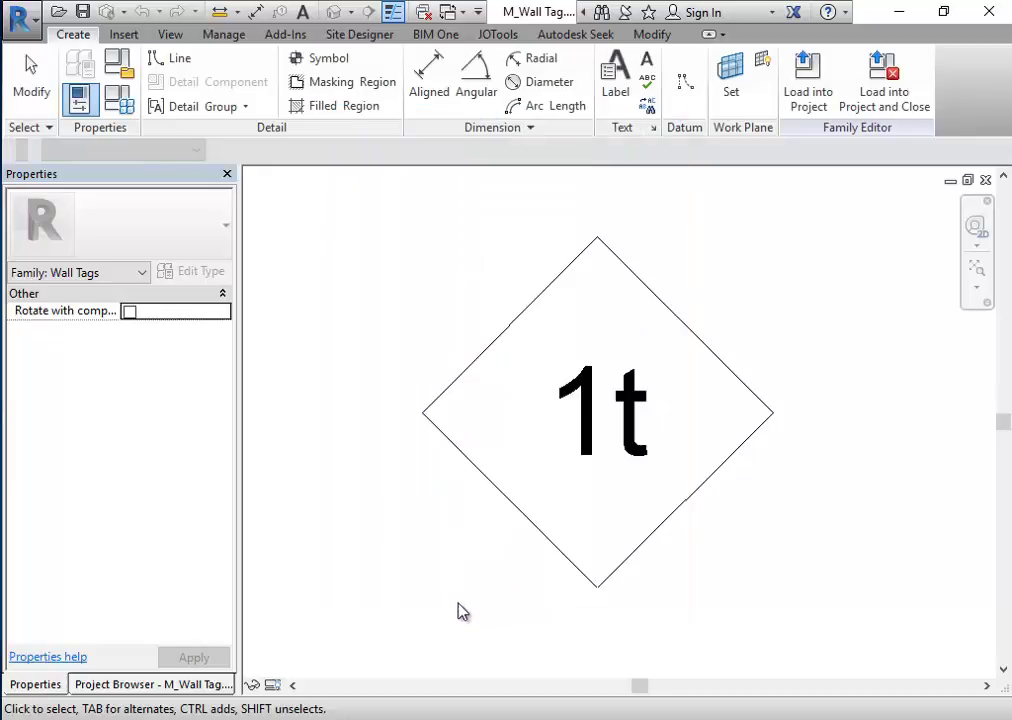
click(594, 435)
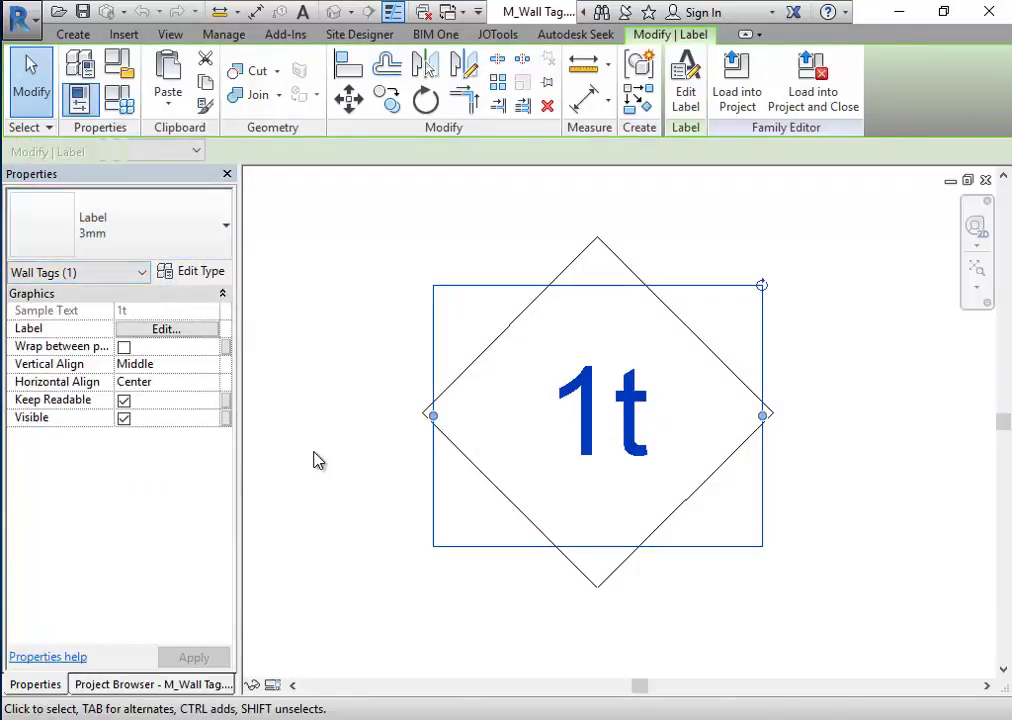
Step: Drive the label with the Type Mark parameter using sample value 1t
click(685, 104)
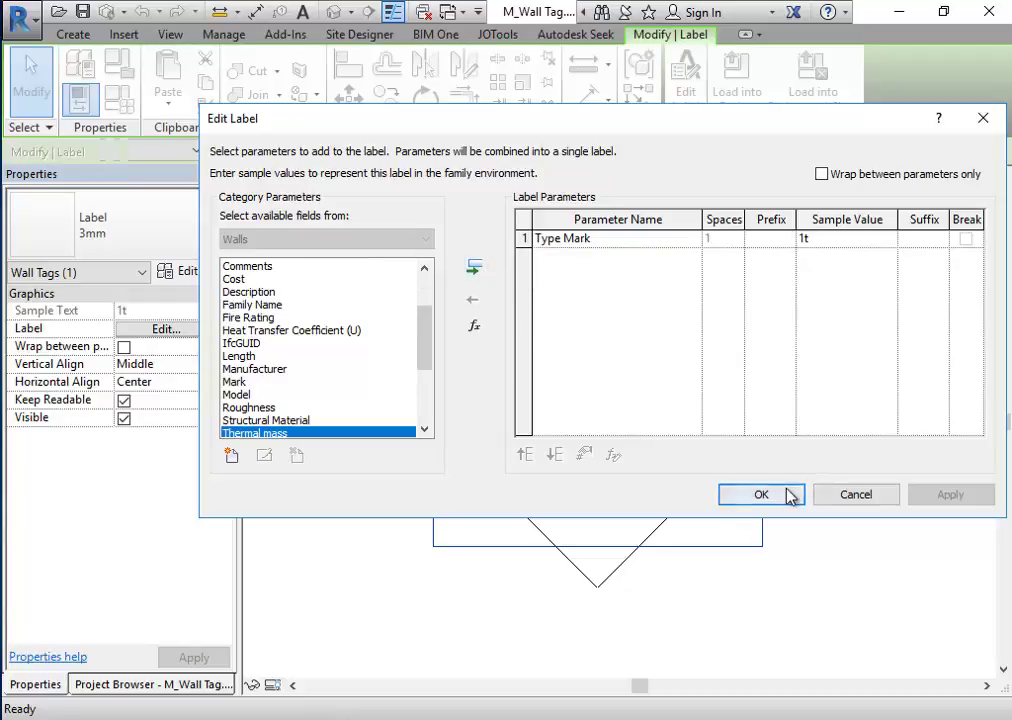
click(838, 497)
click(689, 599)
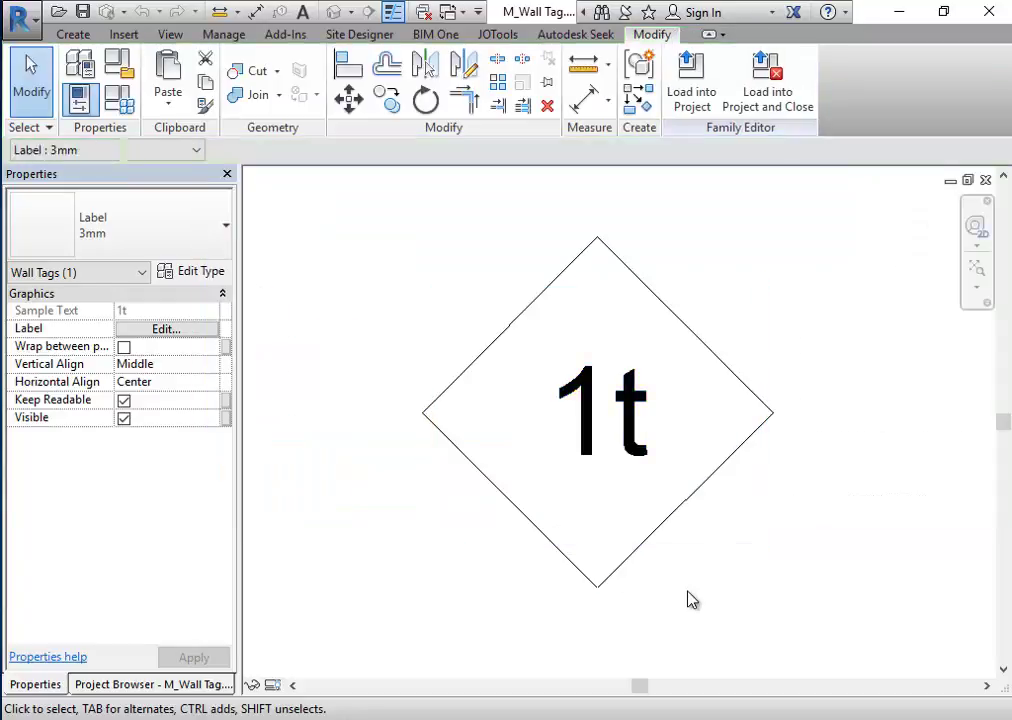
click(628, 578)
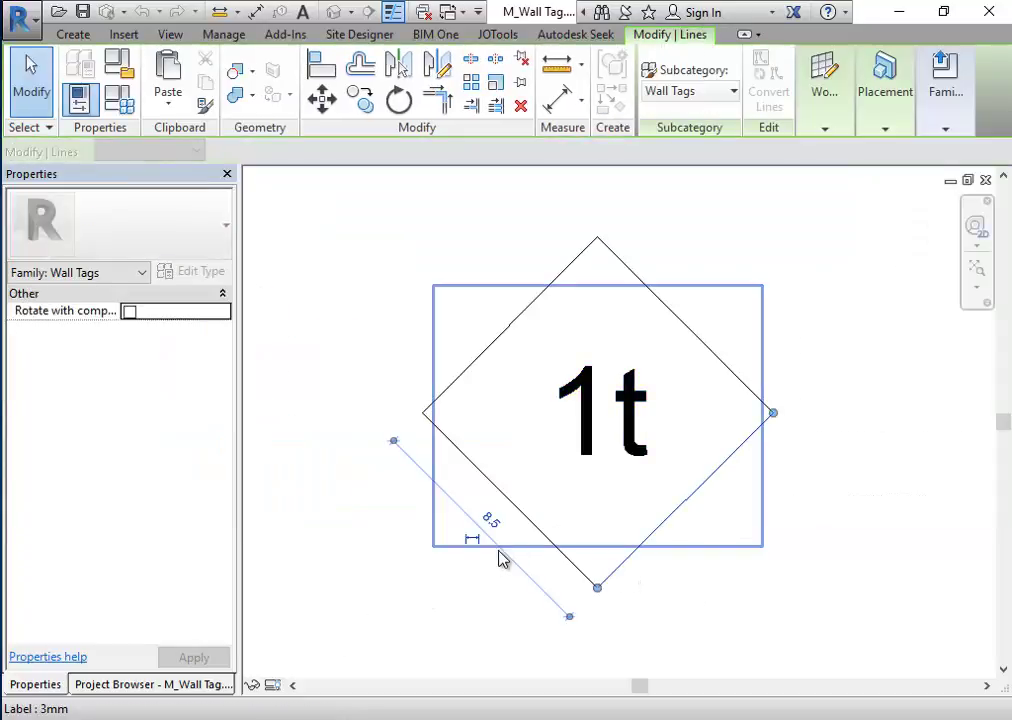
Step: Inspect the diamond's edge lines, then open Family Types with FT, showing w = 12.0
click(472, 372)
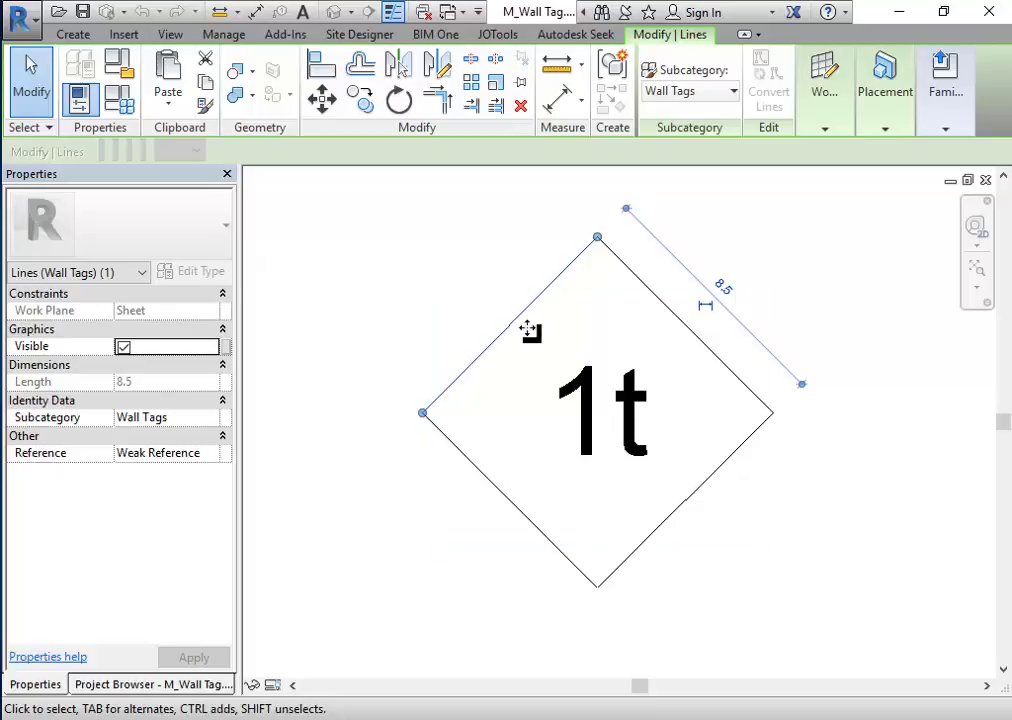
click(400, 224)
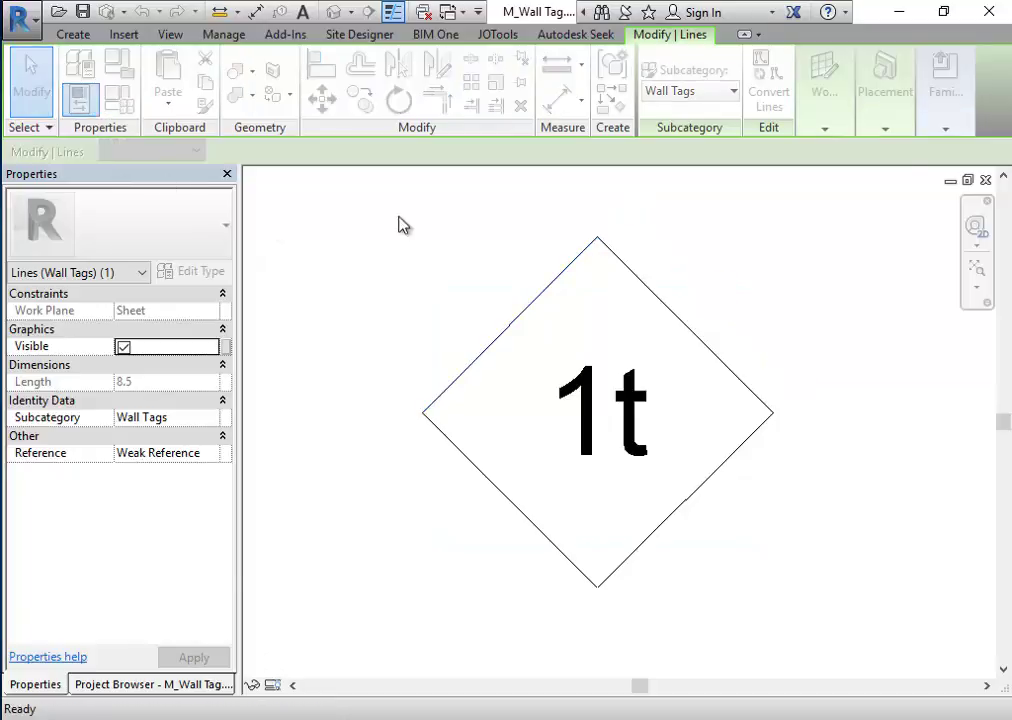
key(f)
key(t)
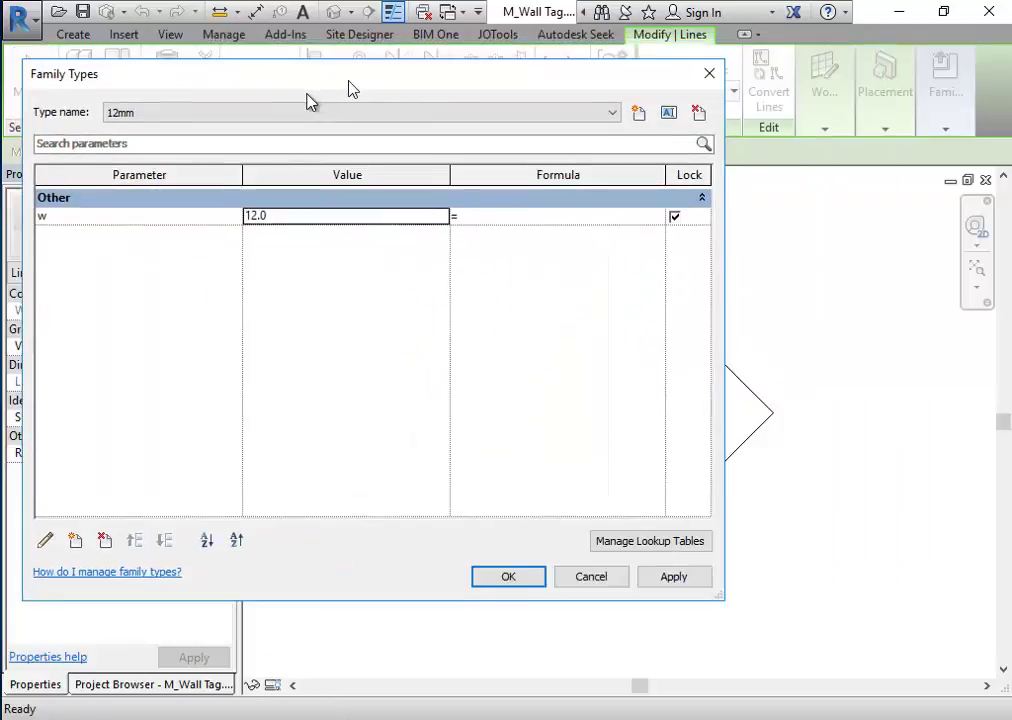
Step: Review the existing tag types in Family Types and back out of adding a parameter
drag(452, 86, 602, 83)
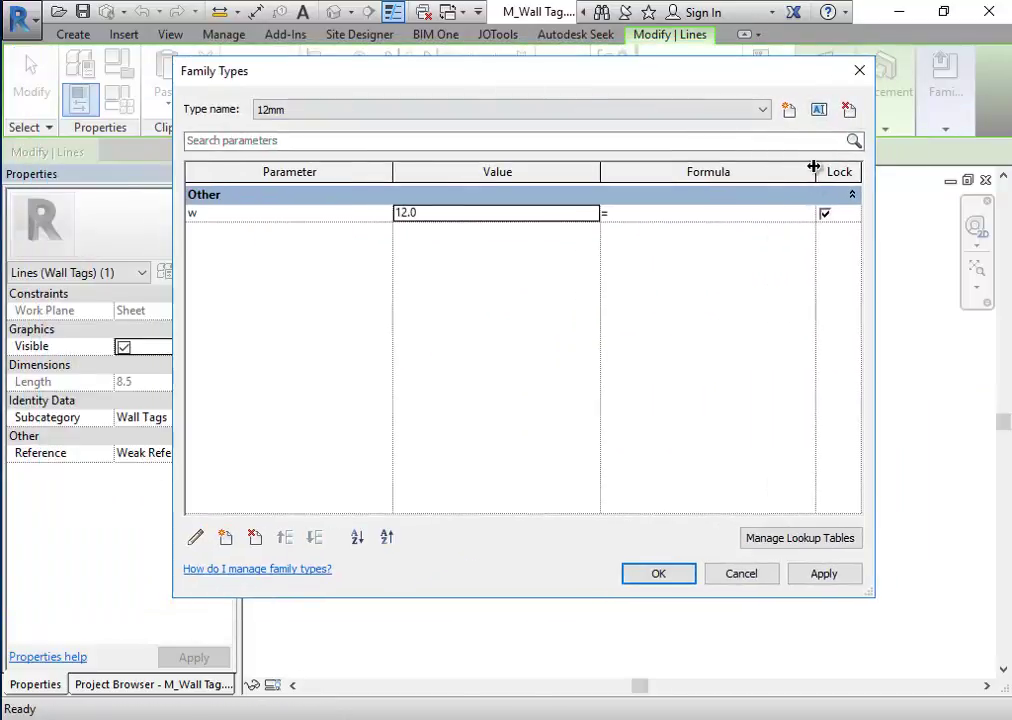
click(758, 113)
click(757, 114)
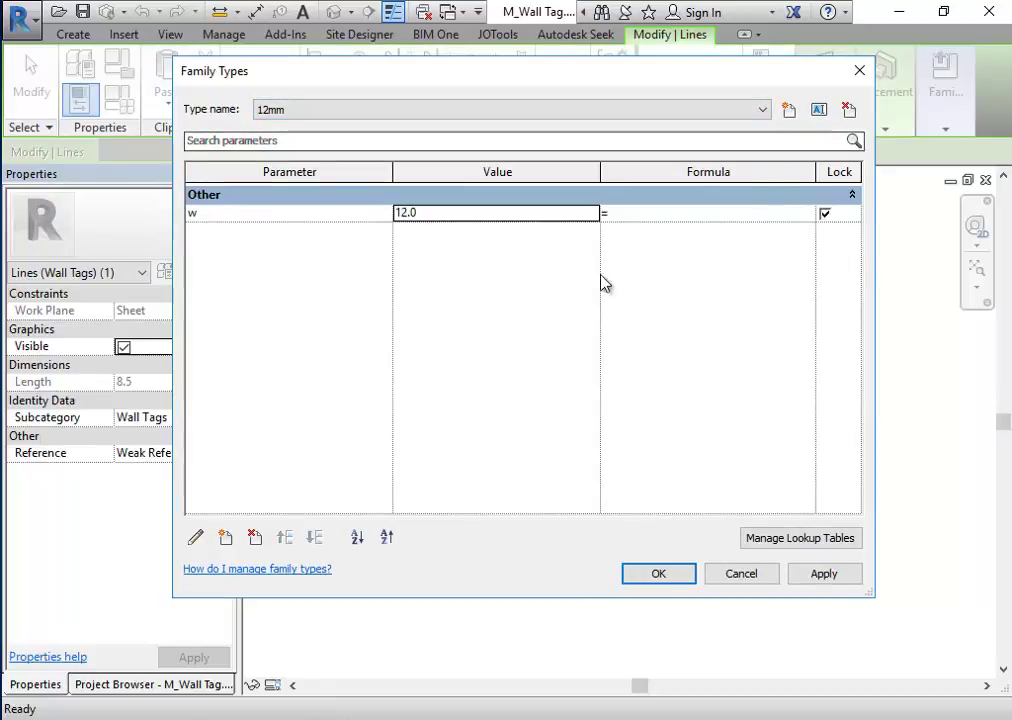
click(724, 583)
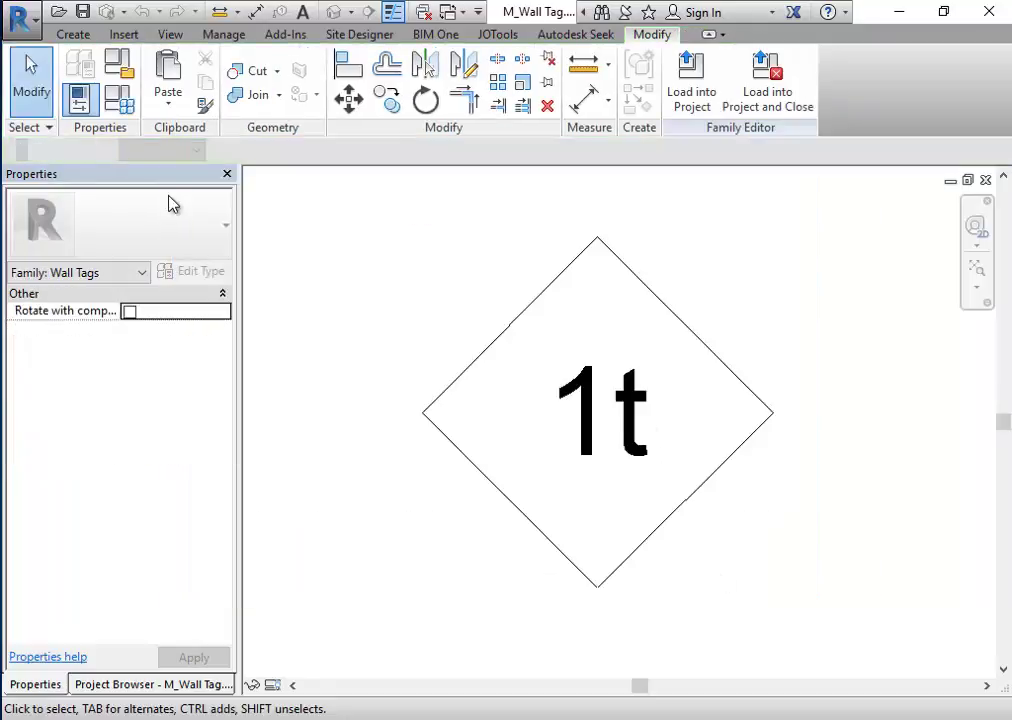
click(129, 108)
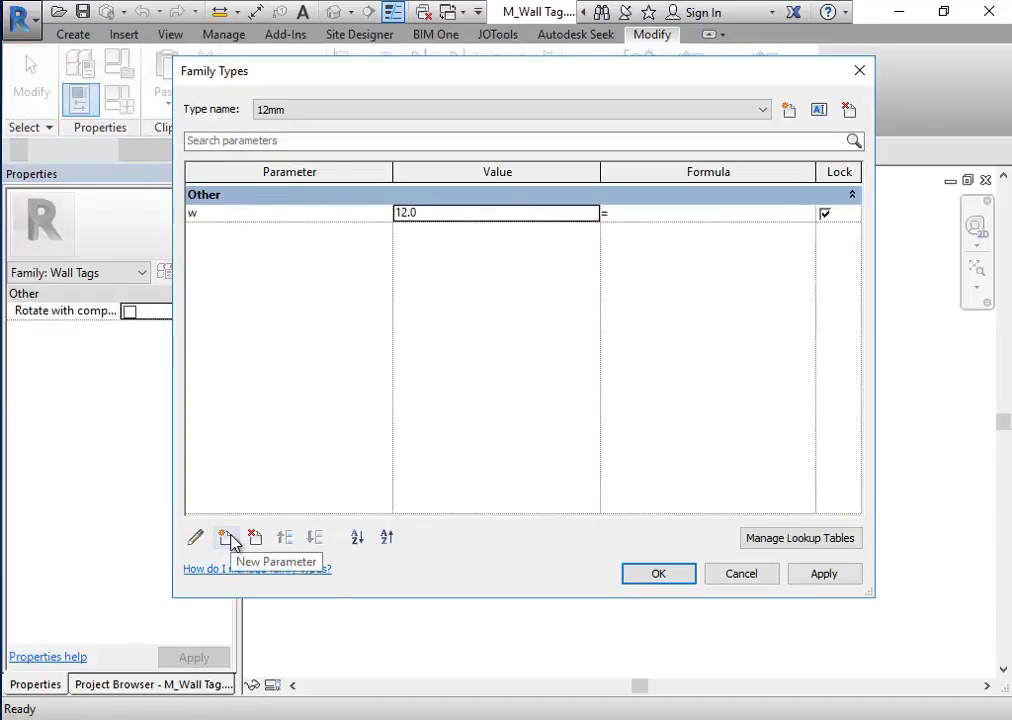
click(226, 538)
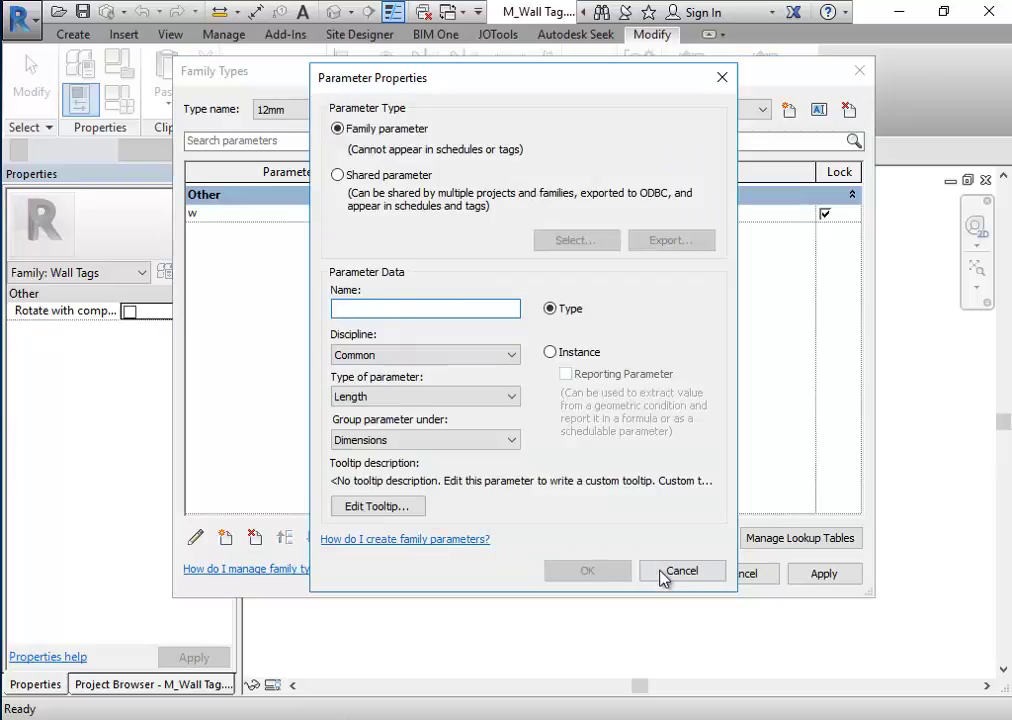
click(673, 572)
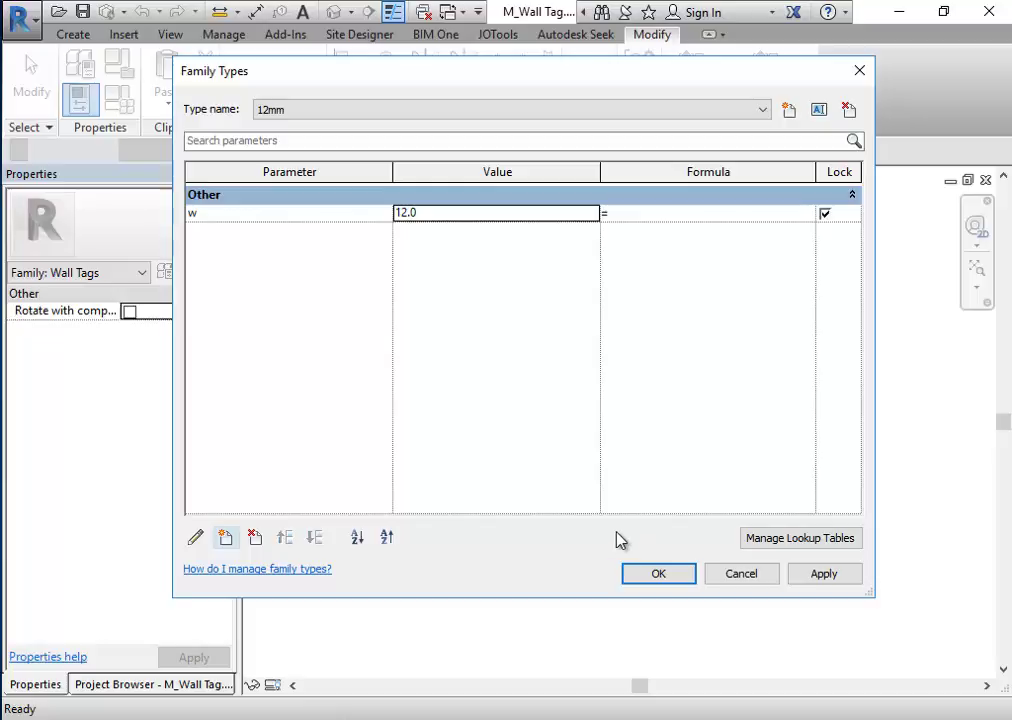
click(224, 541)
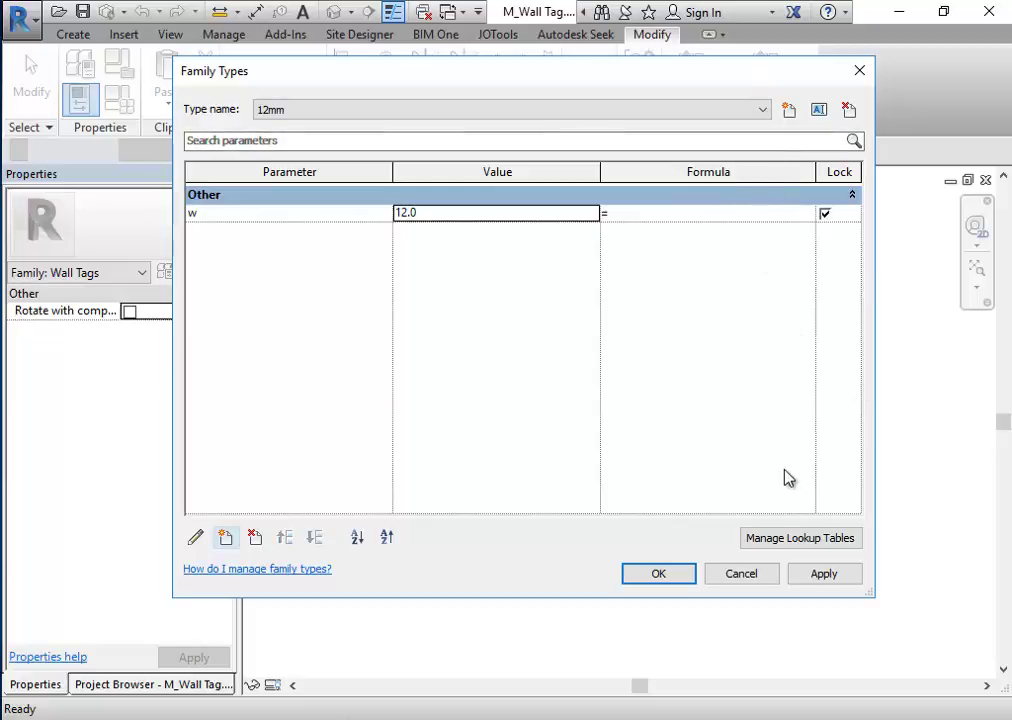
Step: Create a 6 mm type with w set to 6.0 and close the dialog
click(788, 114)
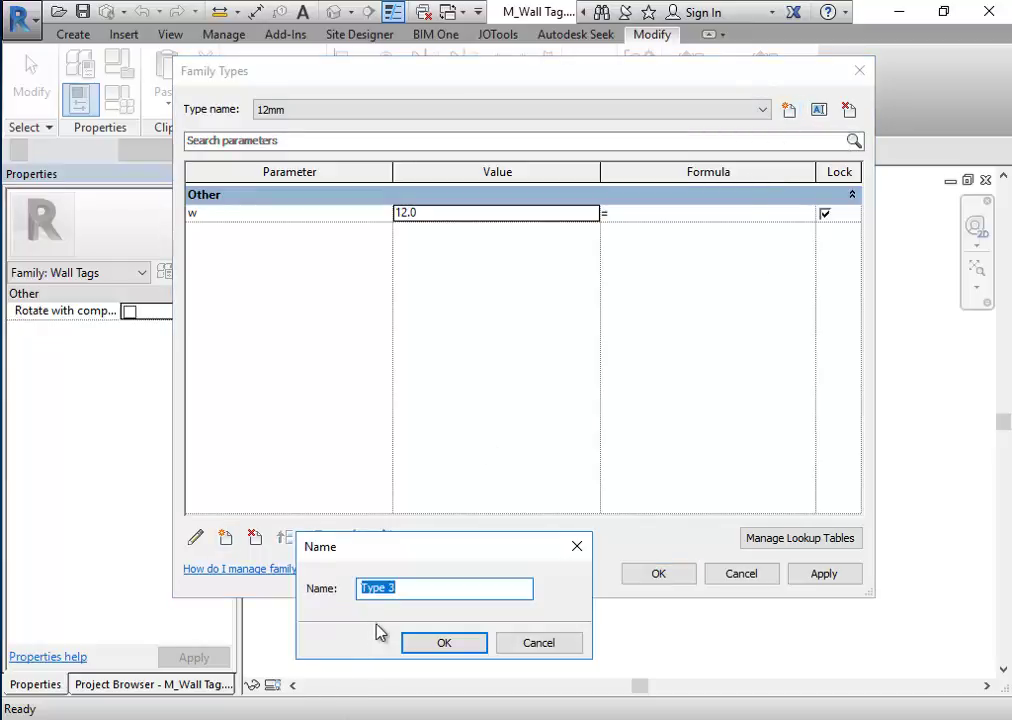
text(15)
key(BackSpace)
key(BackSpace)
text(6 mm)
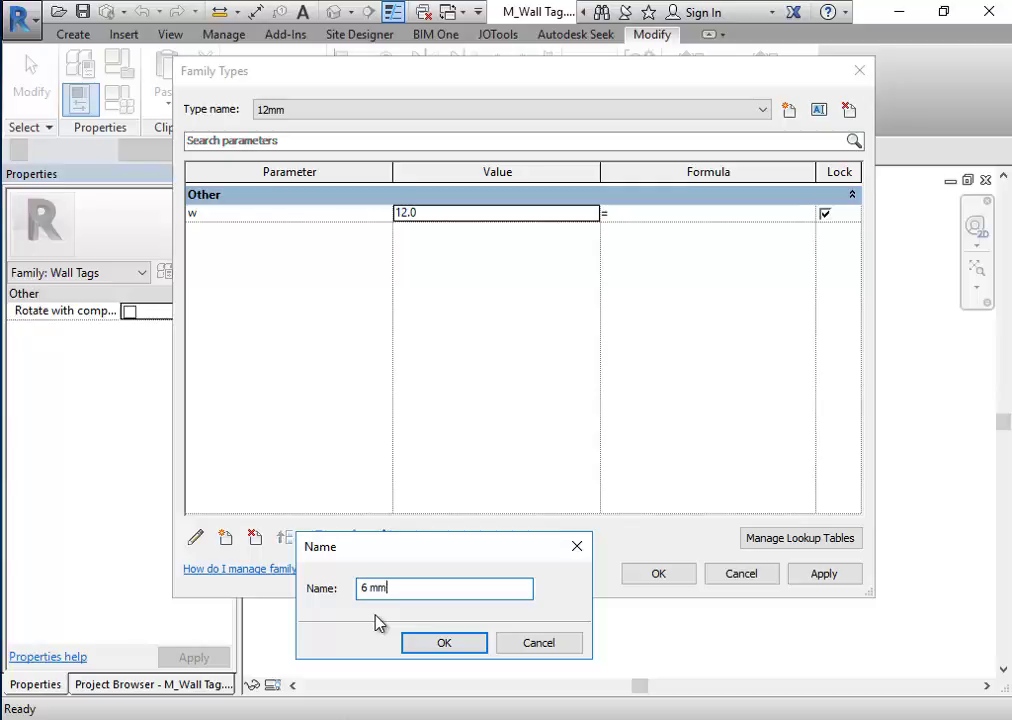
click(423, 645)
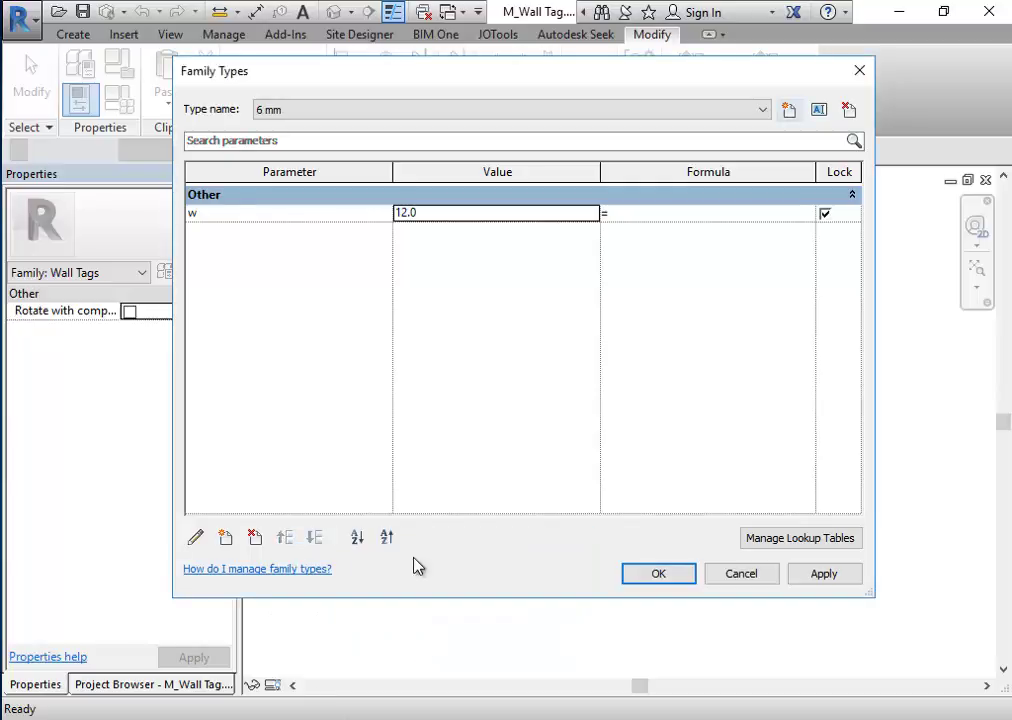
double_click(425, 213)
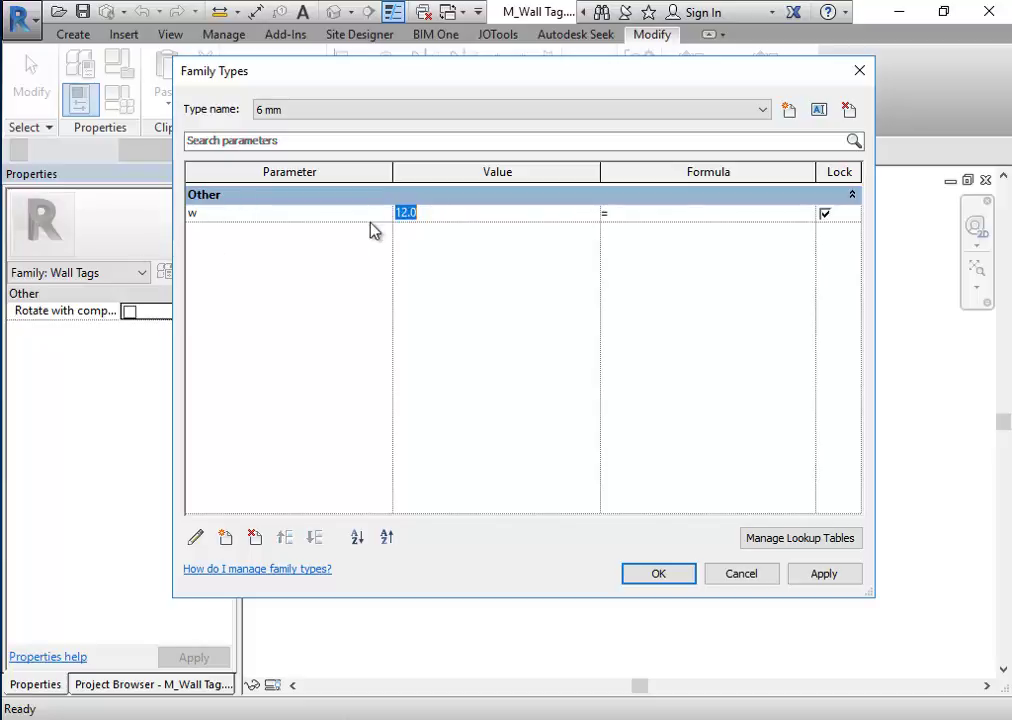
text(66)
key(BackSpace)
text(.00)
click(682, 585)
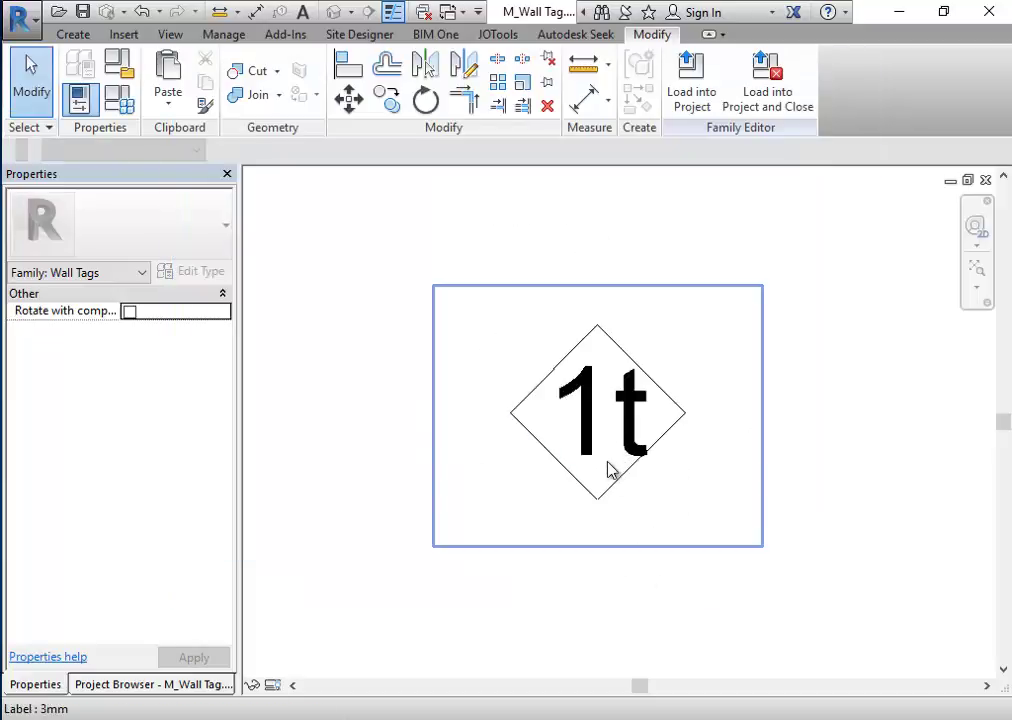
Step: Create a new tag type named Wall Type Mark
click(119, 102)
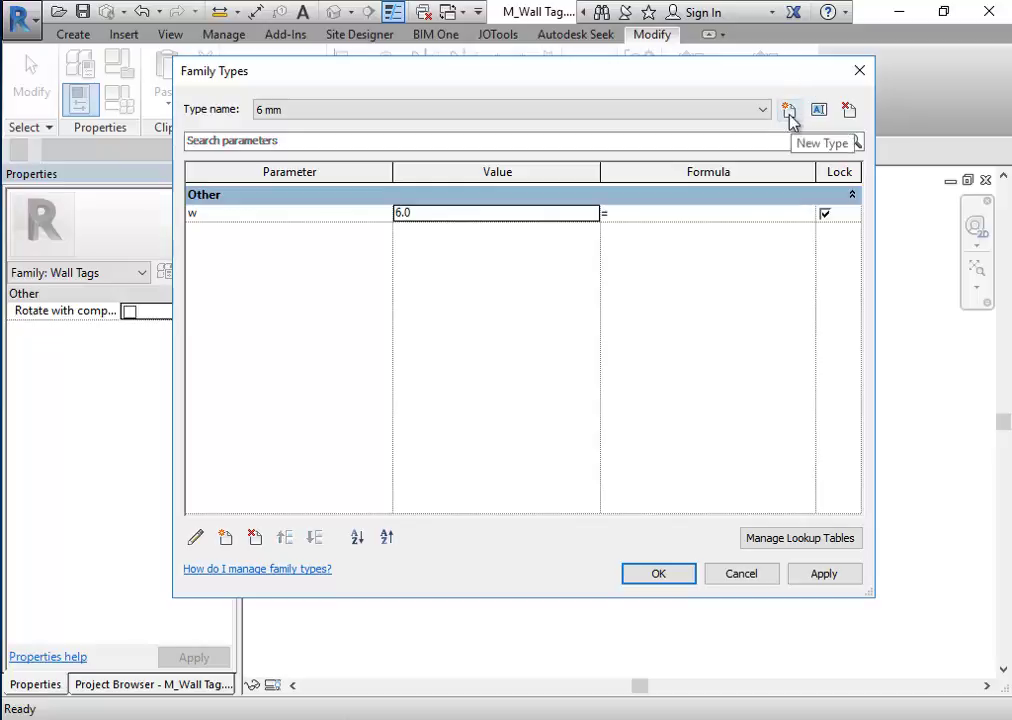
click(790, 111)
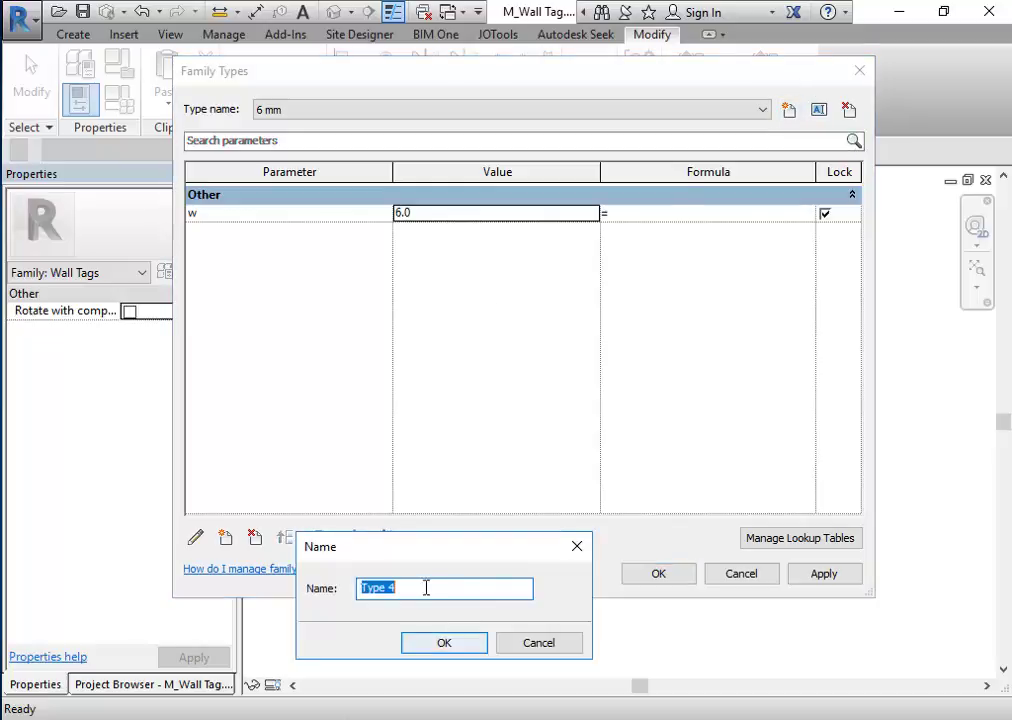
text(Wa)
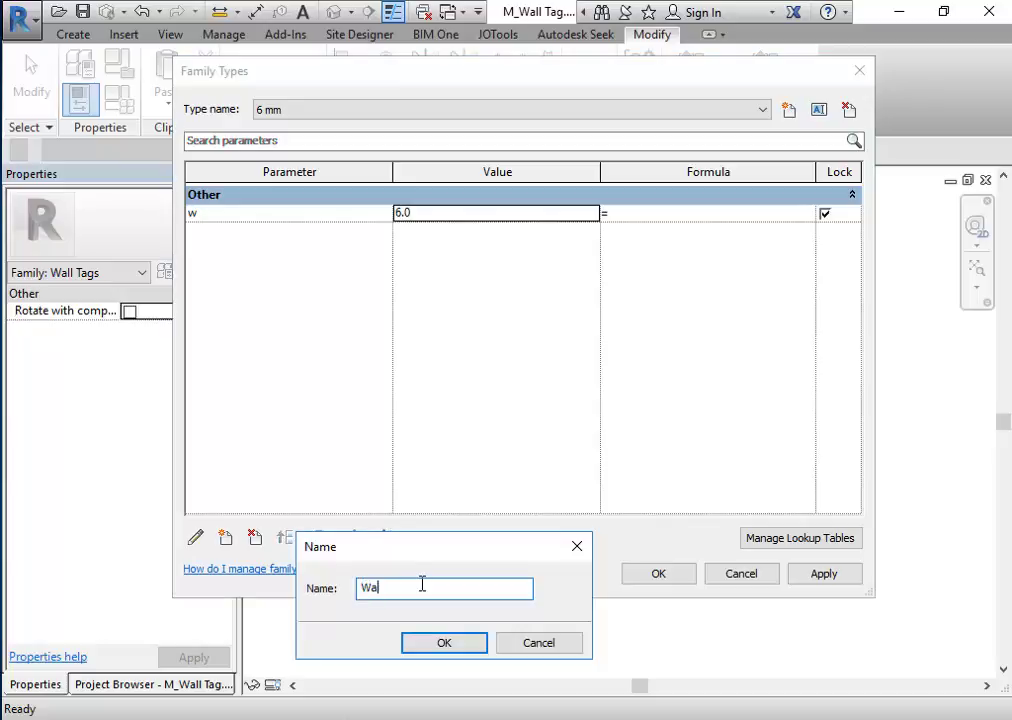
text(ll T)
text(ype )
text(Ma)
text(rk)
key(Return)
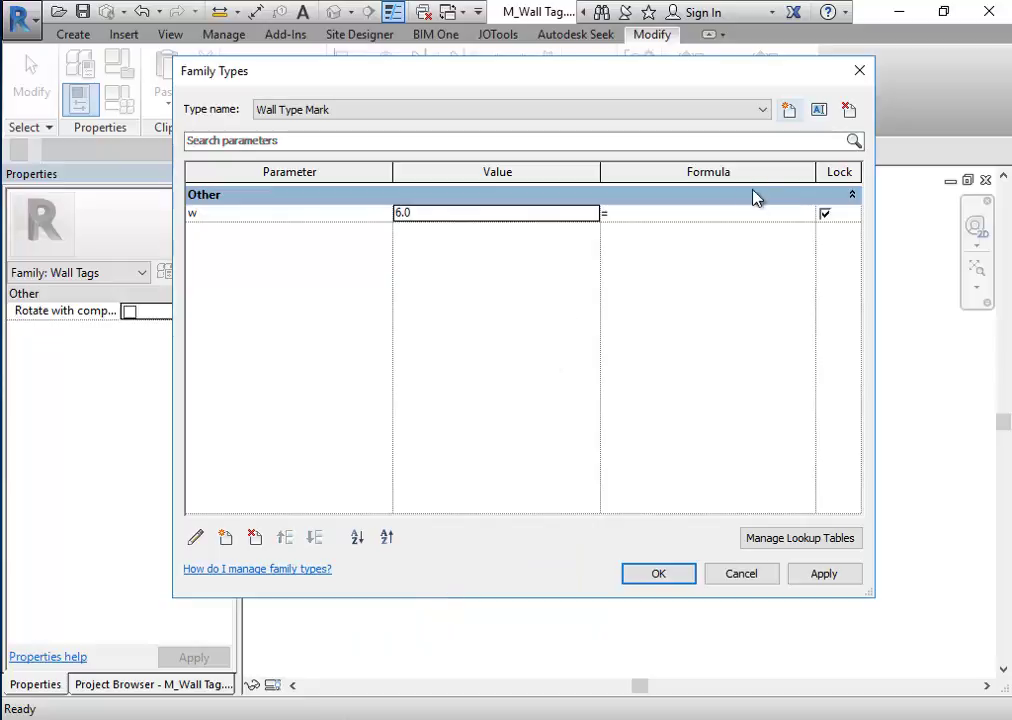
Step: Add a second type named Wall Type Name and confirm the type list
click(797, 114)
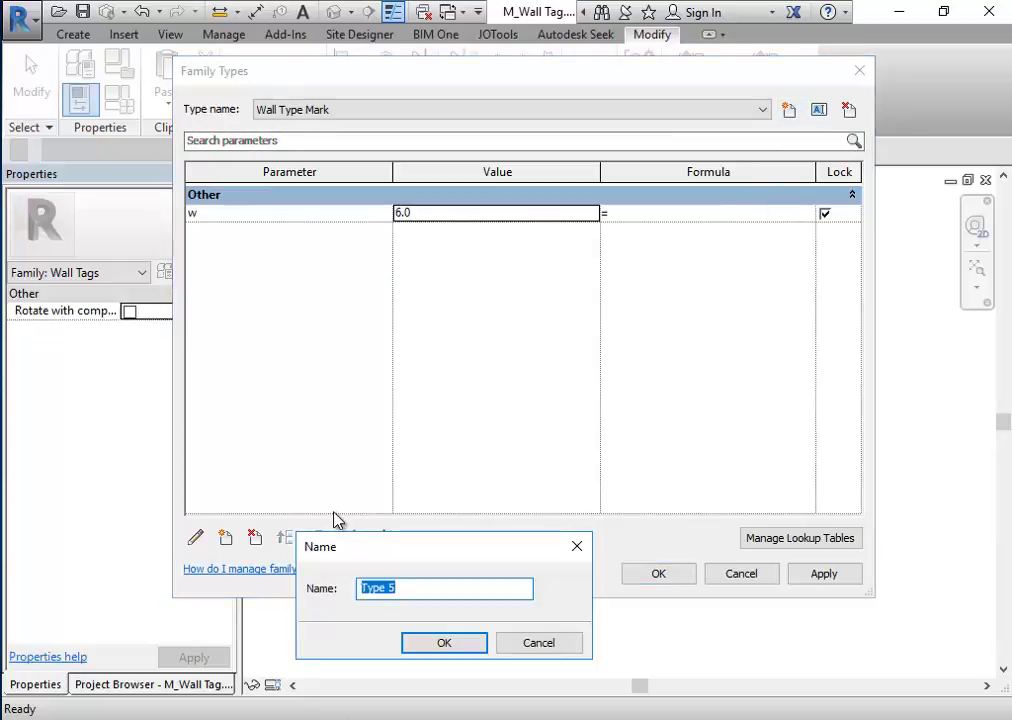
text(Wall )
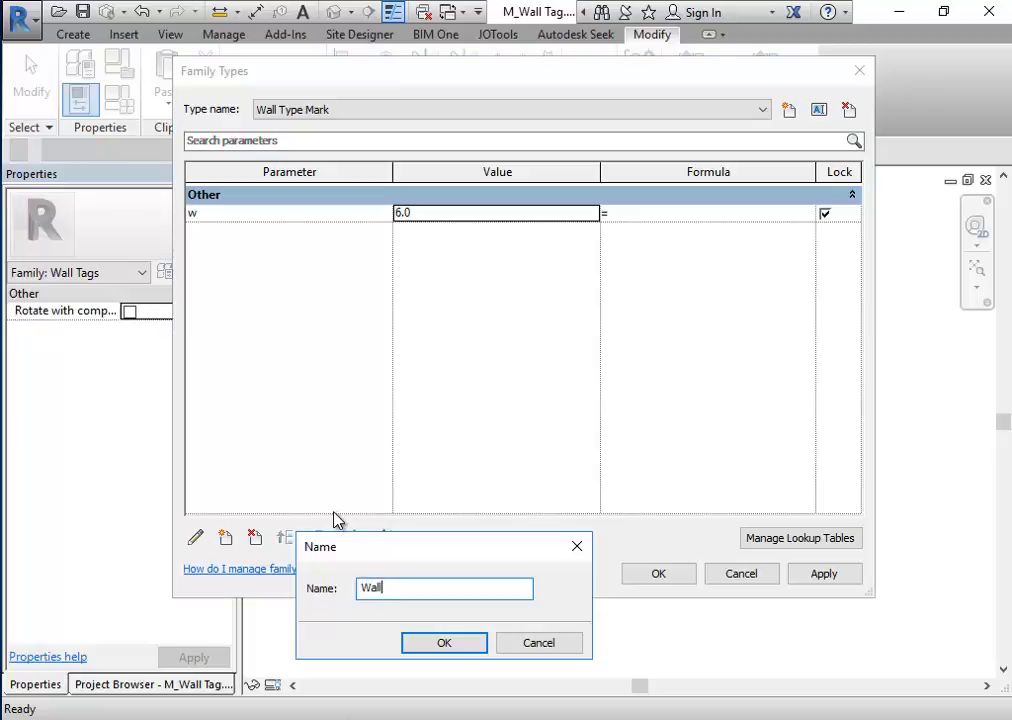
text(Type )
text(Name)
click(447, 645)
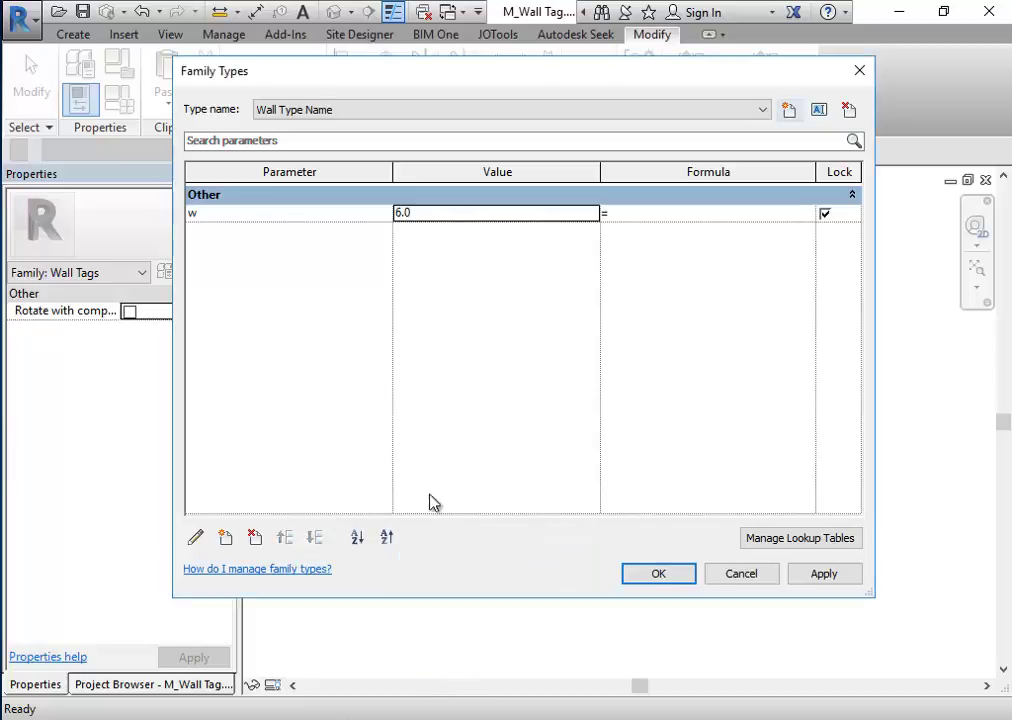
click(459, 114)
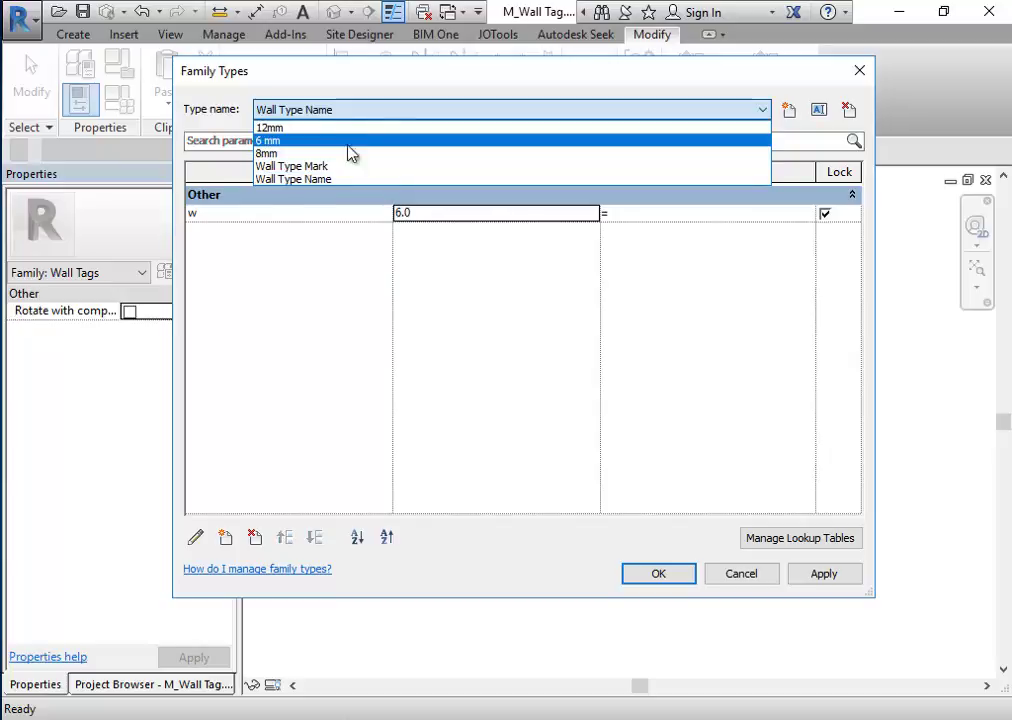
click(661, 577)
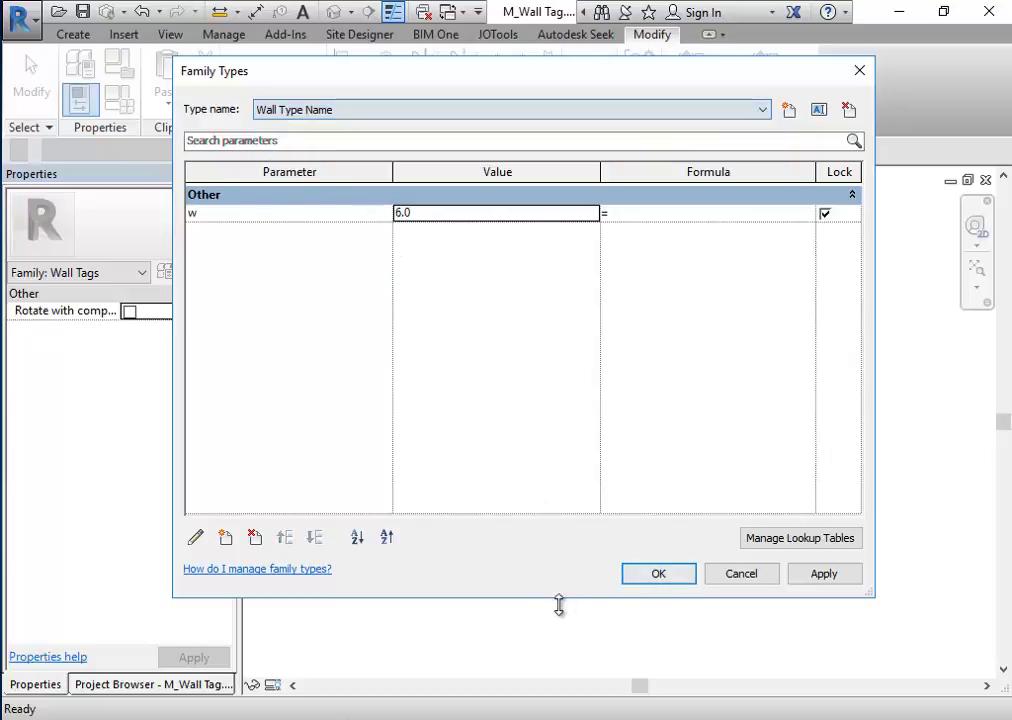
click(630, 580)
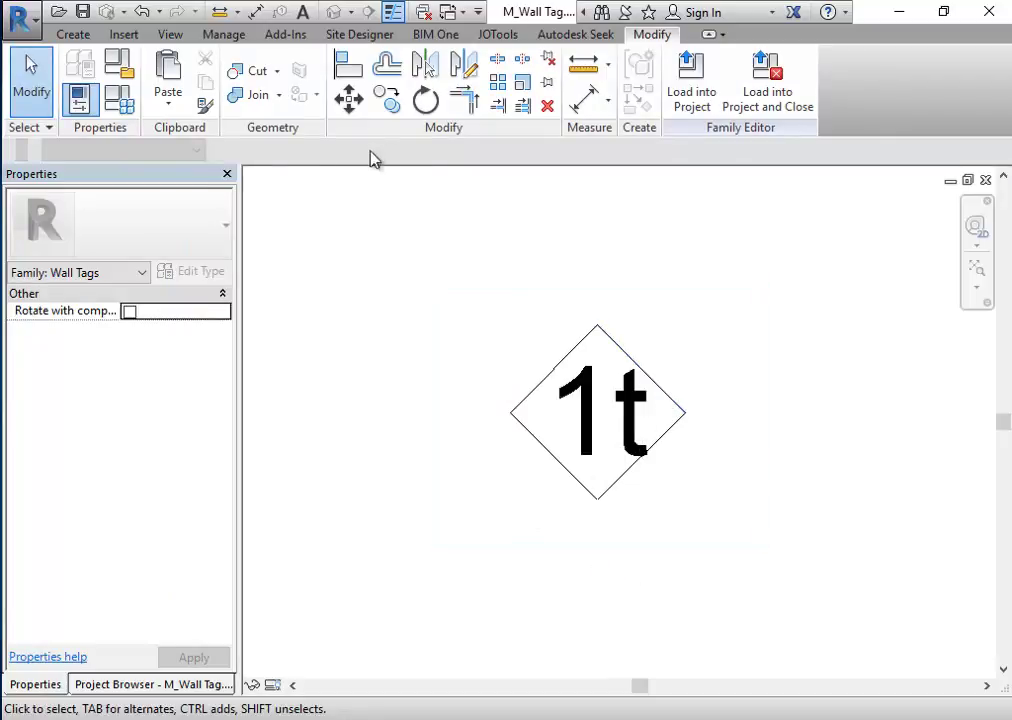
Step: Create a type parameter named Mark, of Length type, grouped under Dimensions
click(122, 102)
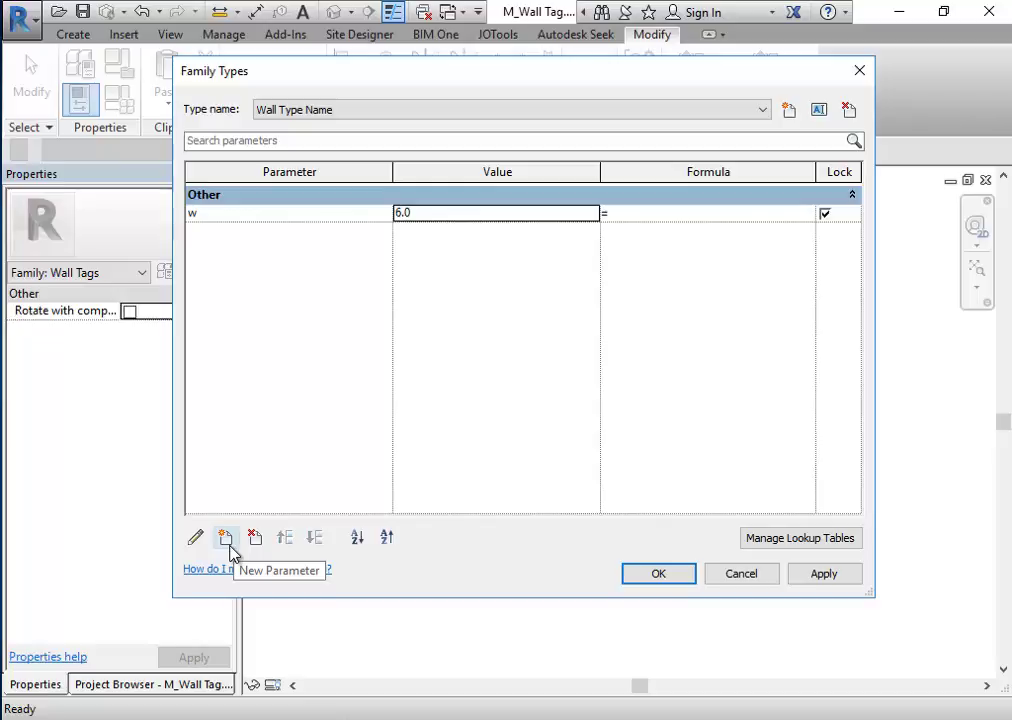
click(229, 546)
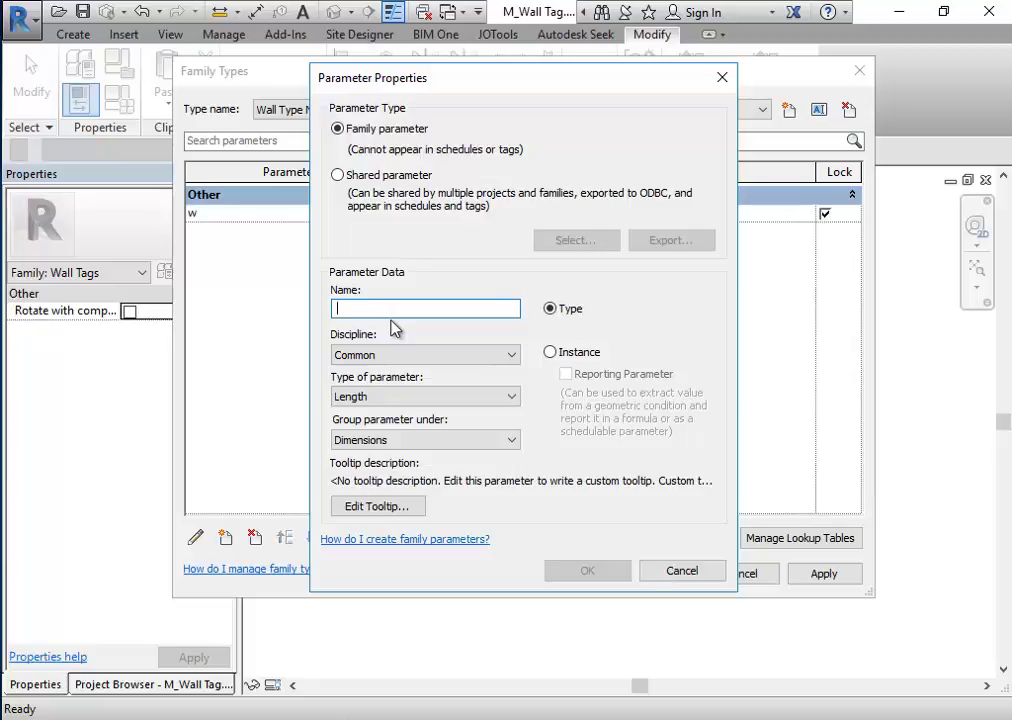
text(Ma)
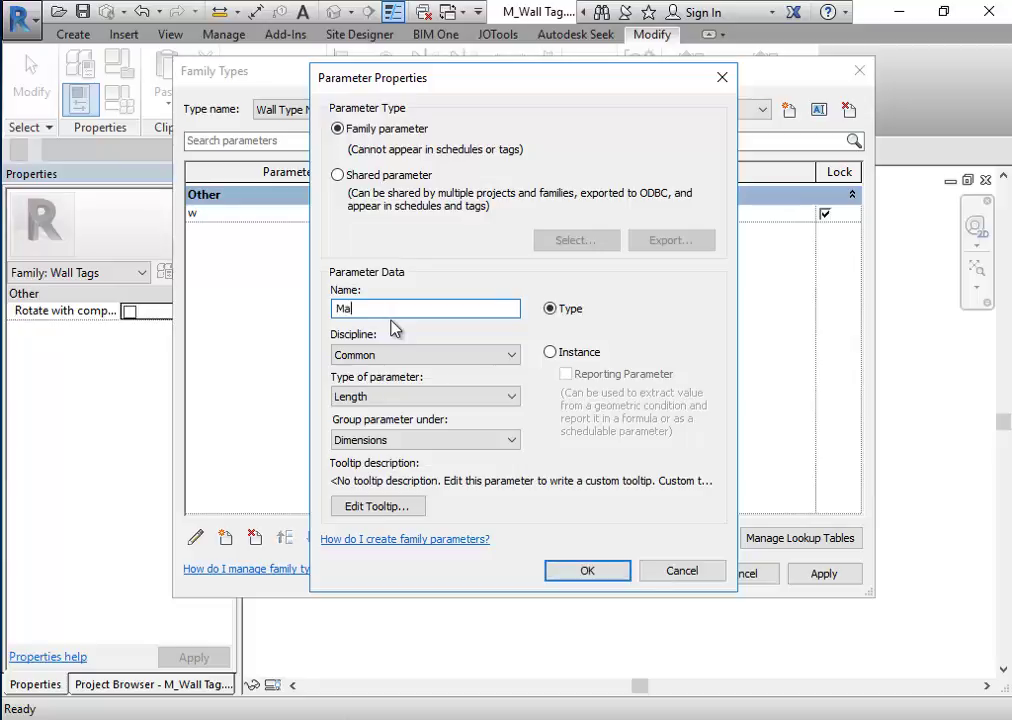
text(r)
key(BackSpace)
text(k)
drag(437, 78, 756, 142)
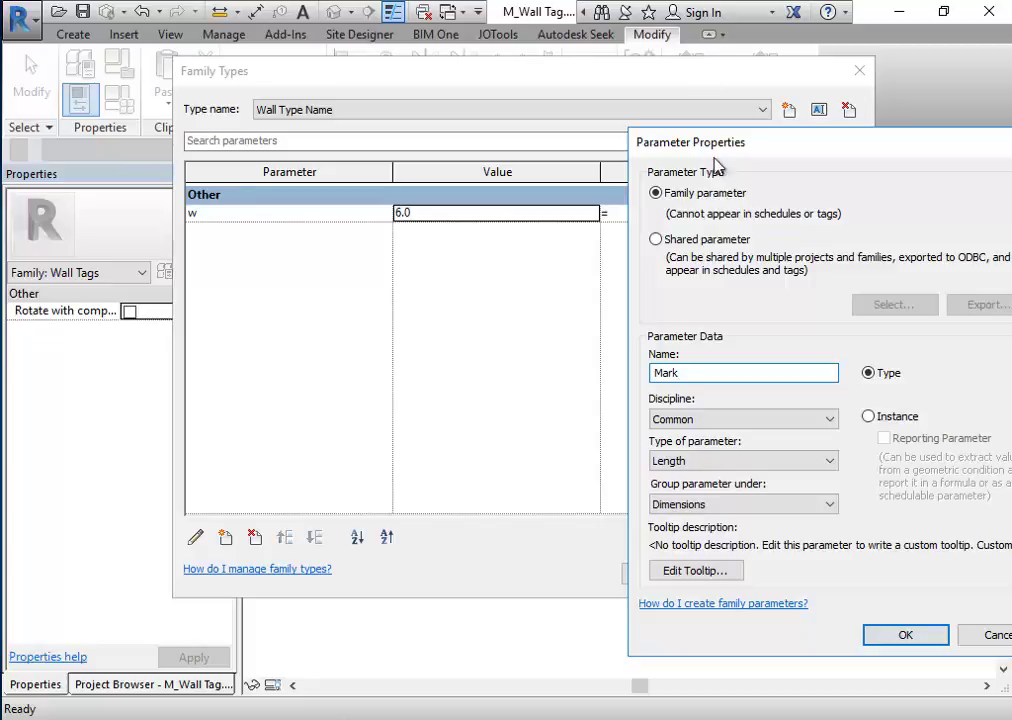
drag(690, 143, 326, 125)
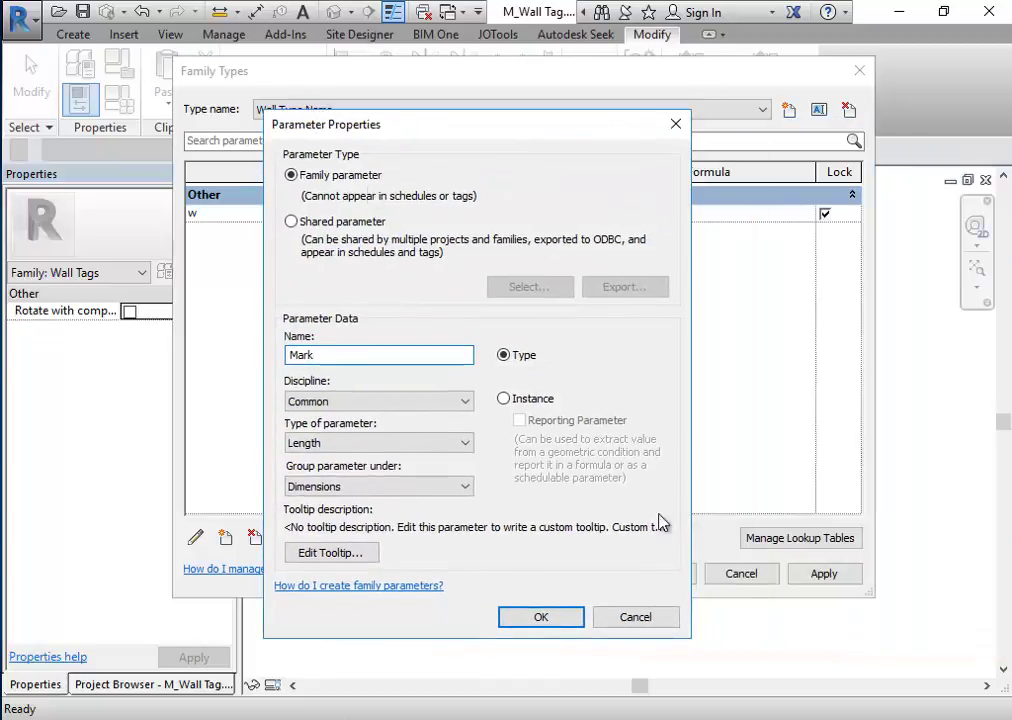
click(558, 618)
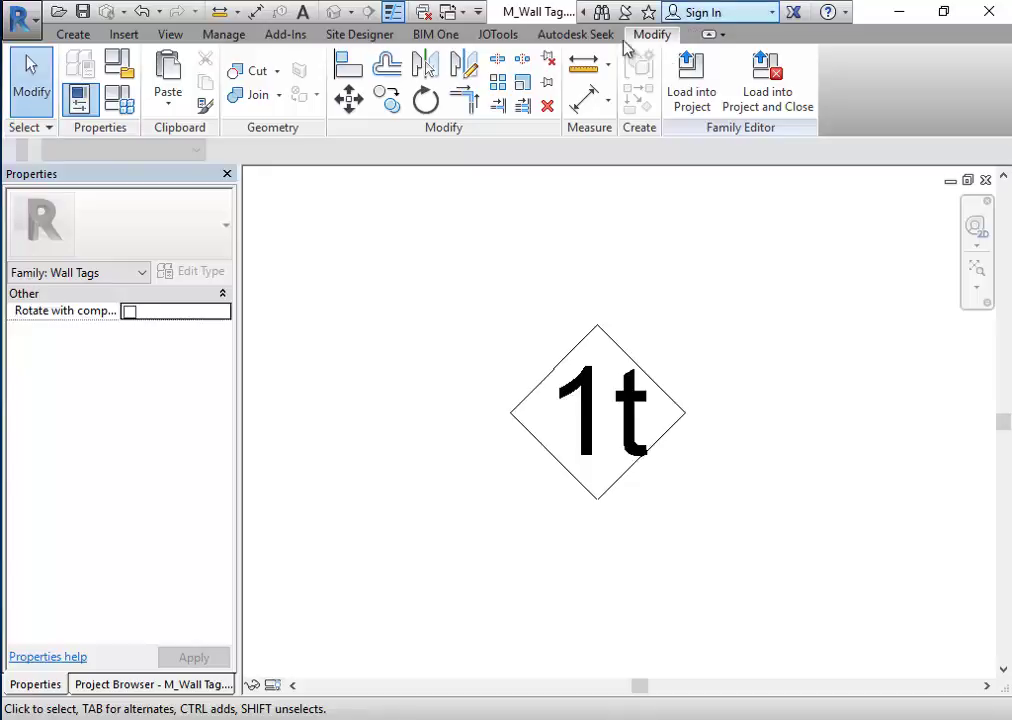
Step: Switch to Section 1 and inspect the sliding patio door's type properties without changes
click(462, 12)
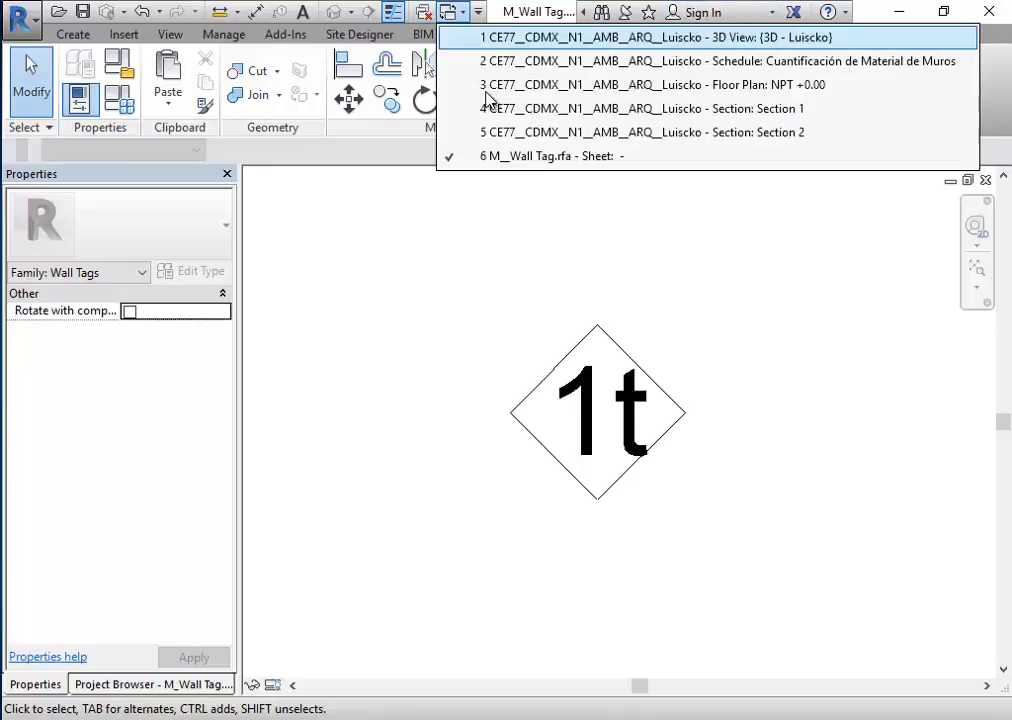
click(490, 86)
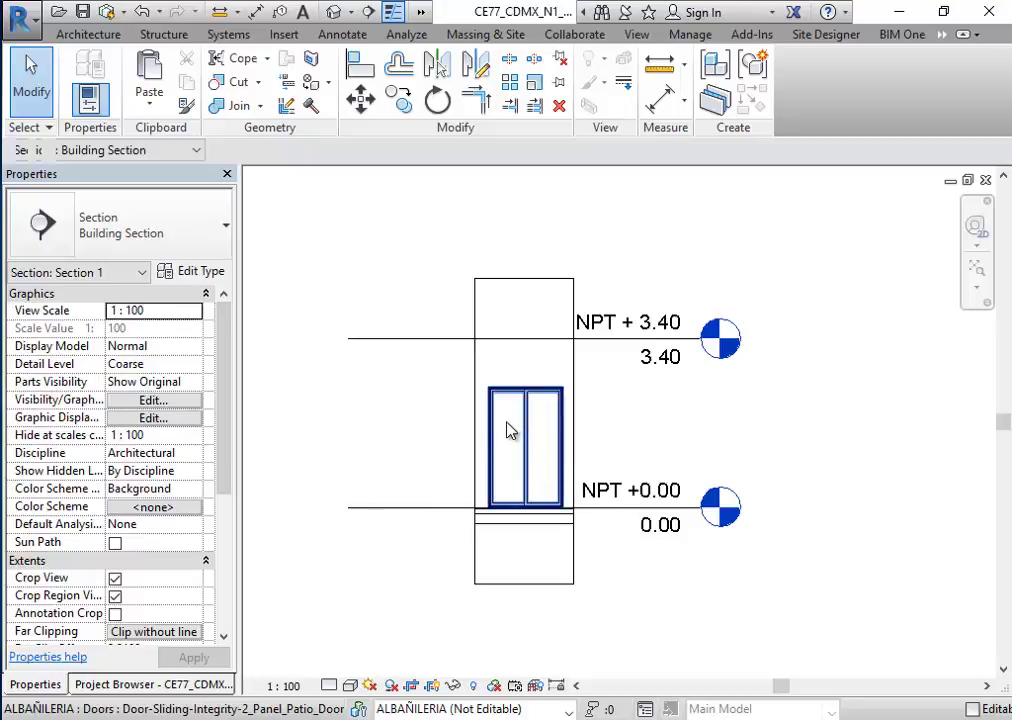
click(512, 429)
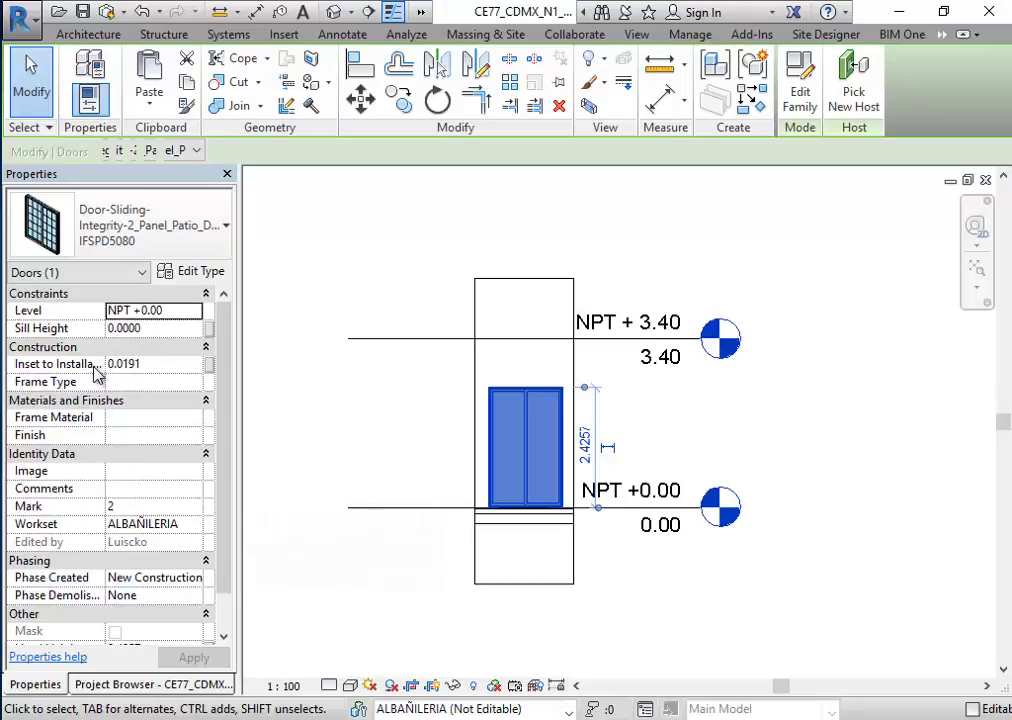
click(183, 274)
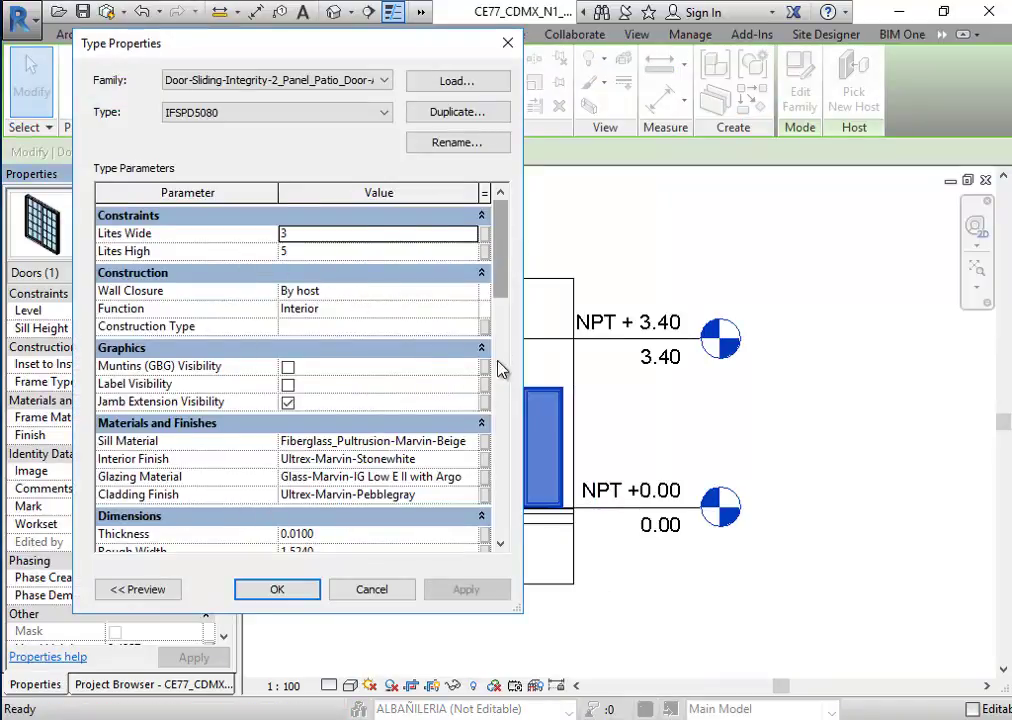
scroll(499, 456, down, 10)
scroll(481, 323, down, 4)
scroll(402, 533, up, 10)
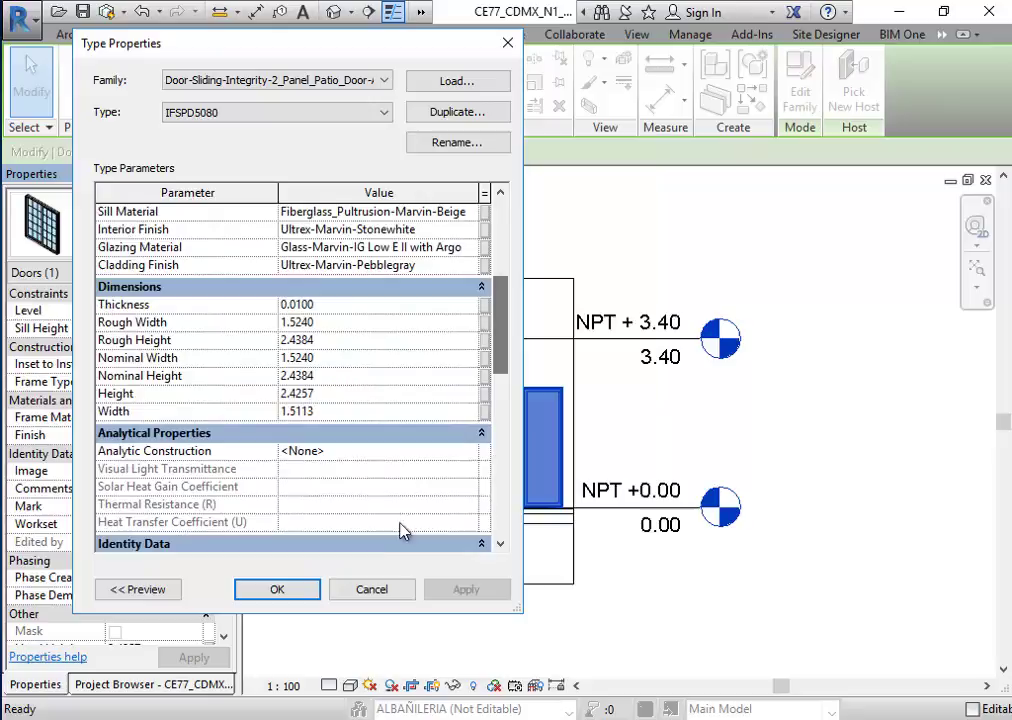
click(369, 597)
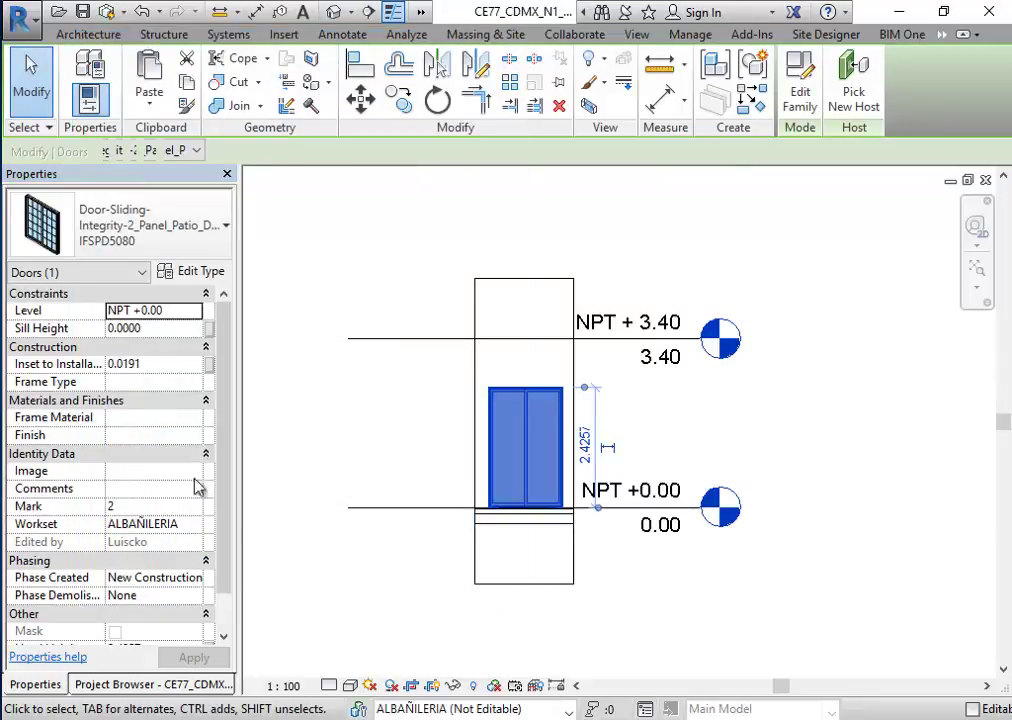
click(192, 272)
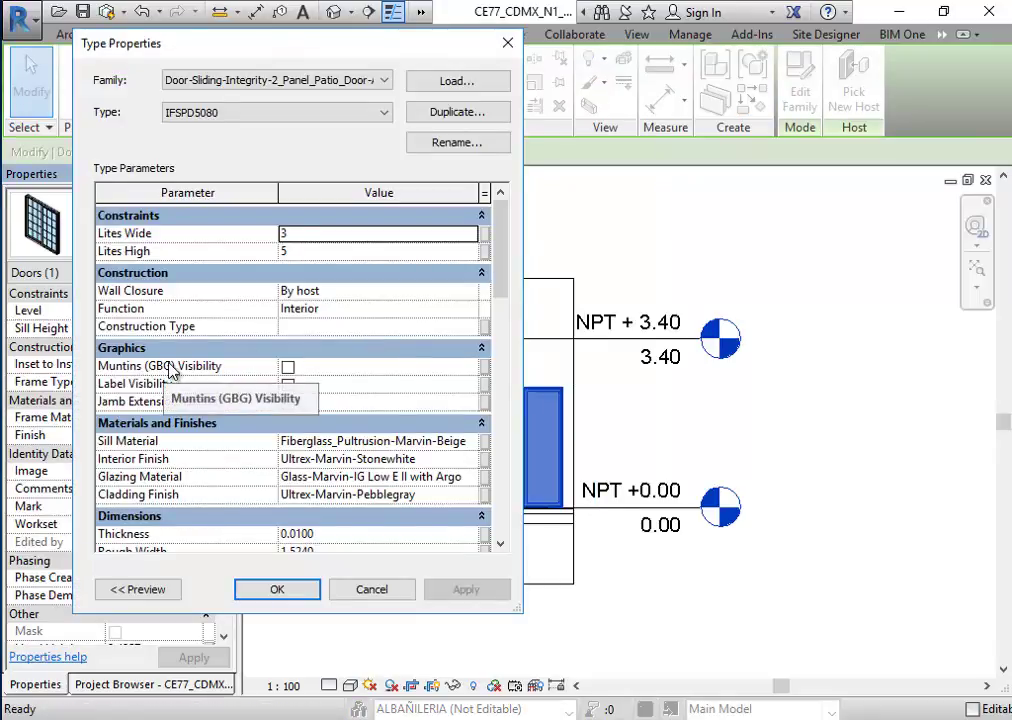
click(373, 592)
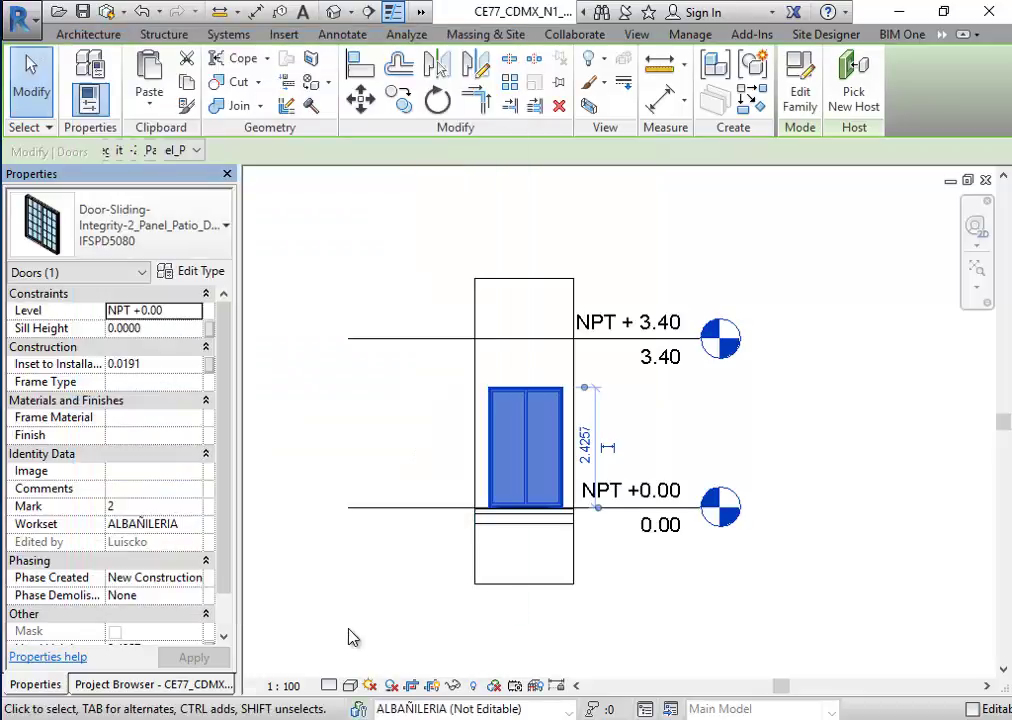
Step: Reselect the sliding door and check its Sill Height of 0.0000
key(Escape)
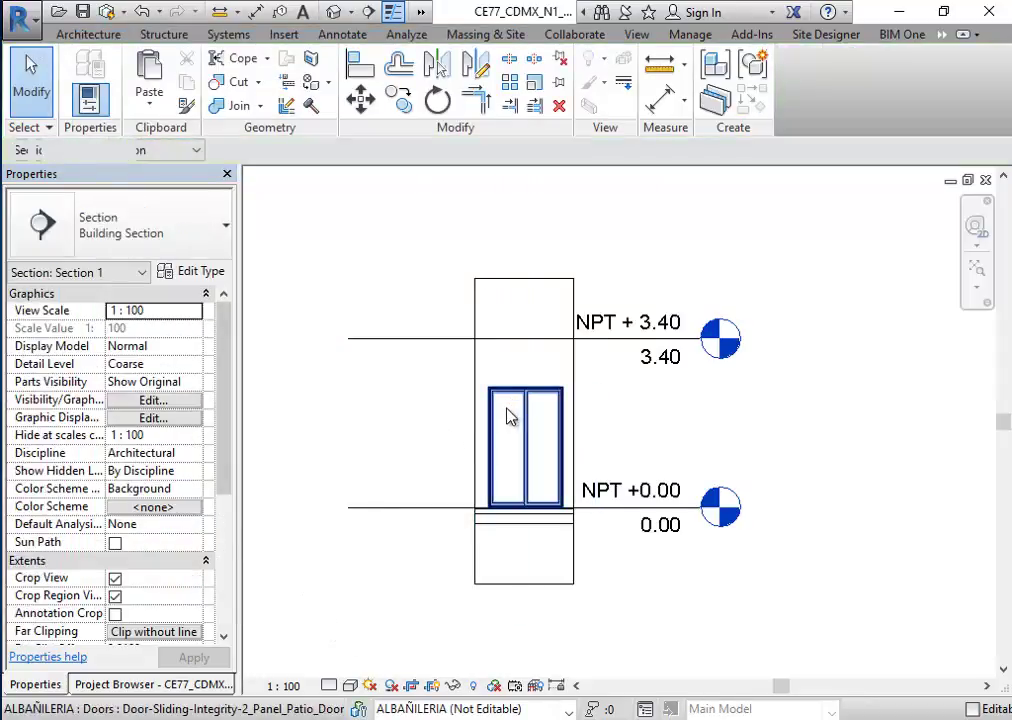
click(513, 413)
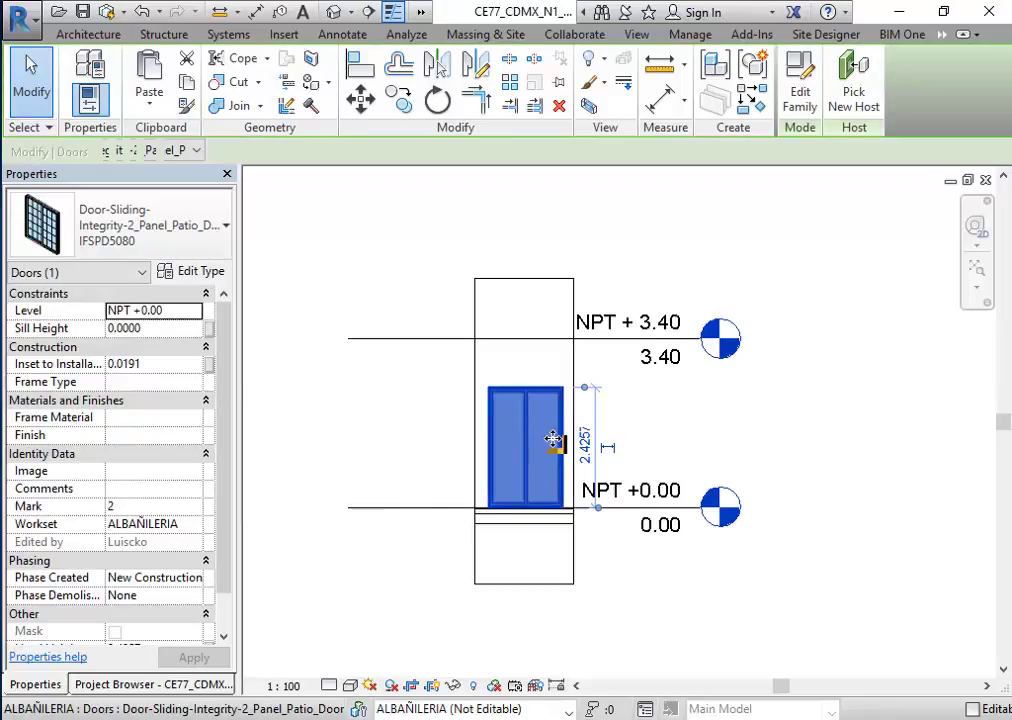
click(150, 328)
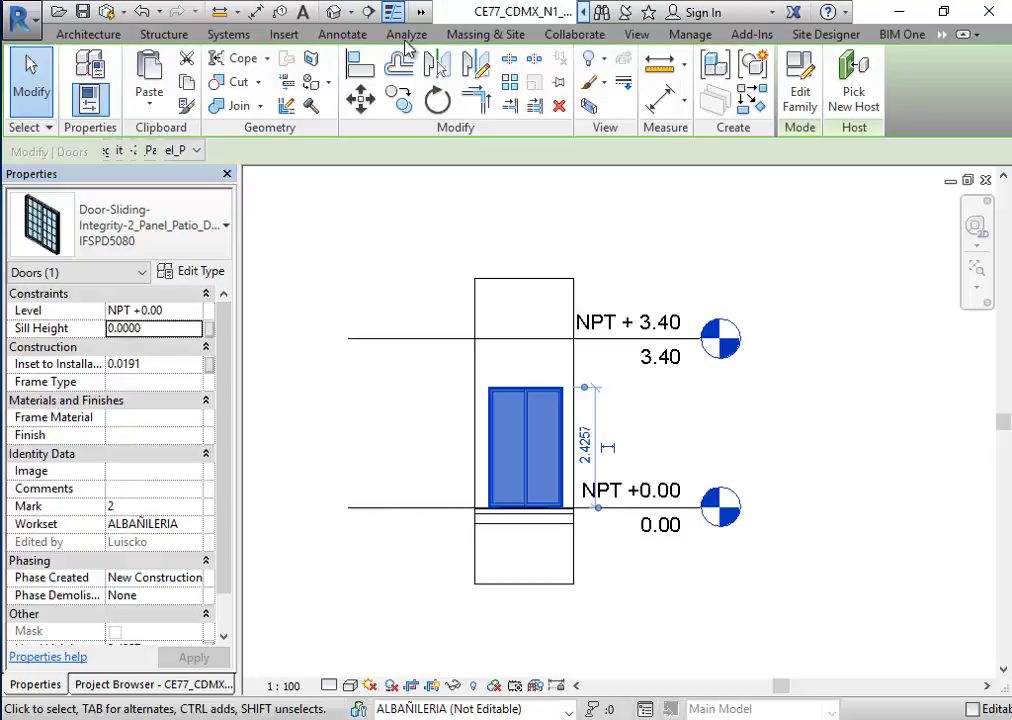
click(421, 12)
click(455, 37)
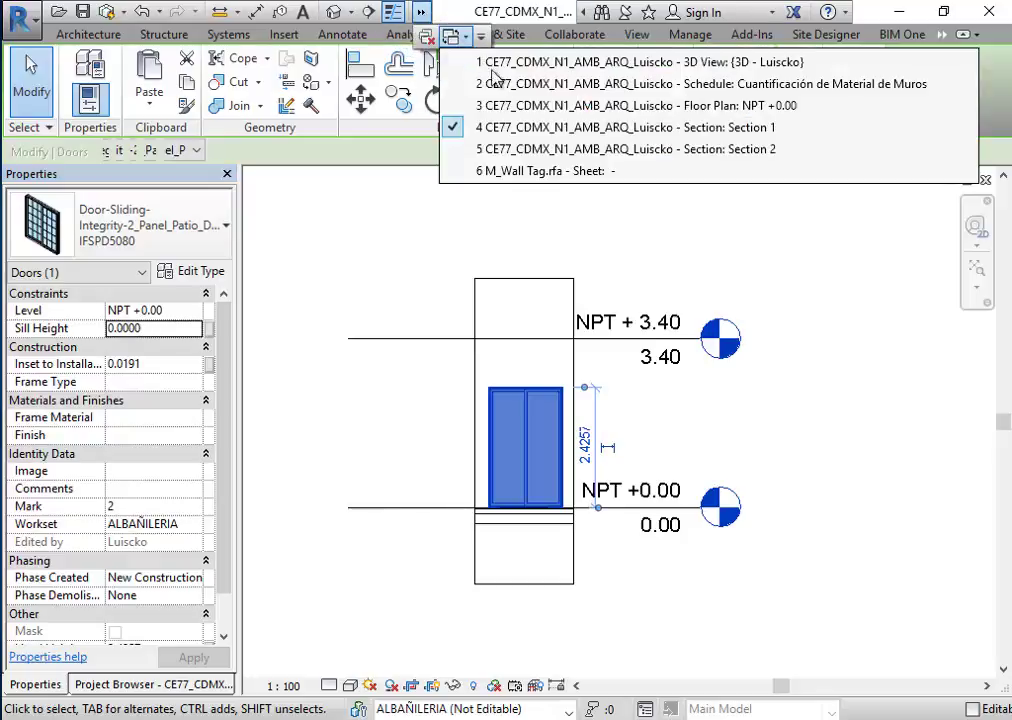
click(452, 37)
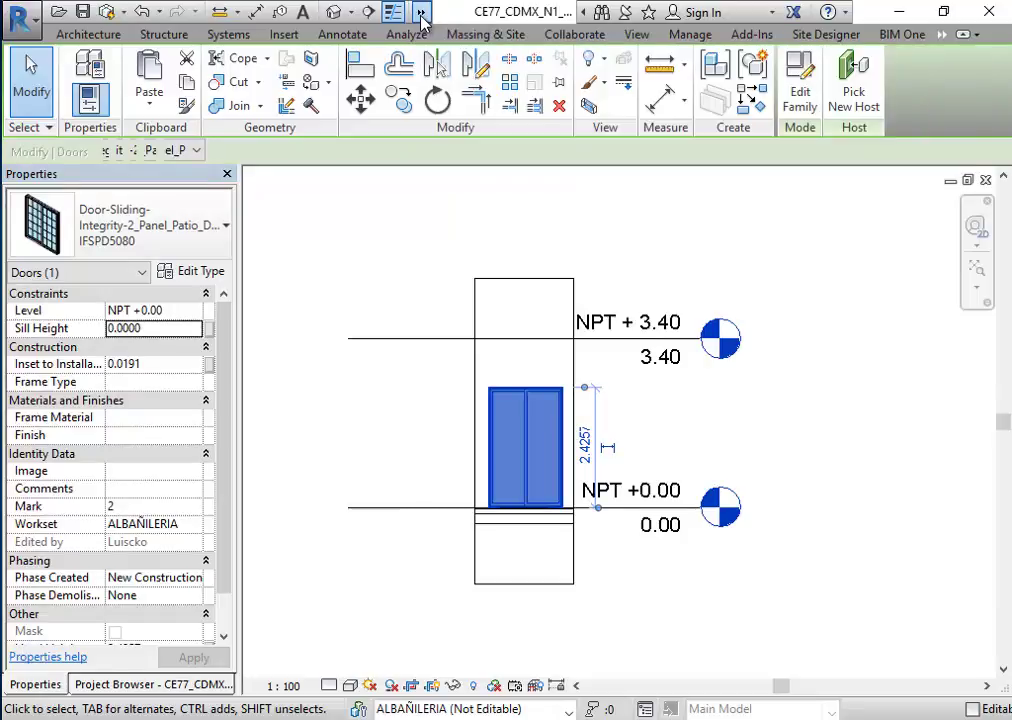
Step: Return to the M_Wall Tag family and delete its existing Mark parameter in Family Types
click(452, 37)
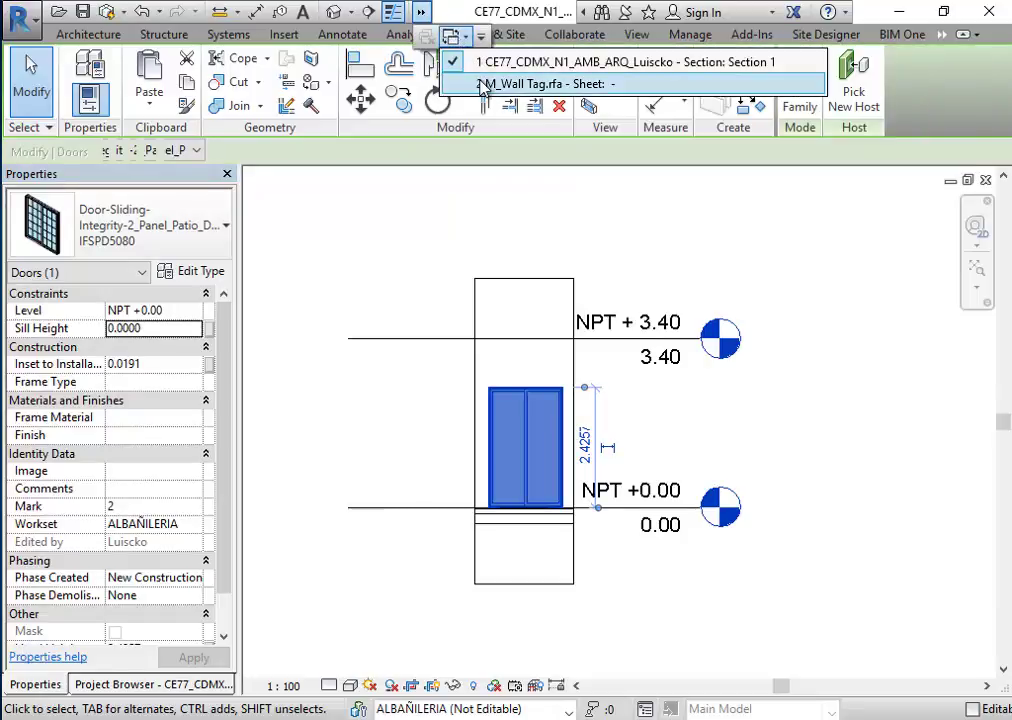
click(500, 83)
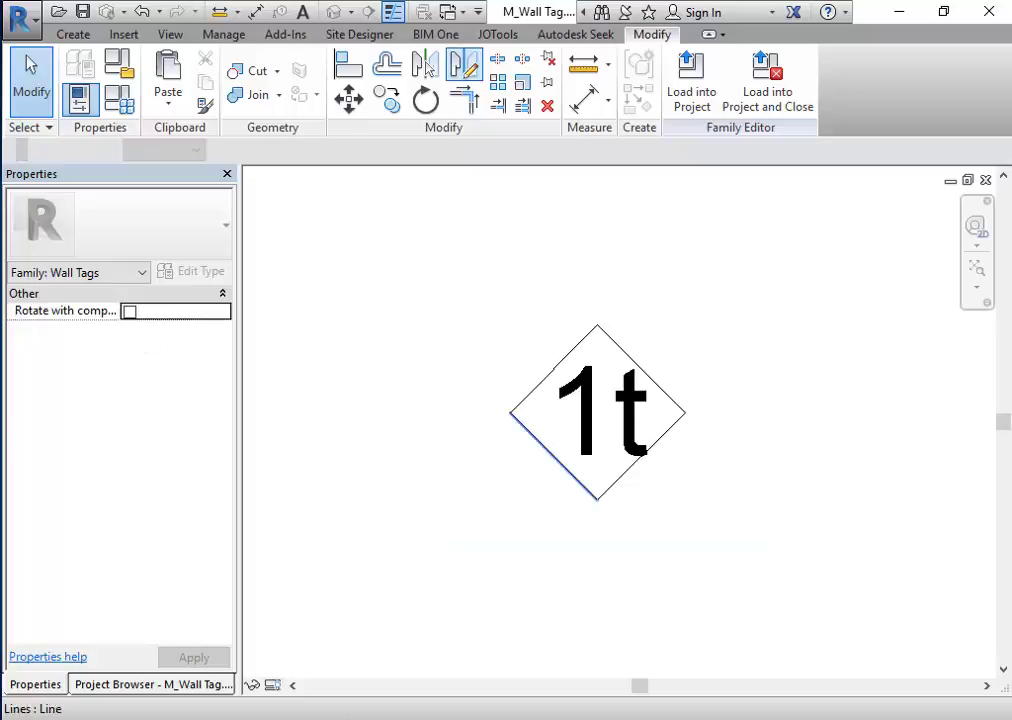
click(118, 100)
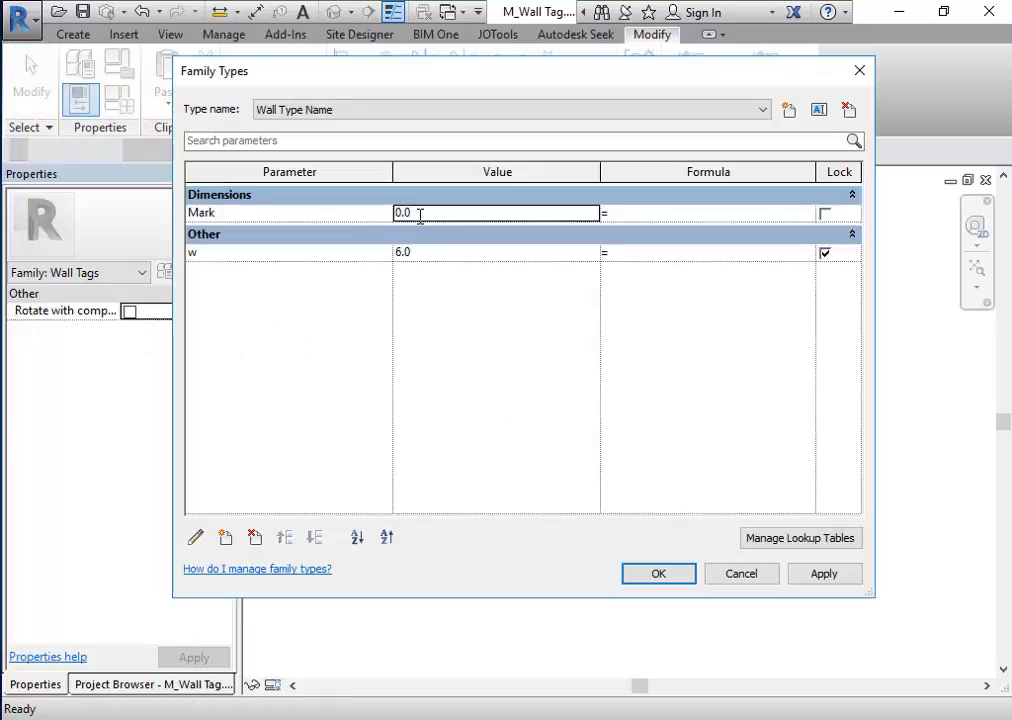
click(309, 216)
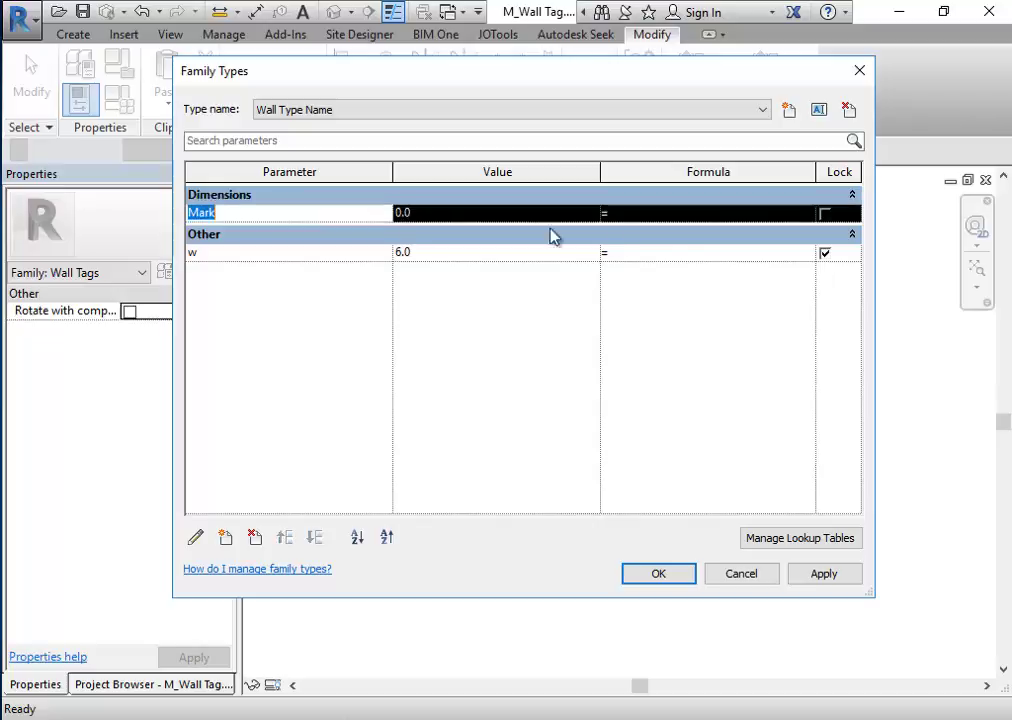
click(195, 540)
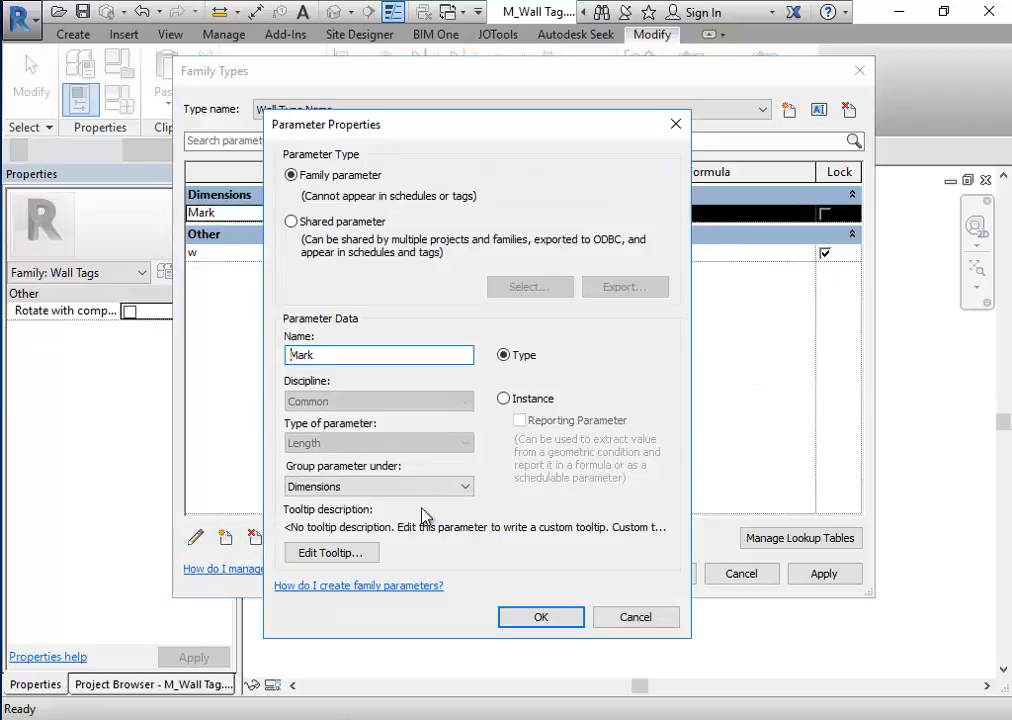
click(608, 617)
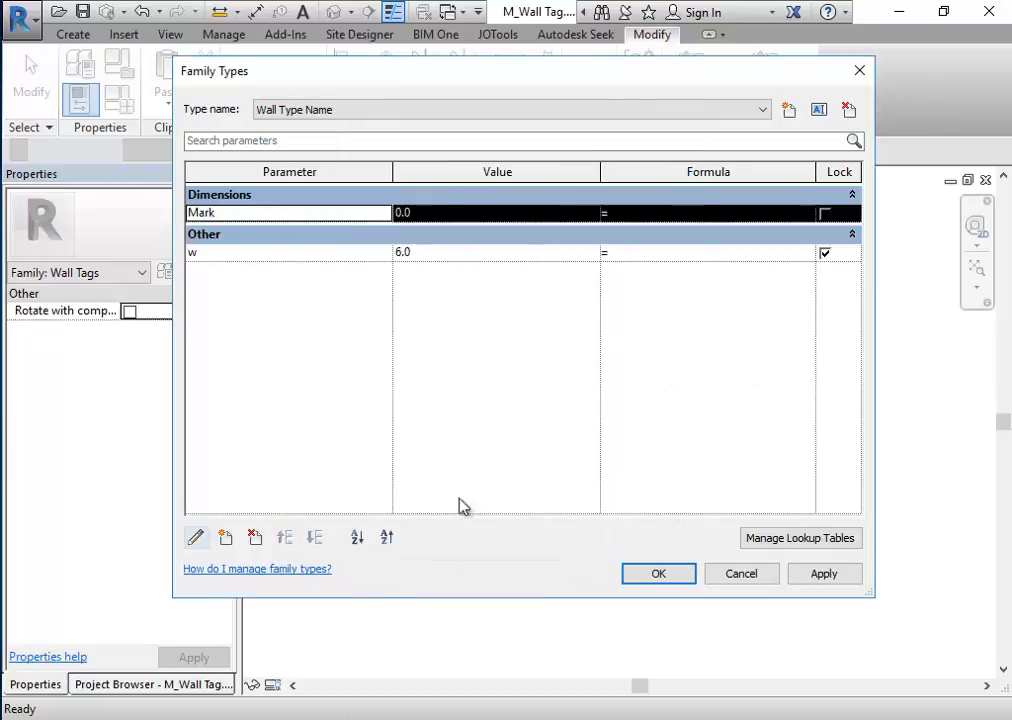
click(255, 537)
click(554, 372)
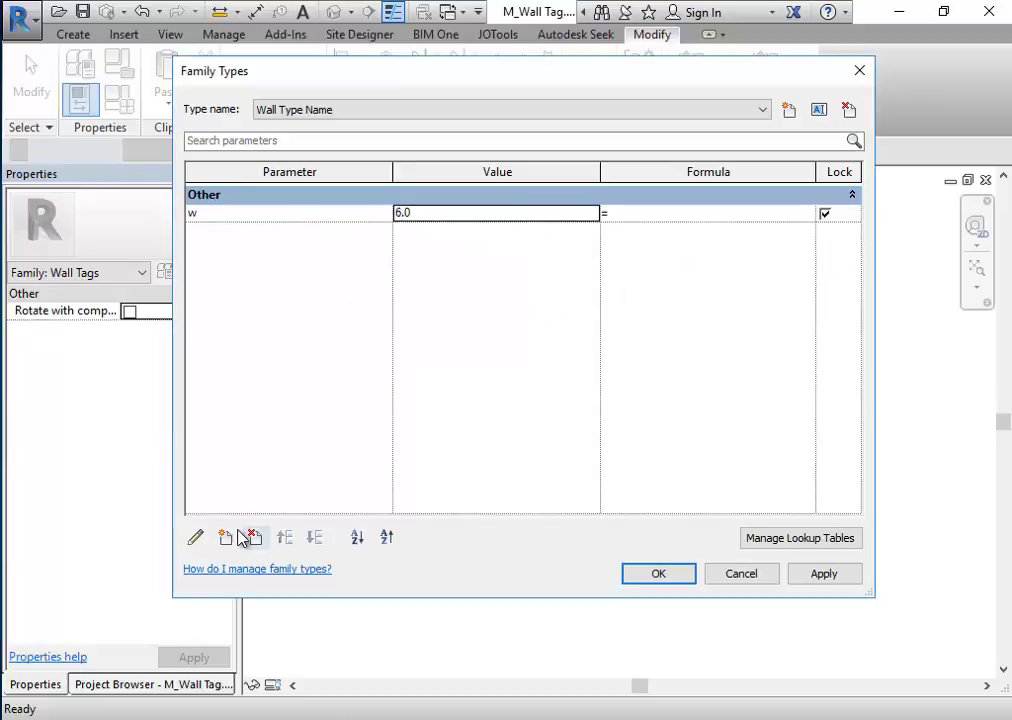
Step: Create a new Common Yes/No parameter named Mark grouped under Visibility
click(226, 537)
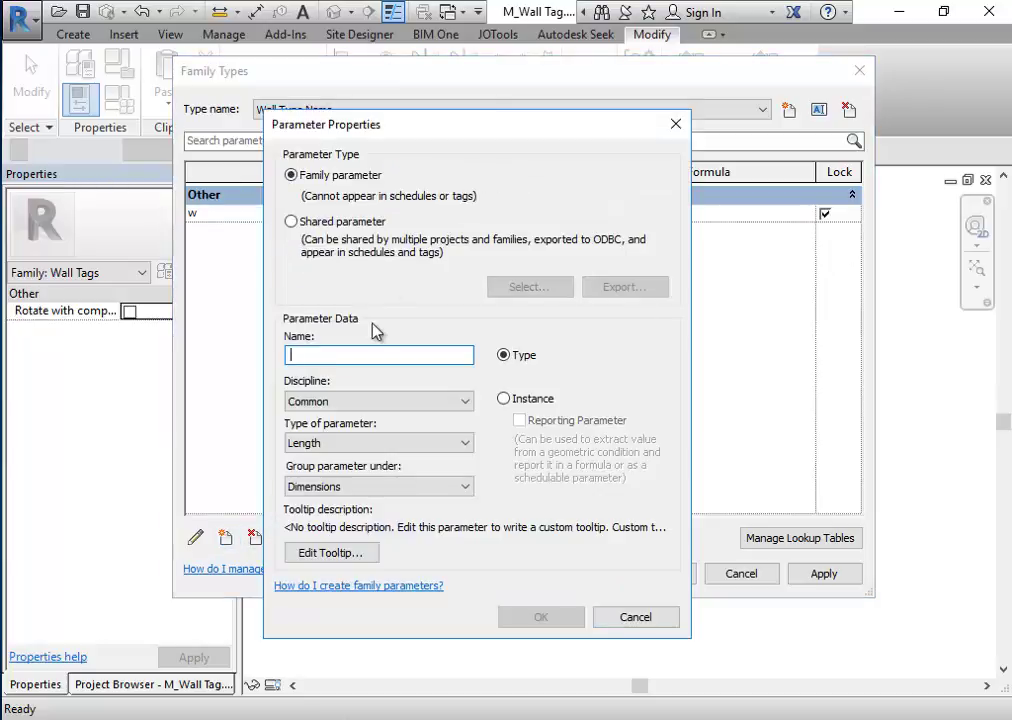
text(Mar)
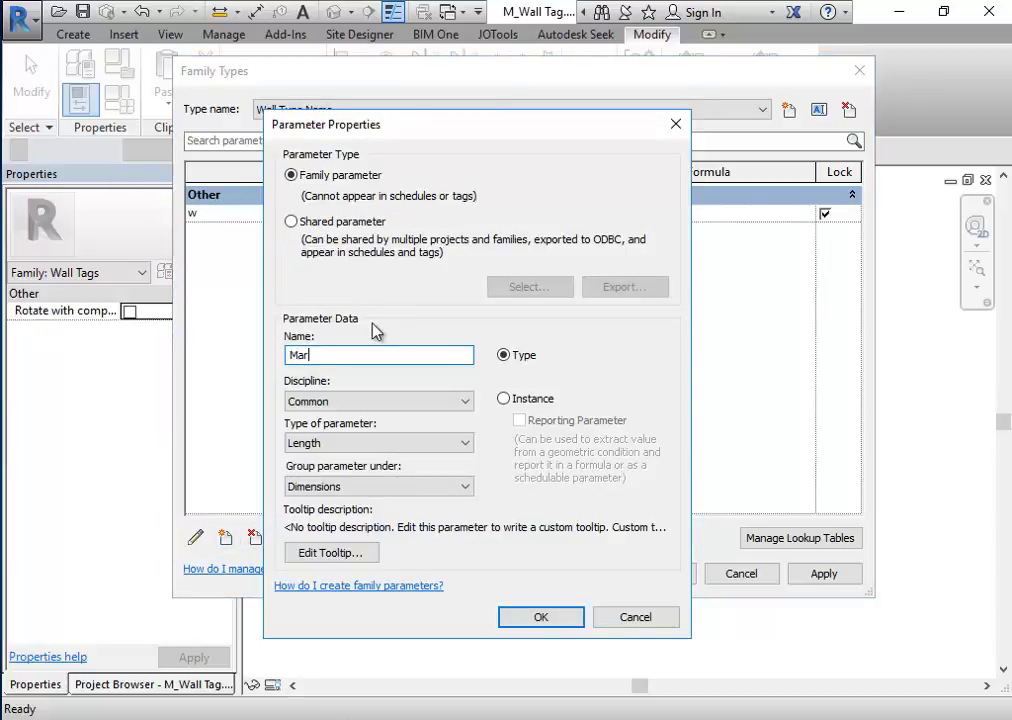
text(k)
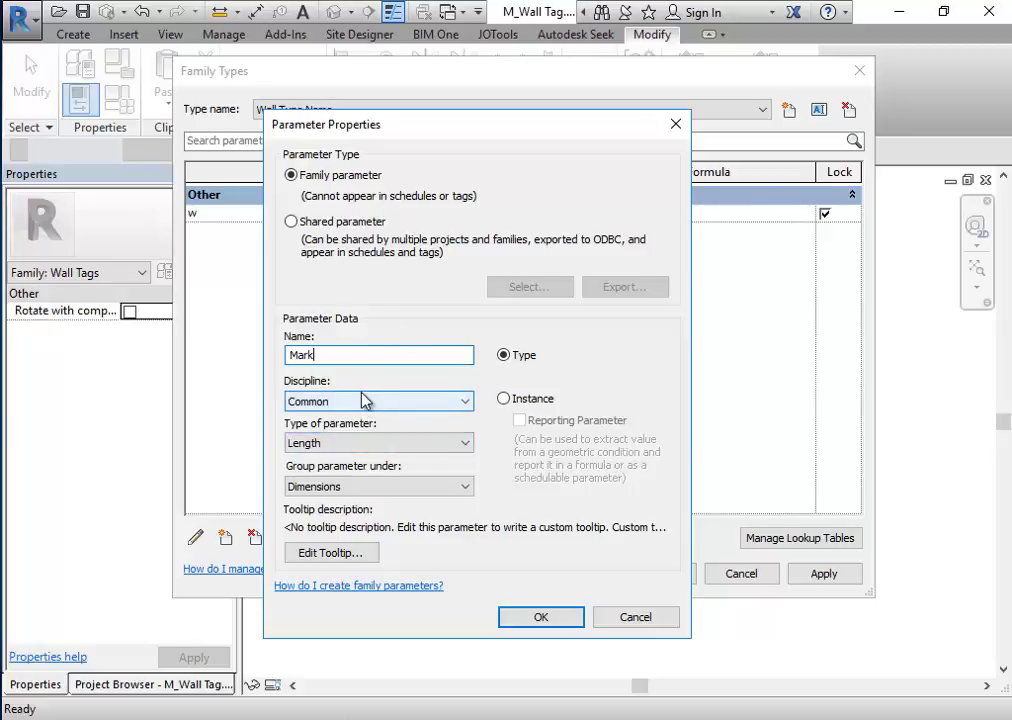
click(365, 402)
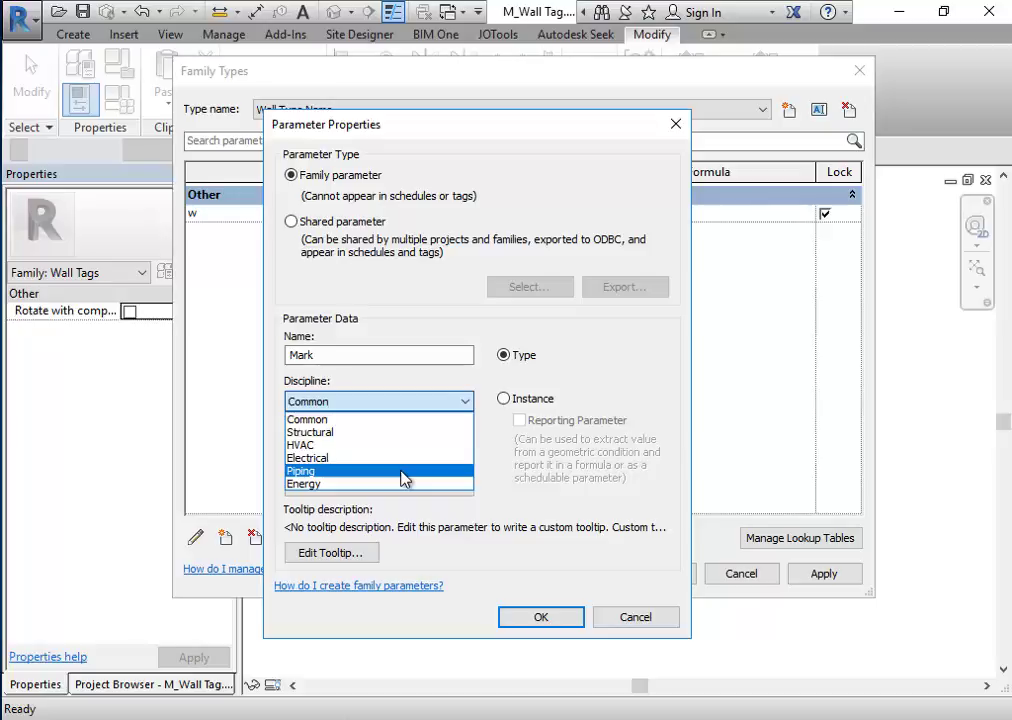
click(384, 420)
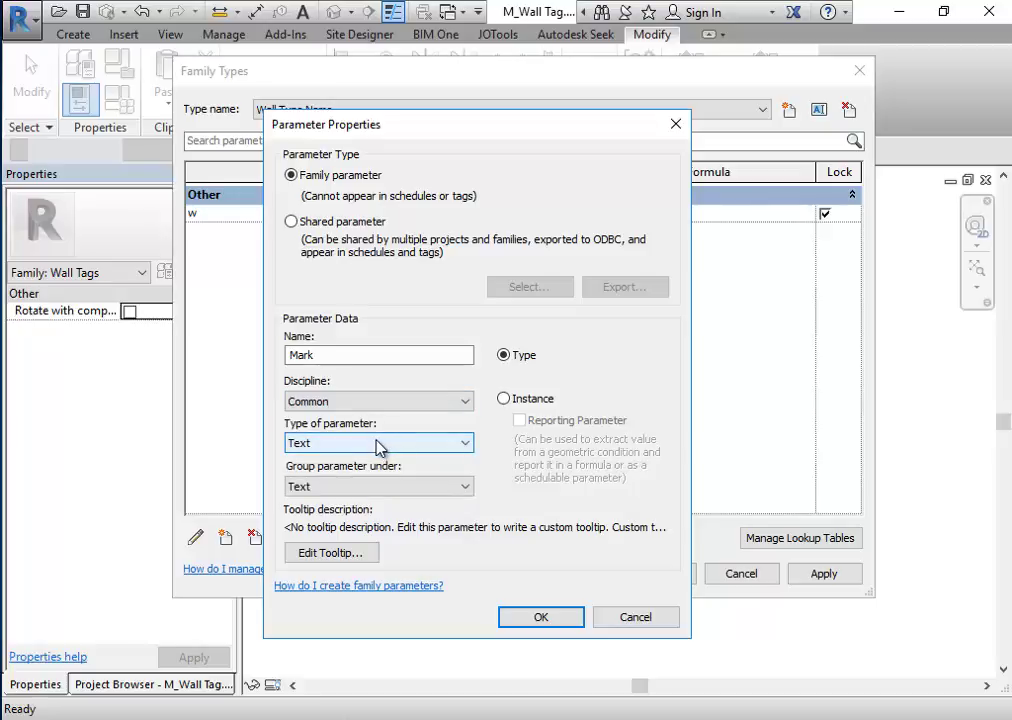
click(379, 447)
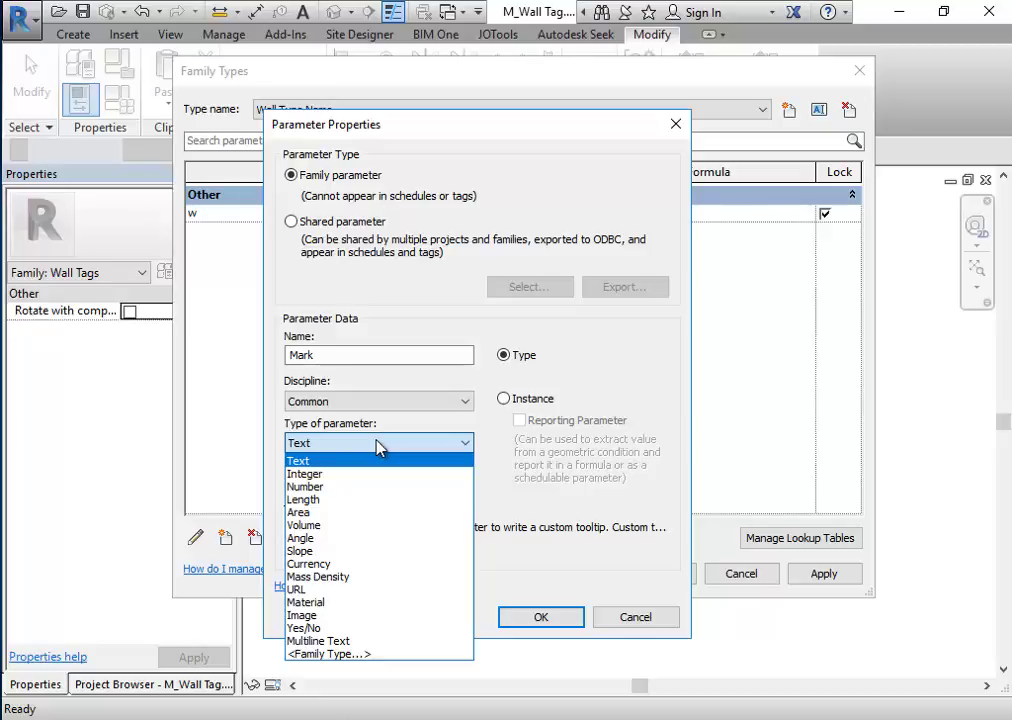
click(305, 628)
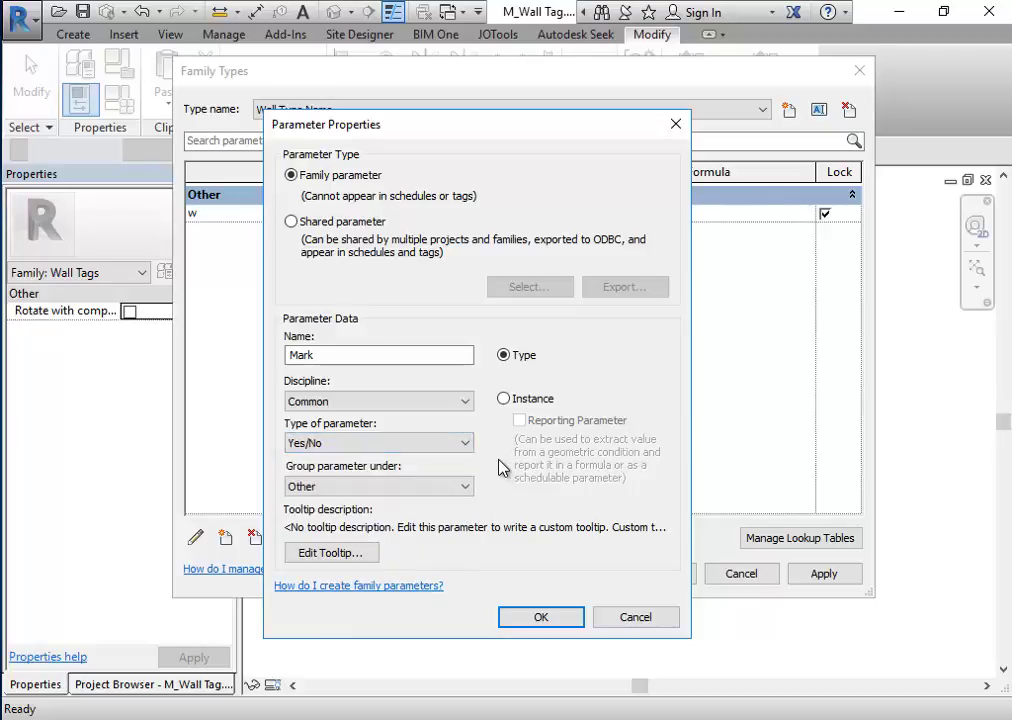
click(423, 486)
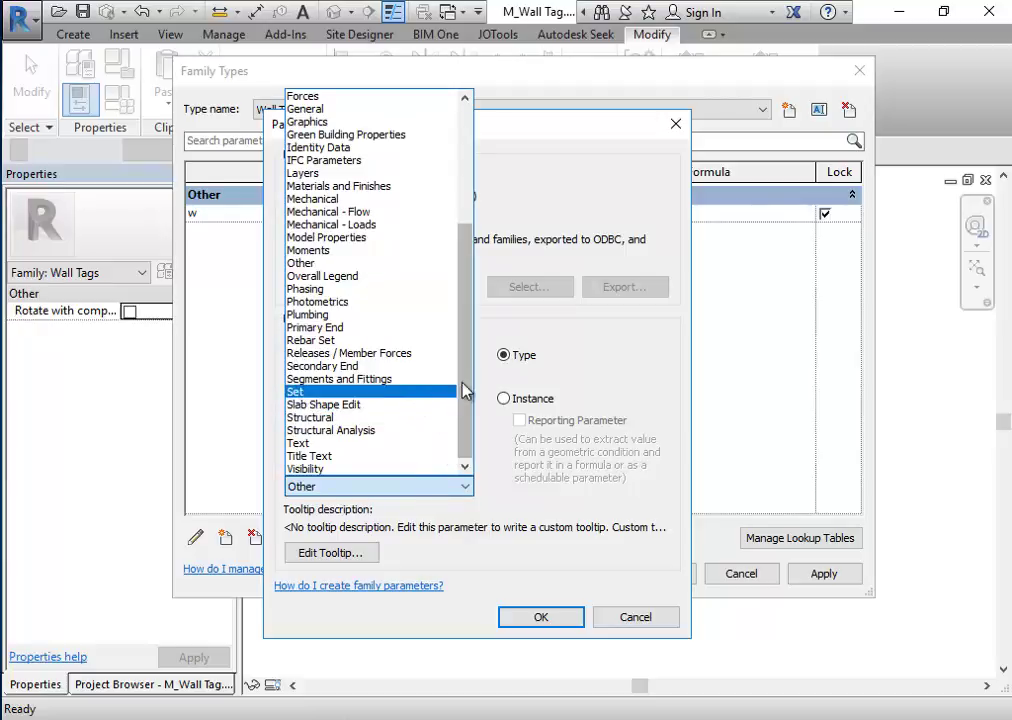
scroll(363, 278, up, 2)
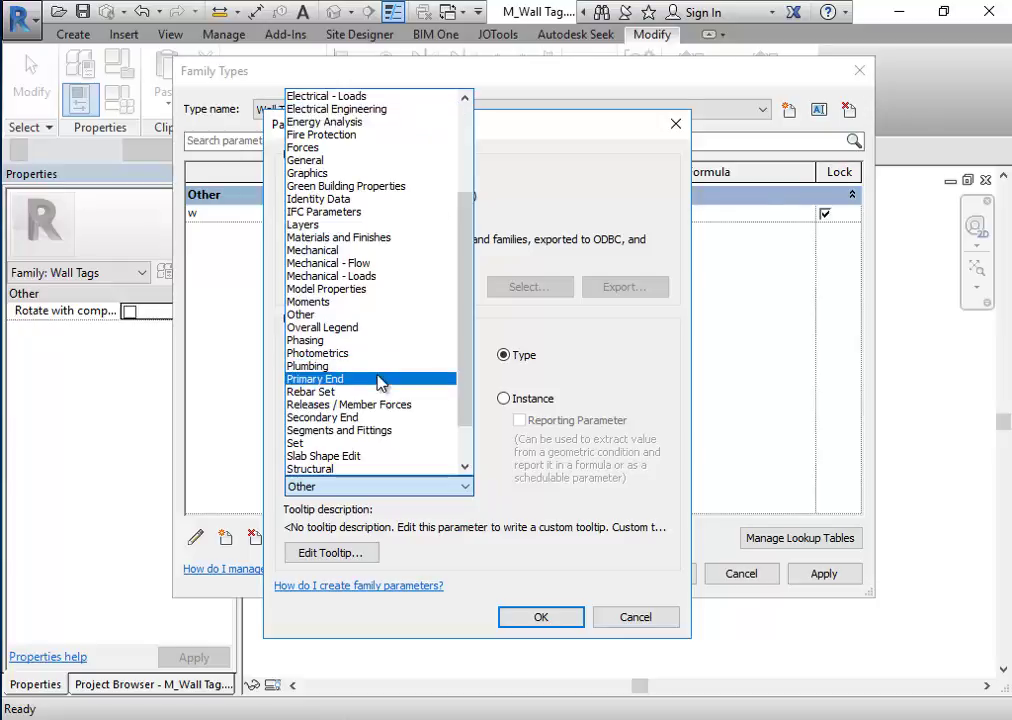
click(378, 380)
mouse_move(421, 138)
mouse_down()
mouse_move(755, 75)
mouse_move(731, 75)
mouse_up()
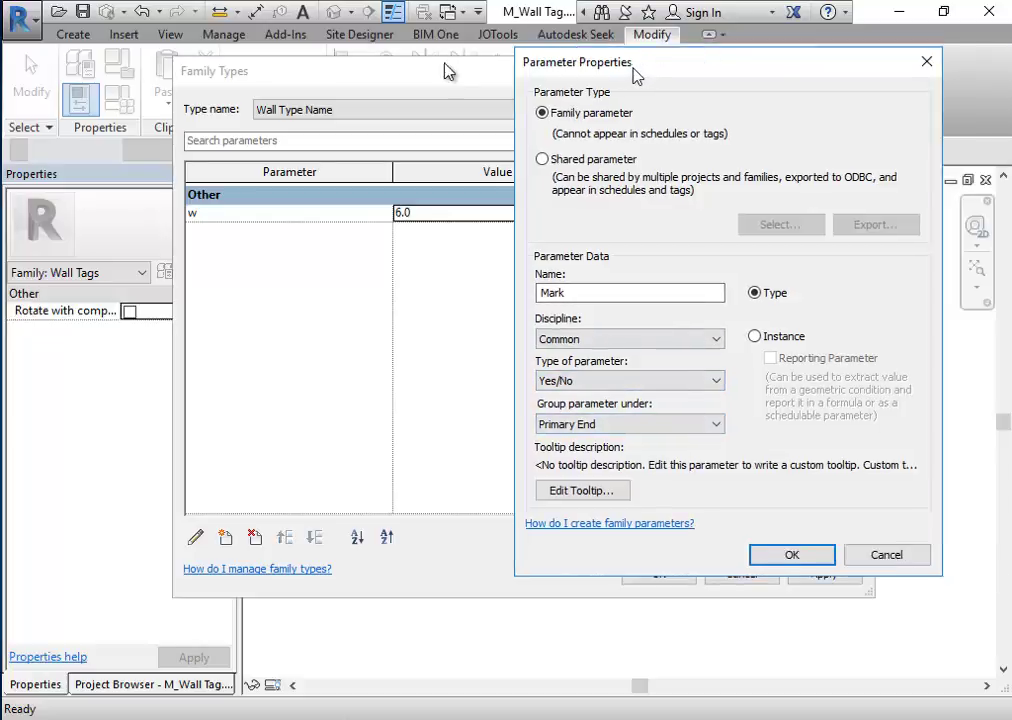
drag(694, 64, 426, 67)
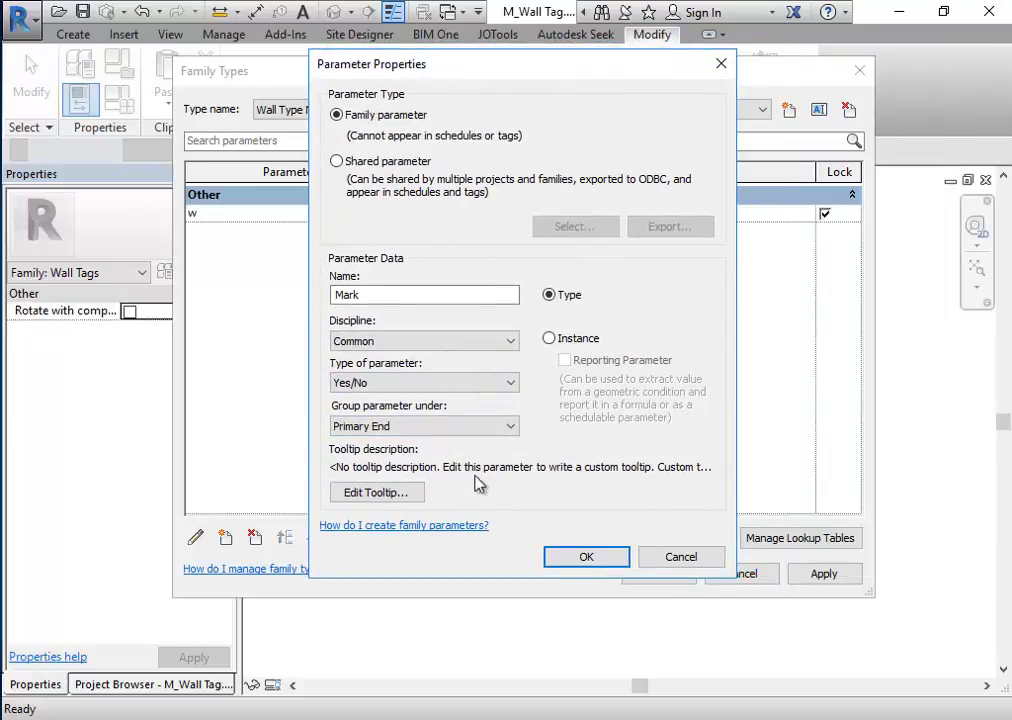
click(421, 427)
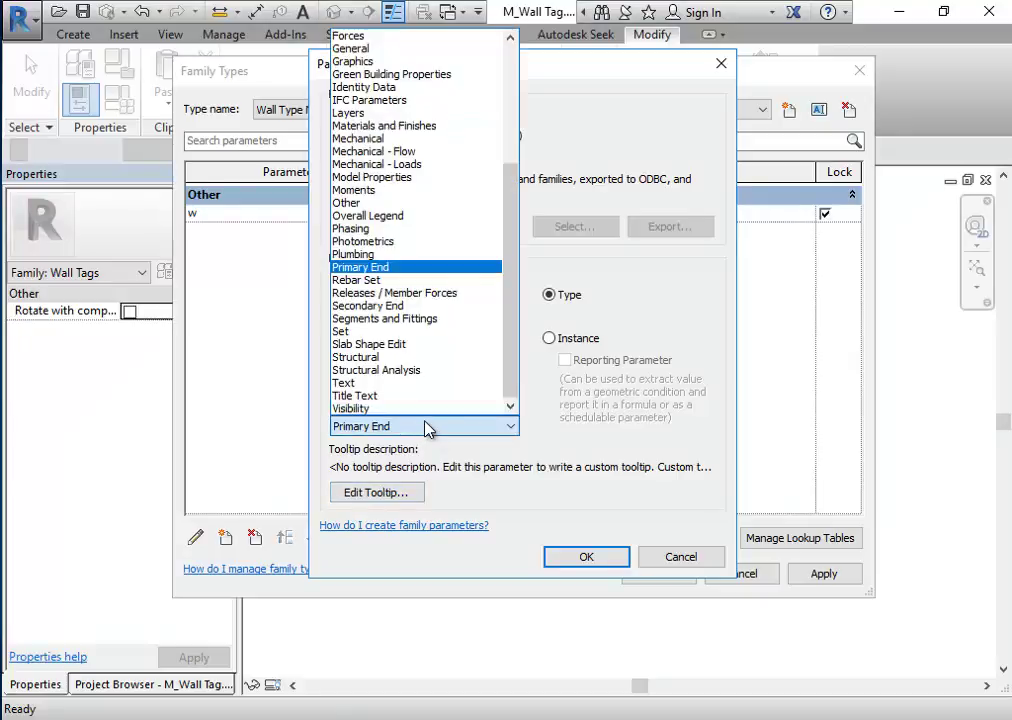
click(423, 409)
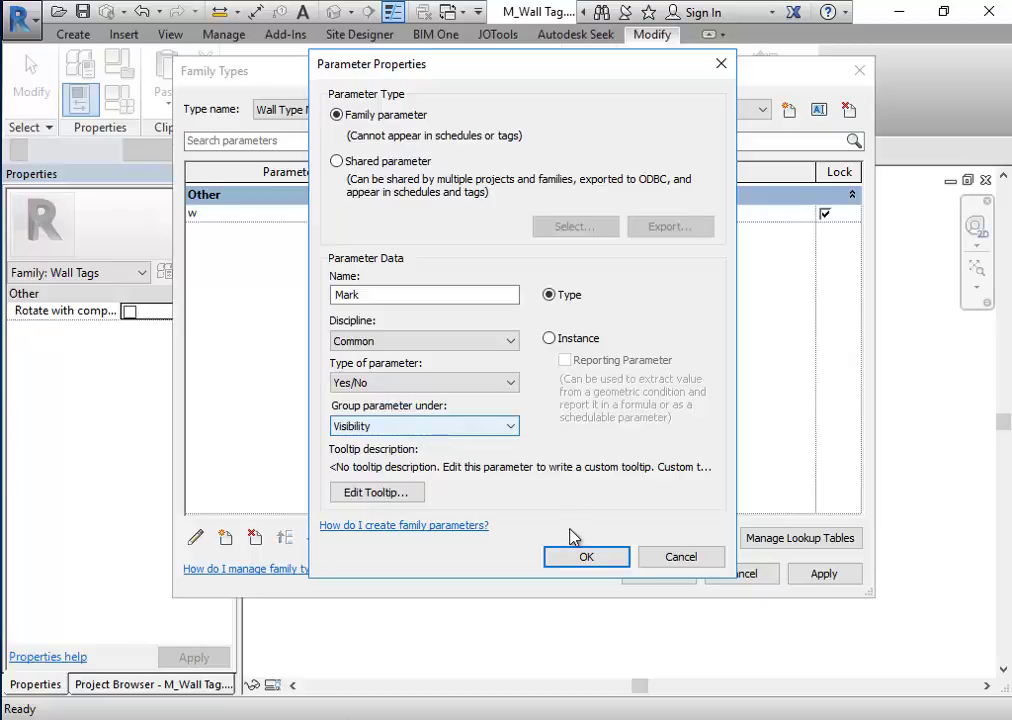
click(586, 558)
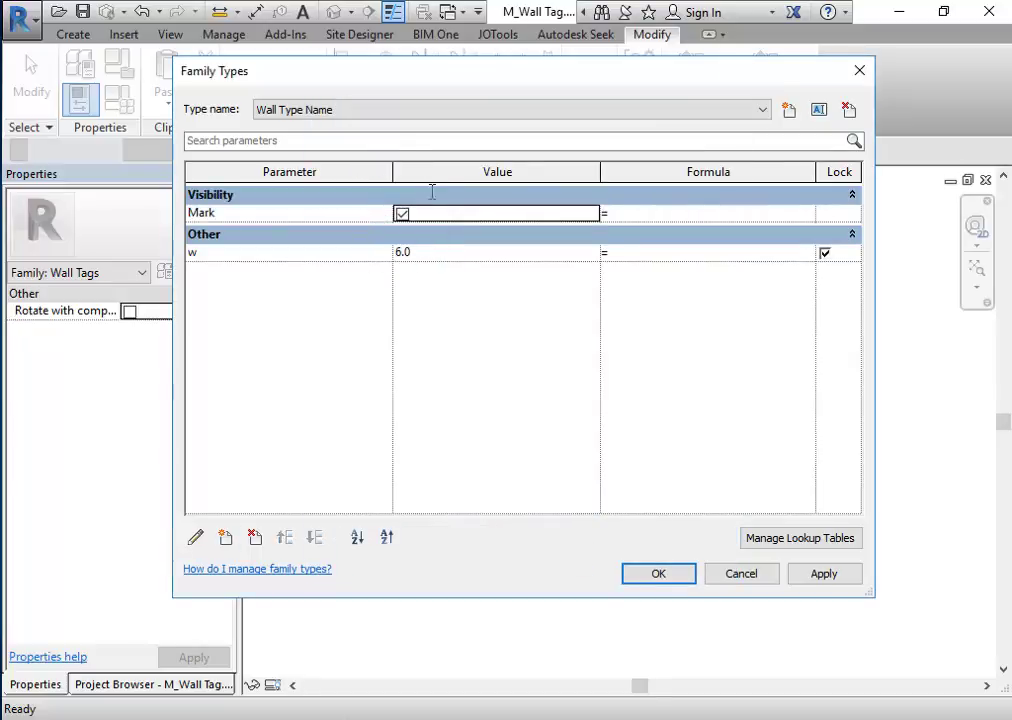
Step: Create the Name parameter as a Yes/No type in the Visibility group
click(380, 118)
click(380, 118)
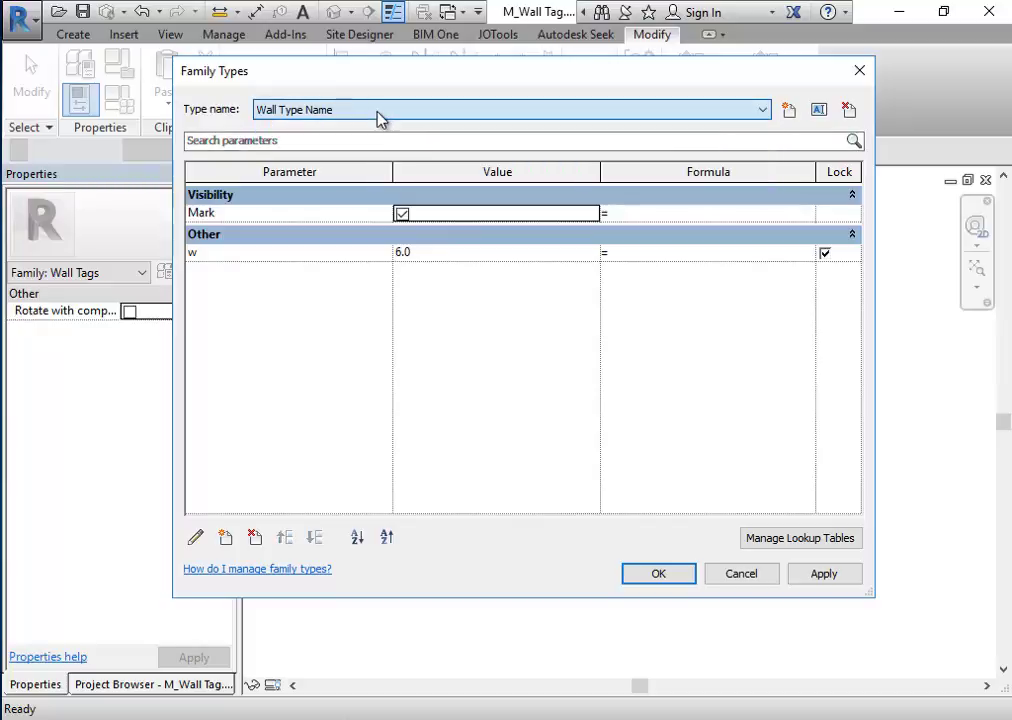
click(225, 537)
text(M)
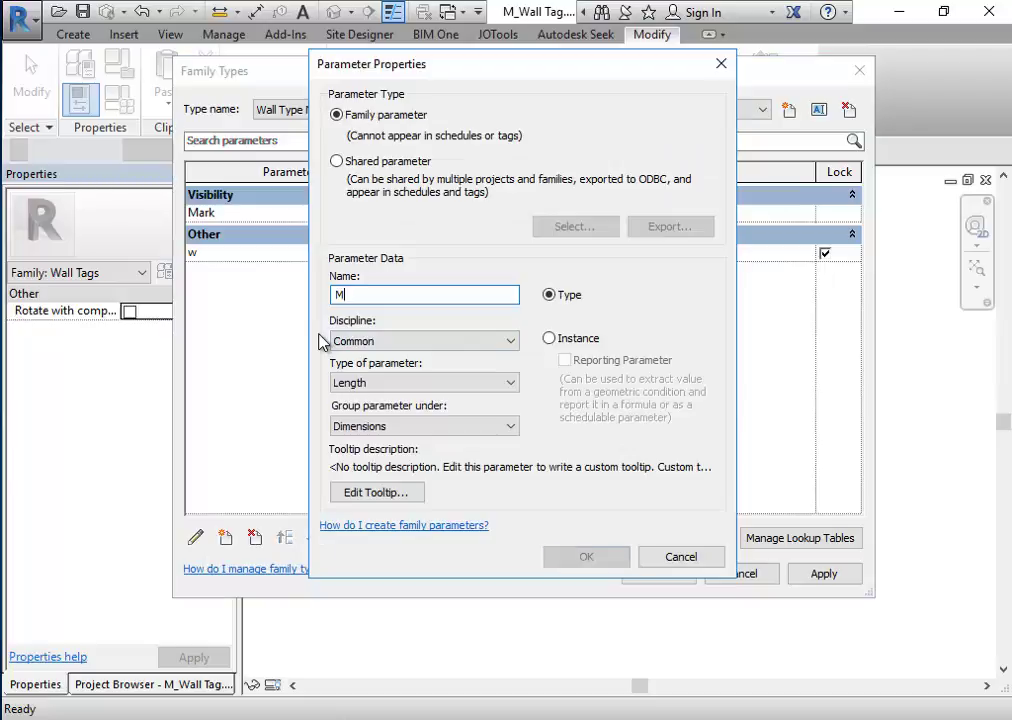
text(a)
key(BackSpace)
text(Name)
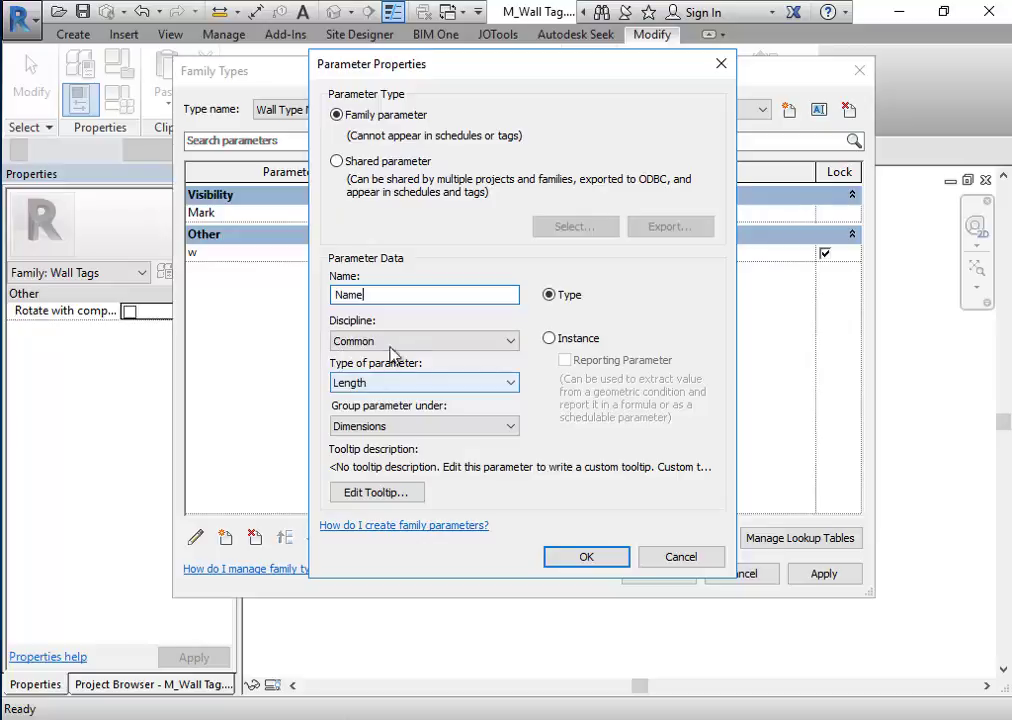
click(410, 384)
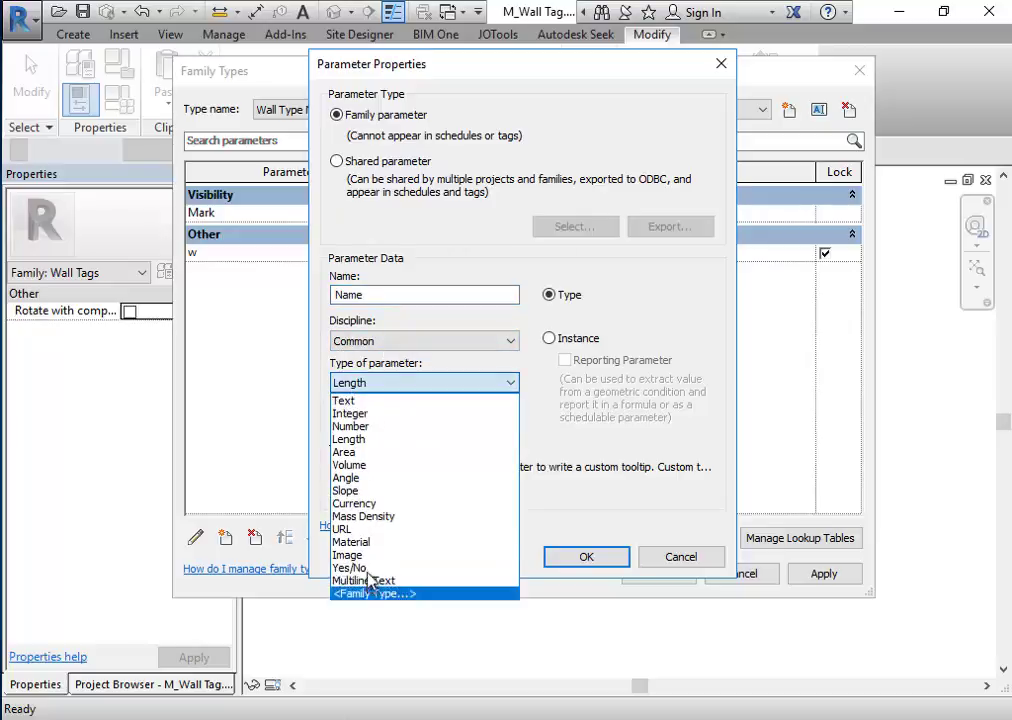
click(365, 567)
click(378, 427)
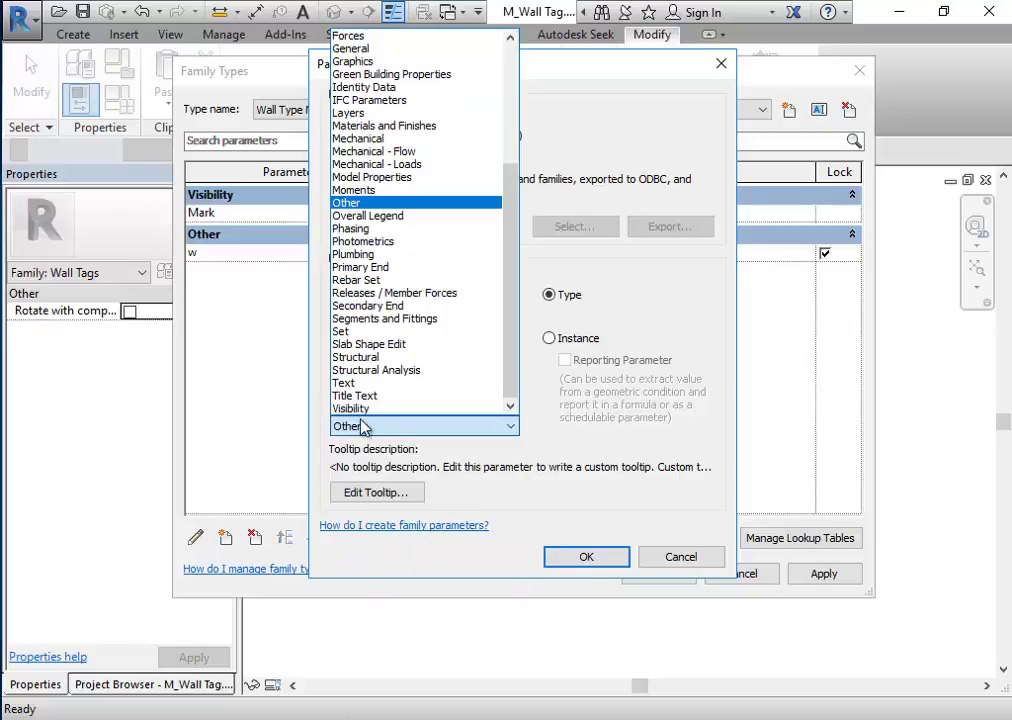
click(352, 408)
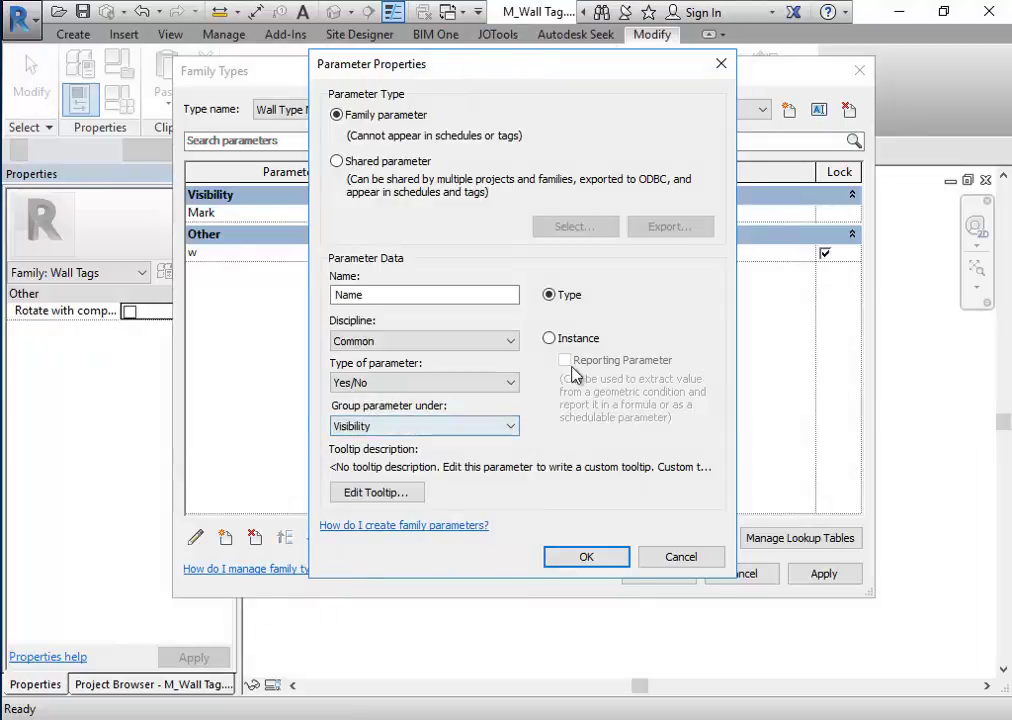
click(584, 557)
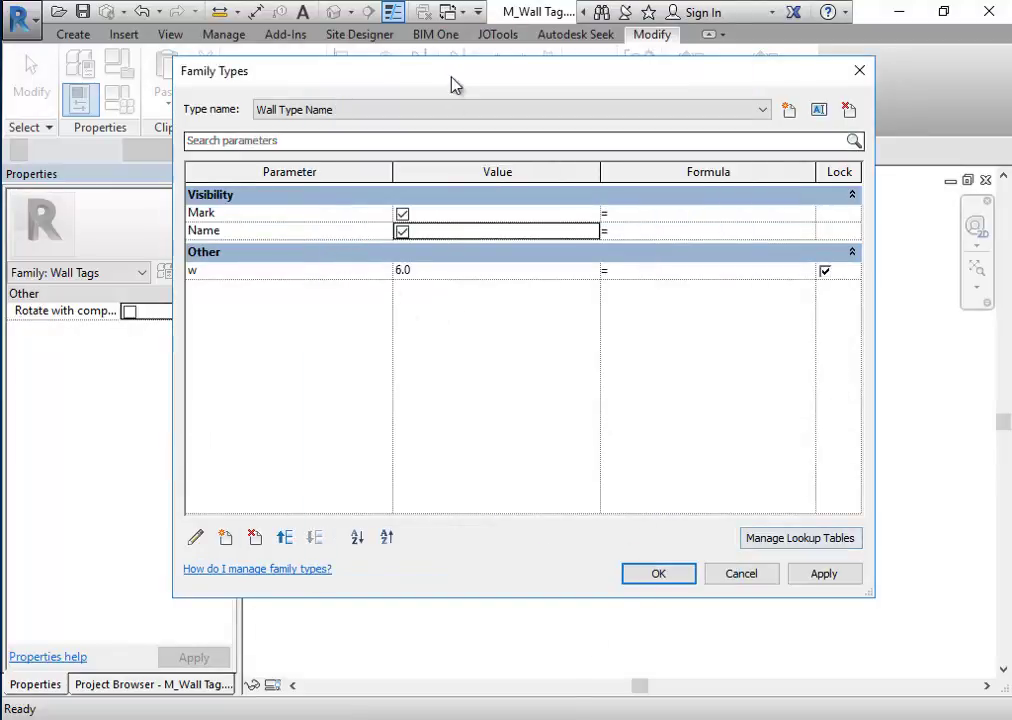
Step: Cycle through the 12mm, 6 mm and 8mm tag types, then uncheck Name for Wall Type Mark
click(443, 110)
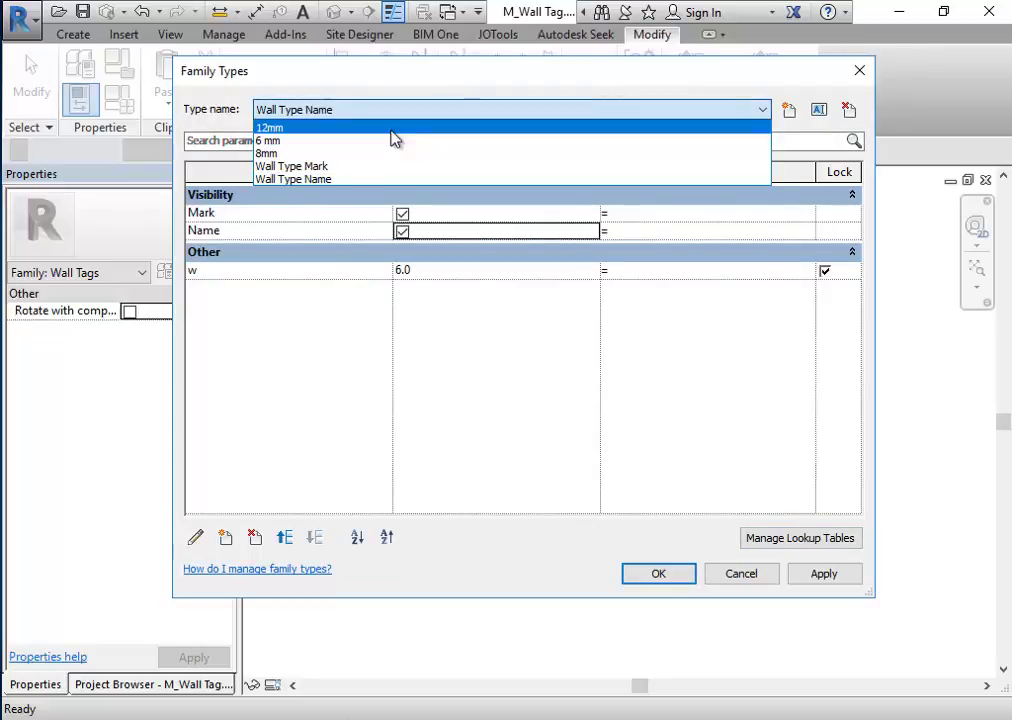
click(391, 129)
click(395, 110)
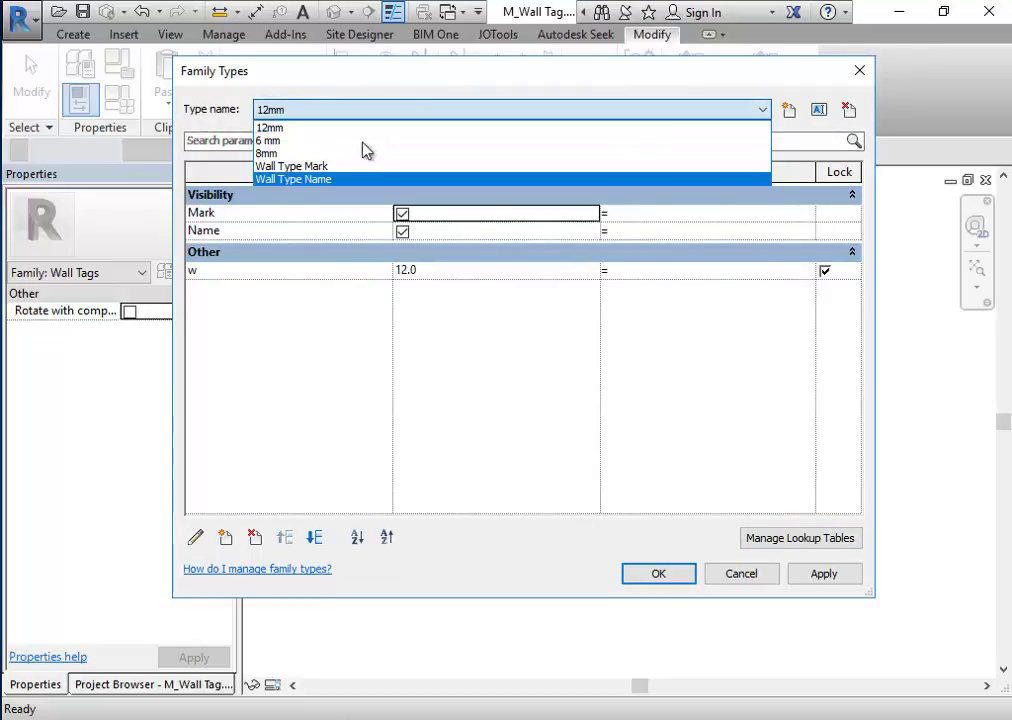
click(363, 140)
click(364, 110)
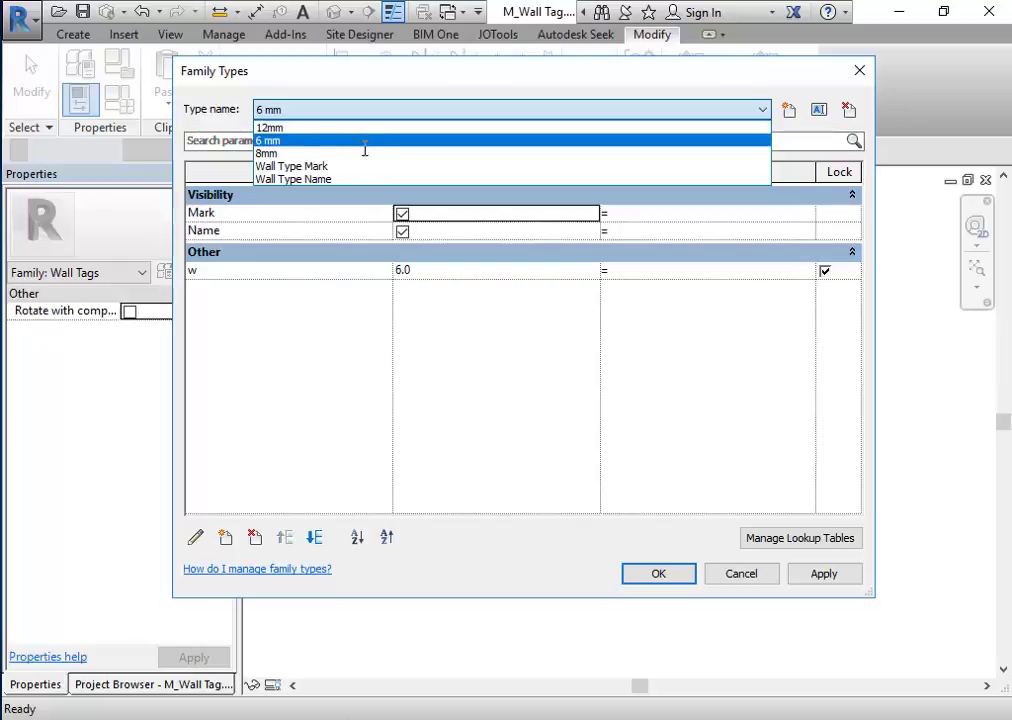
click(363, 153)
click(370, 110)
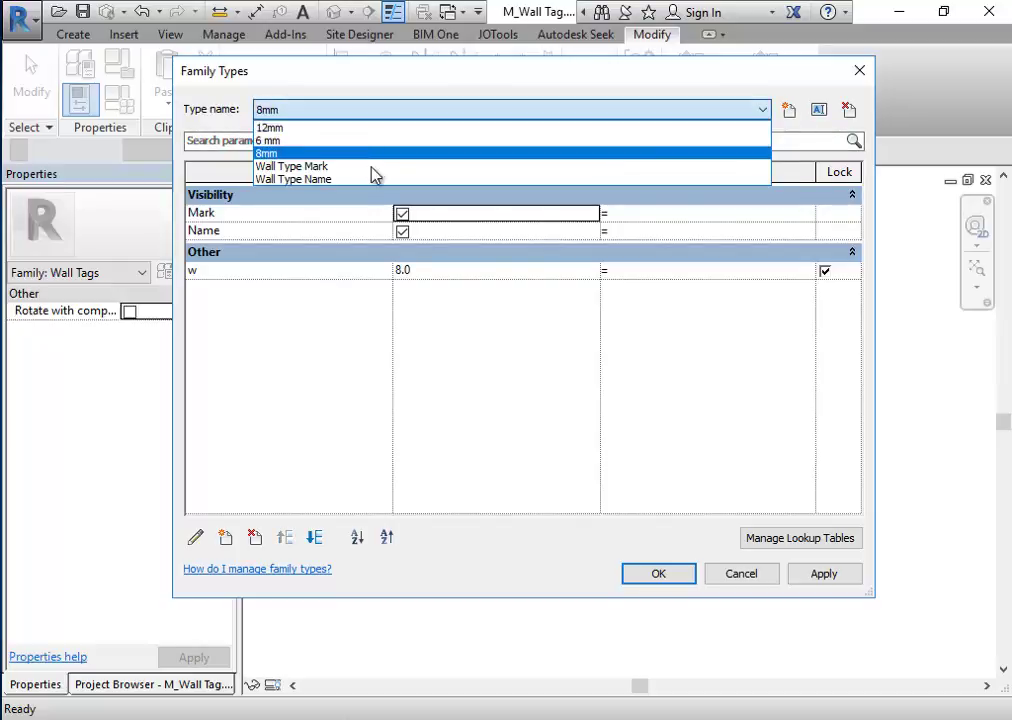
click(375, 153)
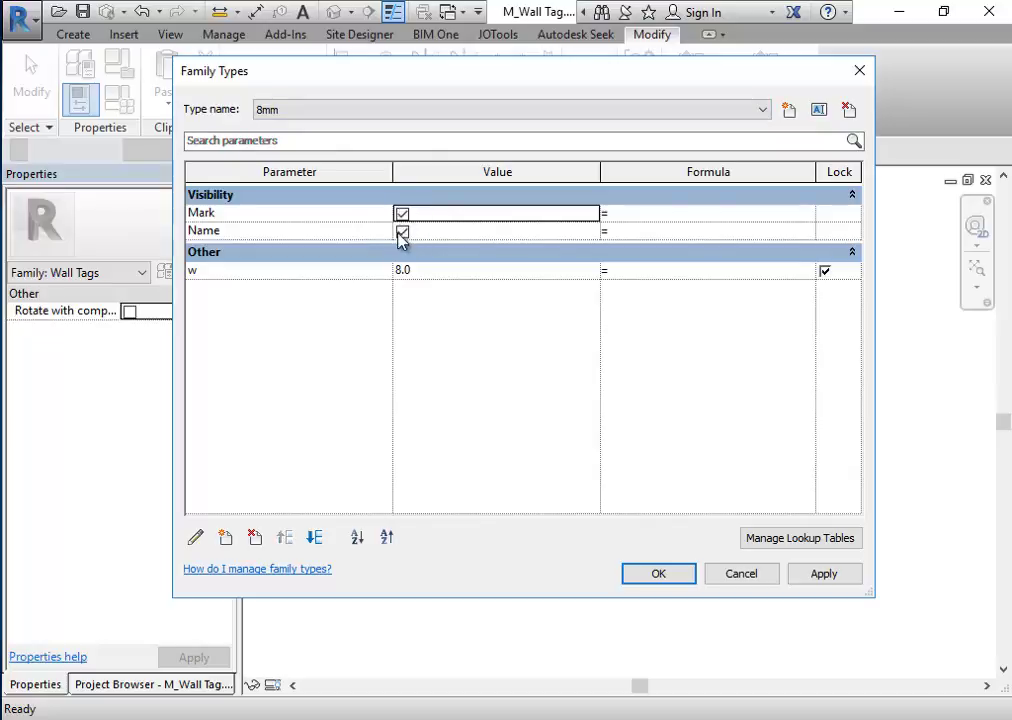
click(402, 113)
click(383, 167)
click(402, 232)
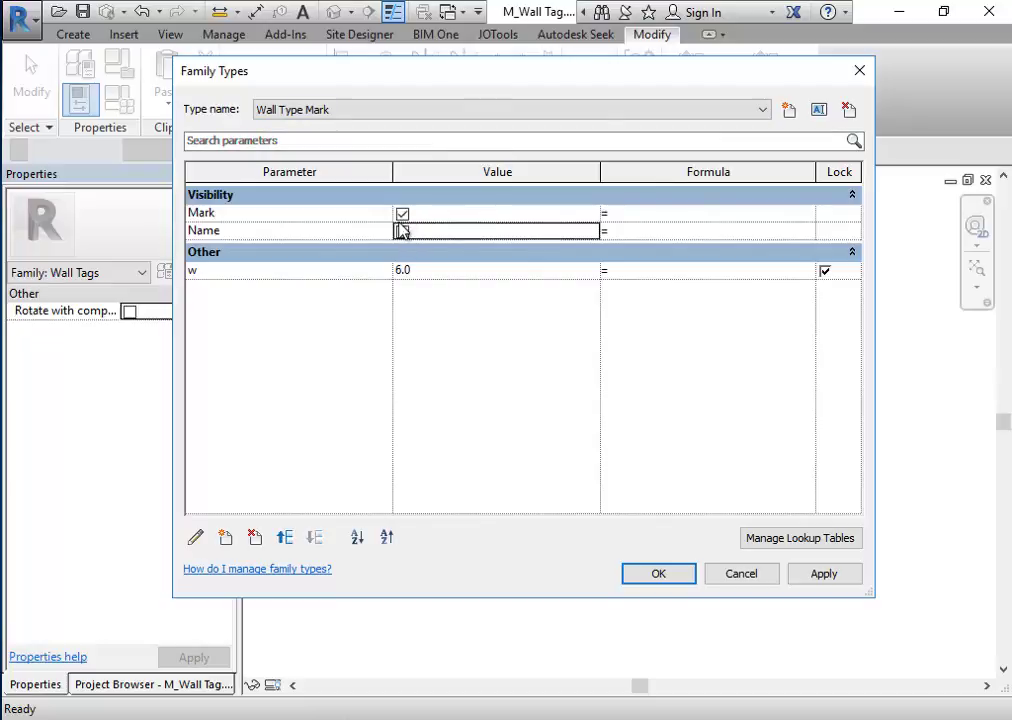
Step: Uncheck Name for the 8mm, 6 mm and 12mm types and apply the type settings
click(395, 112)
click(381, 180)
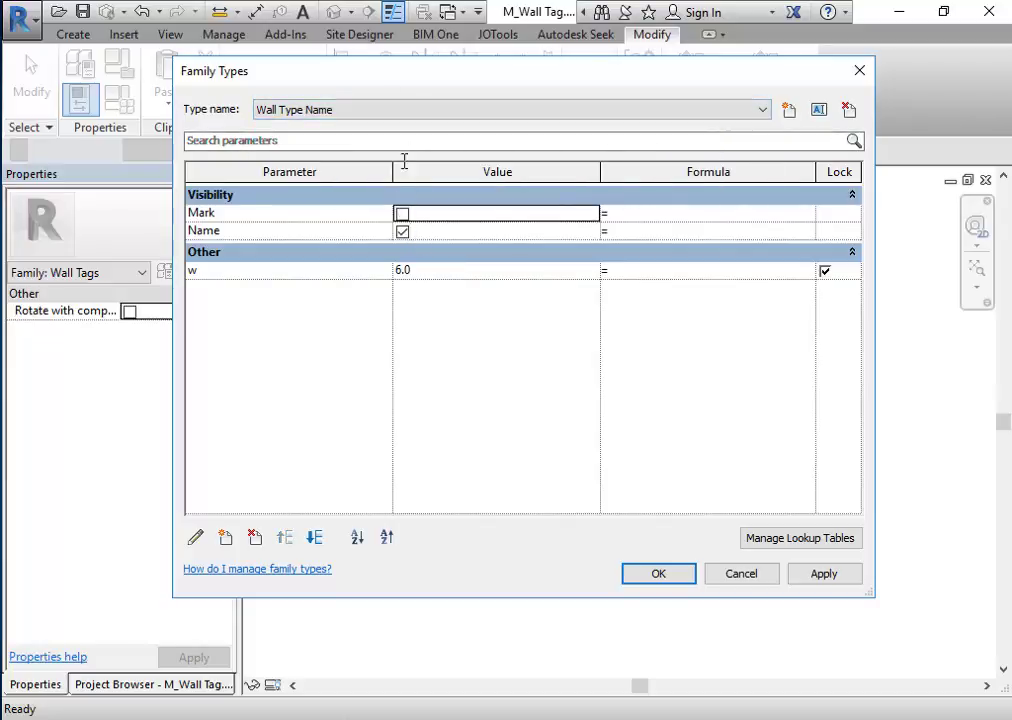
click(395, 112)
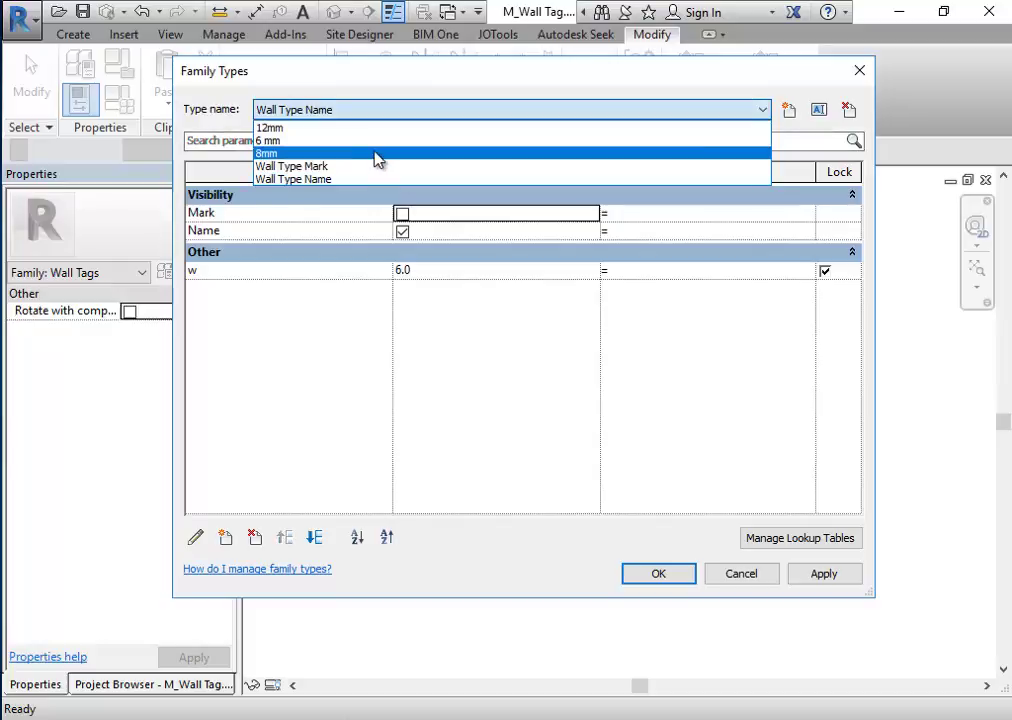
click(378, 154)
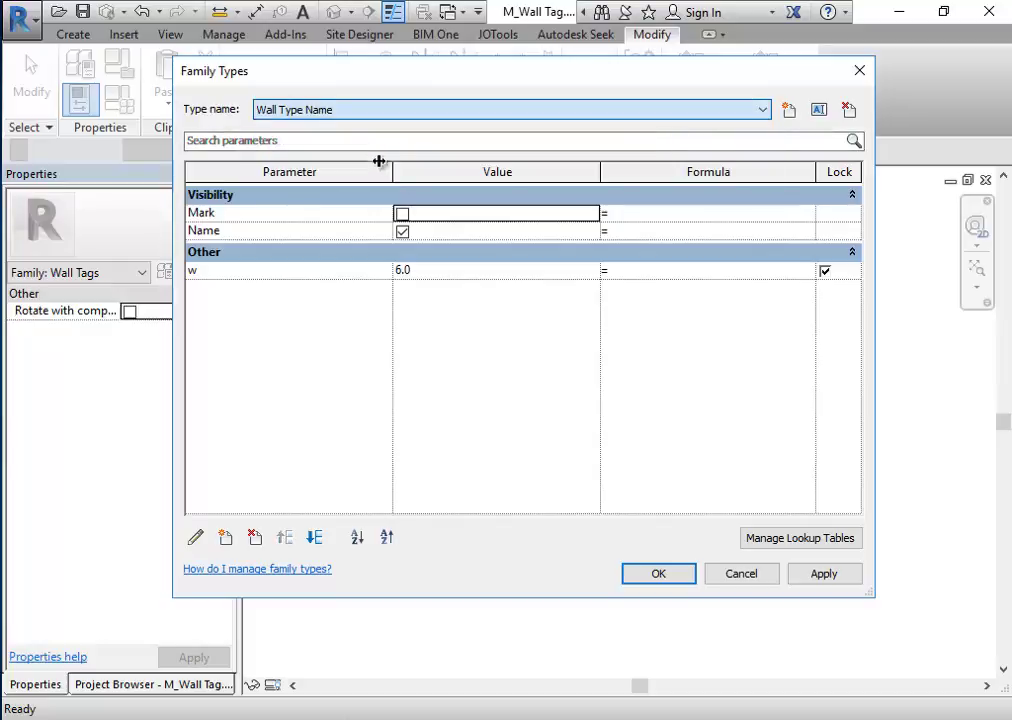
click(402, 231)
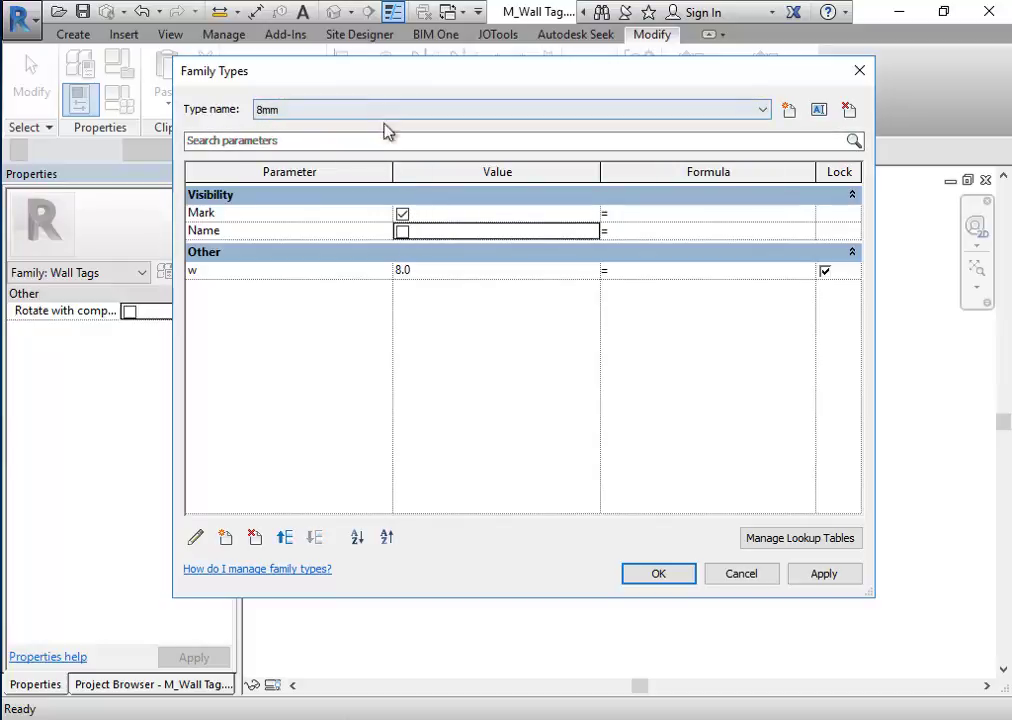
click(386, 112)
click(384, 141)
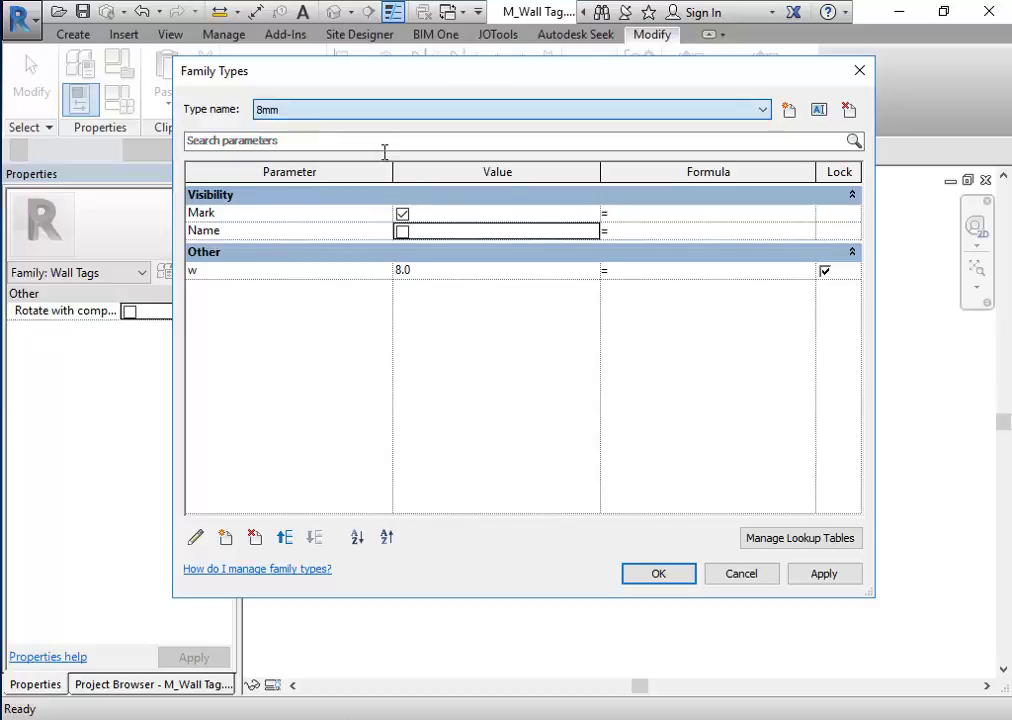
click(402, 231)
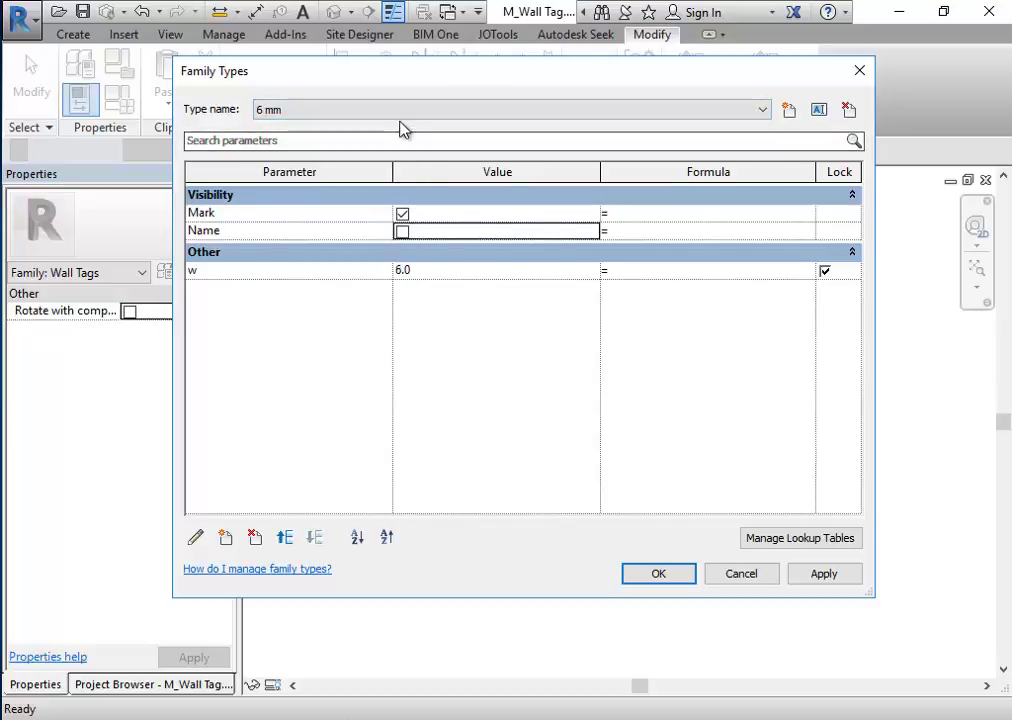
click(400, 112)
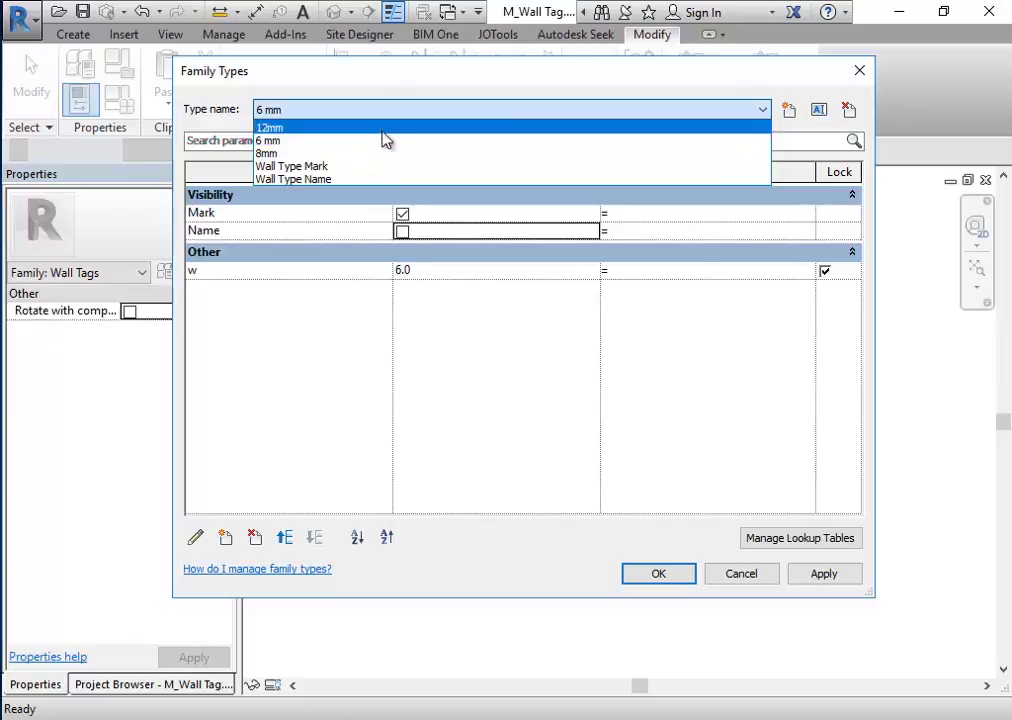
click(386, 126)
click(403, 232)
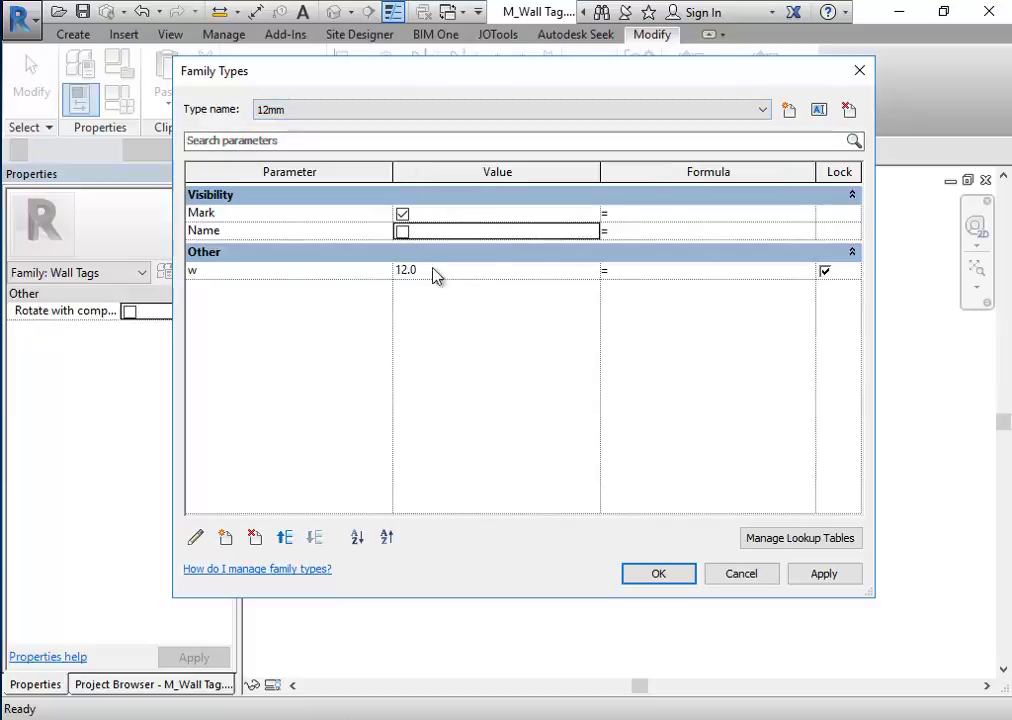
click(653, 578)
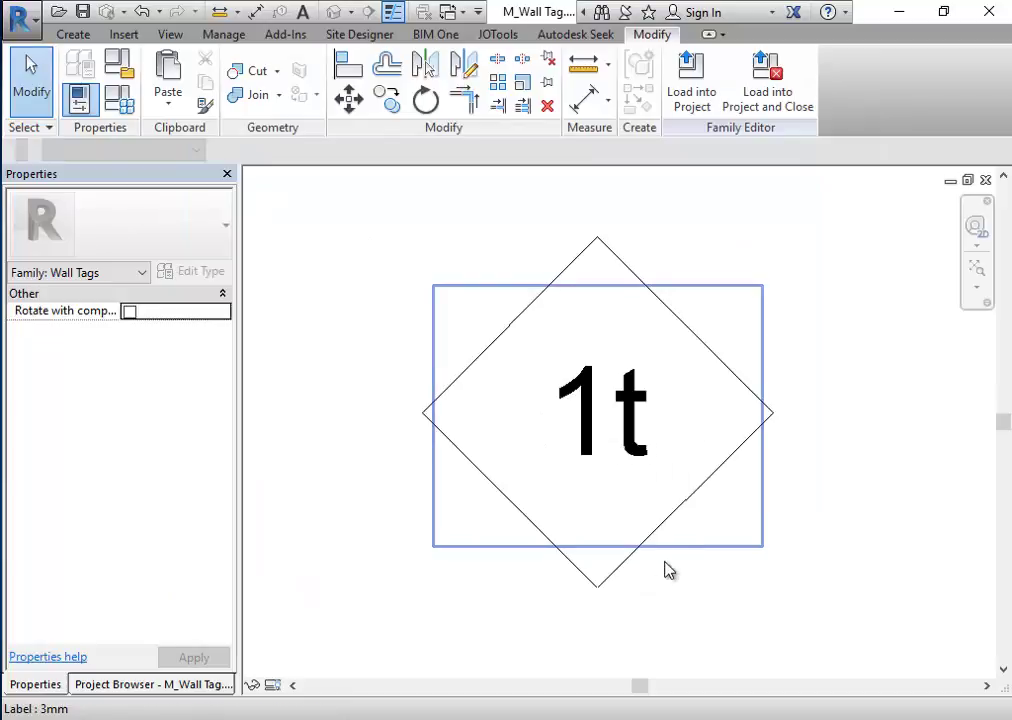
Step: Check that the 1t label uses Type Mark and copy it above the diamond
click(608, 476)
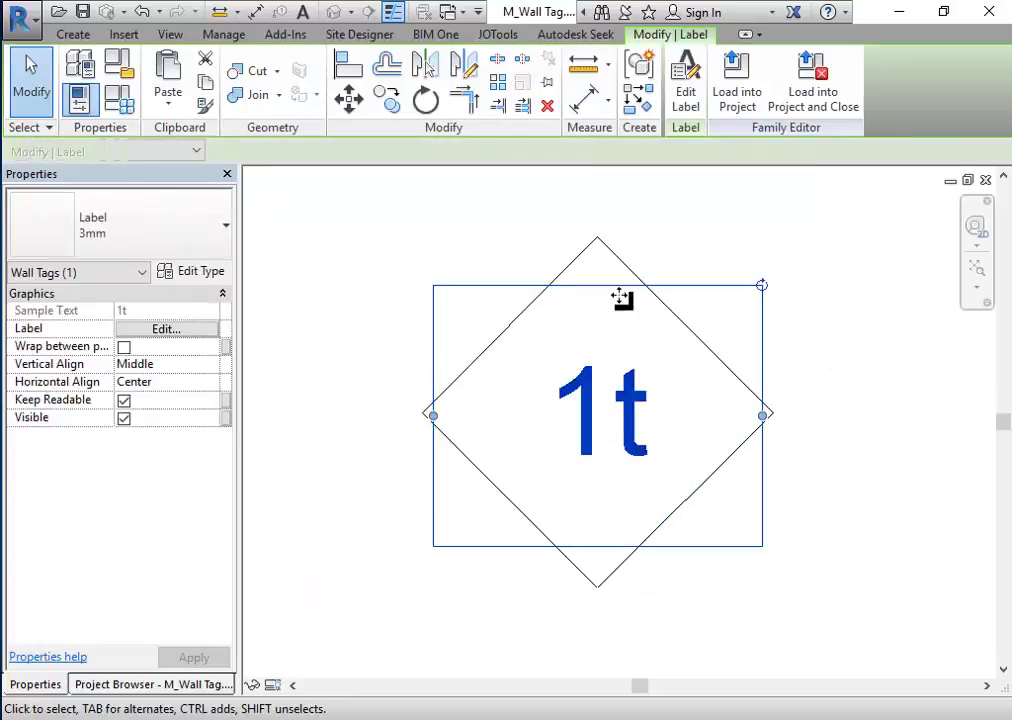
click(685, 80)
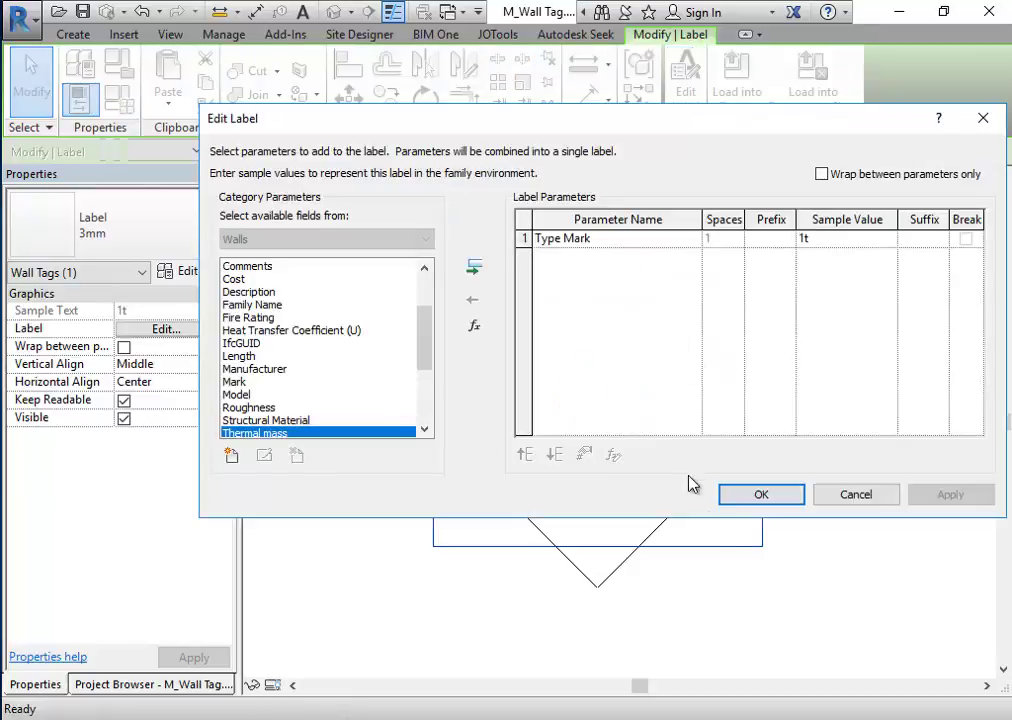
click(760, 492)
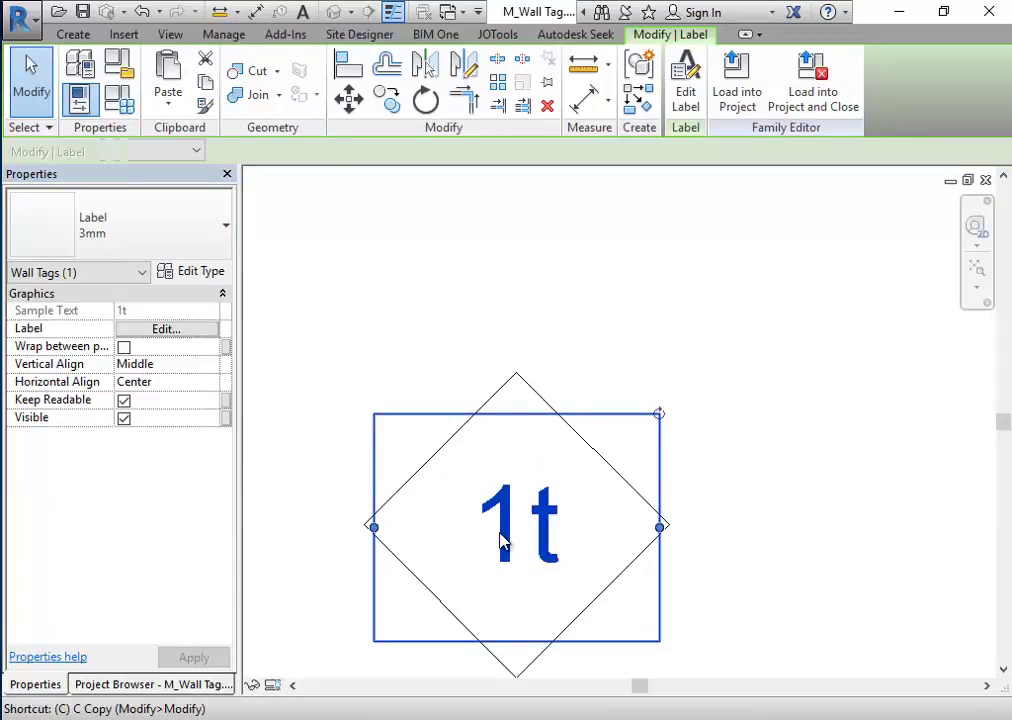
key(r)
key(o)
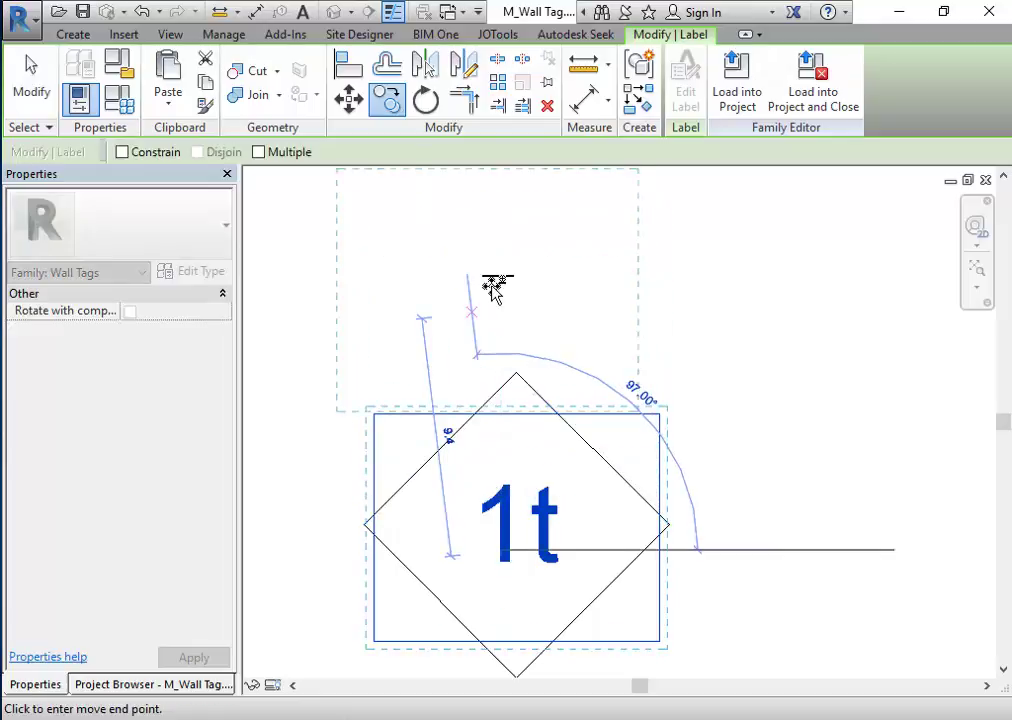
click(497, 287)
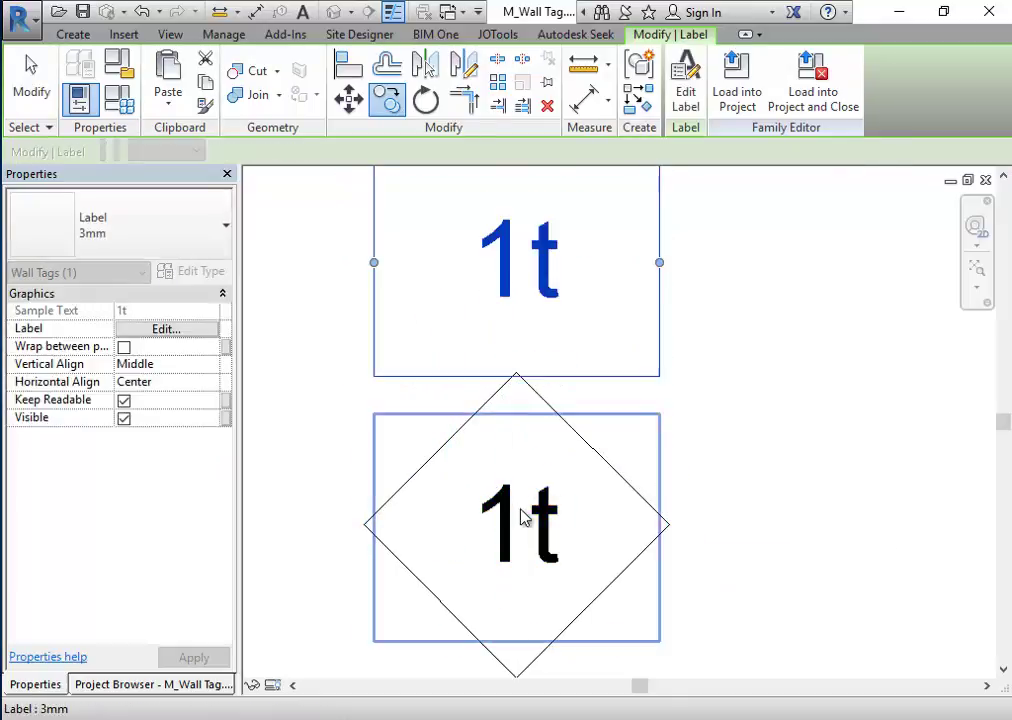
Step: Delete the extra 1t label copy above the diamond
click(524, 515)
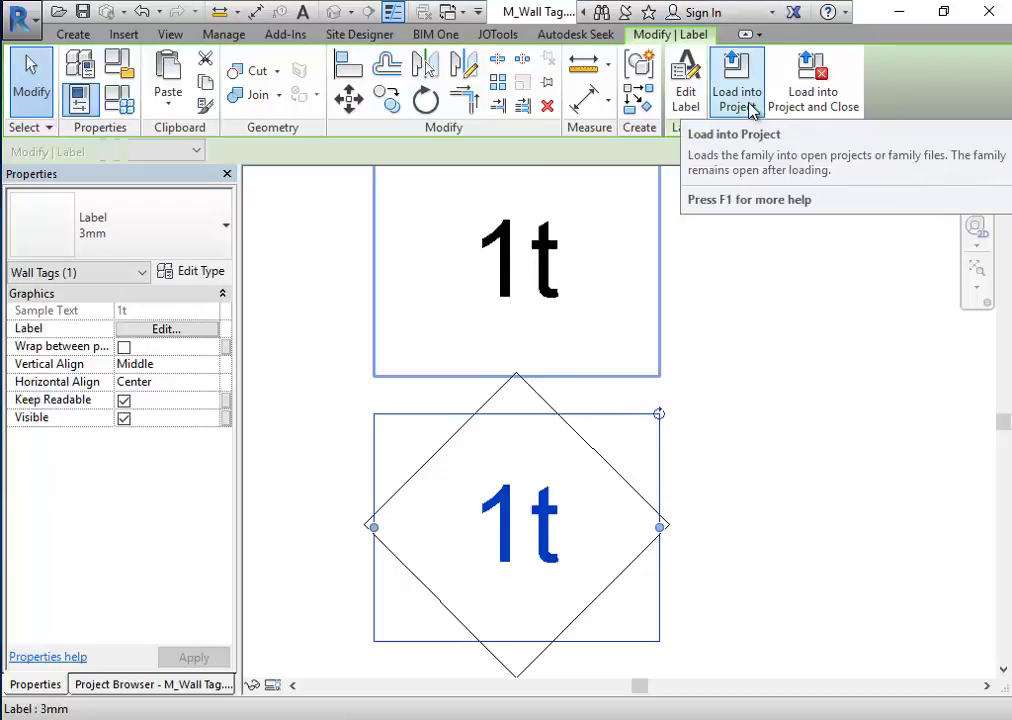
click(594, 298)
click(551, 294)
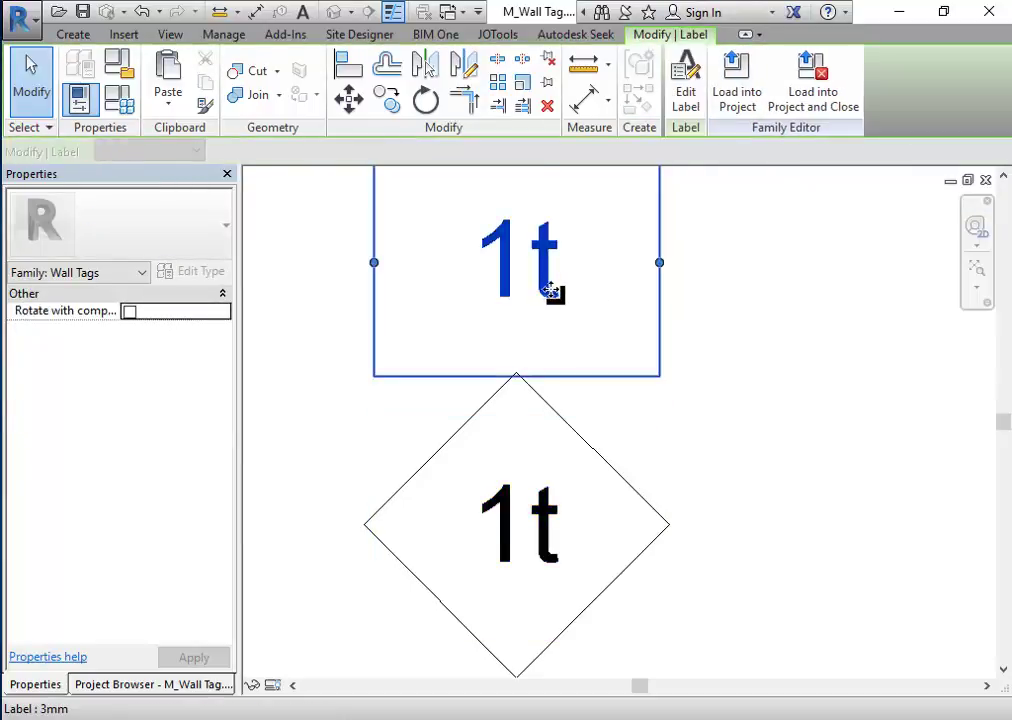
key(Delete)
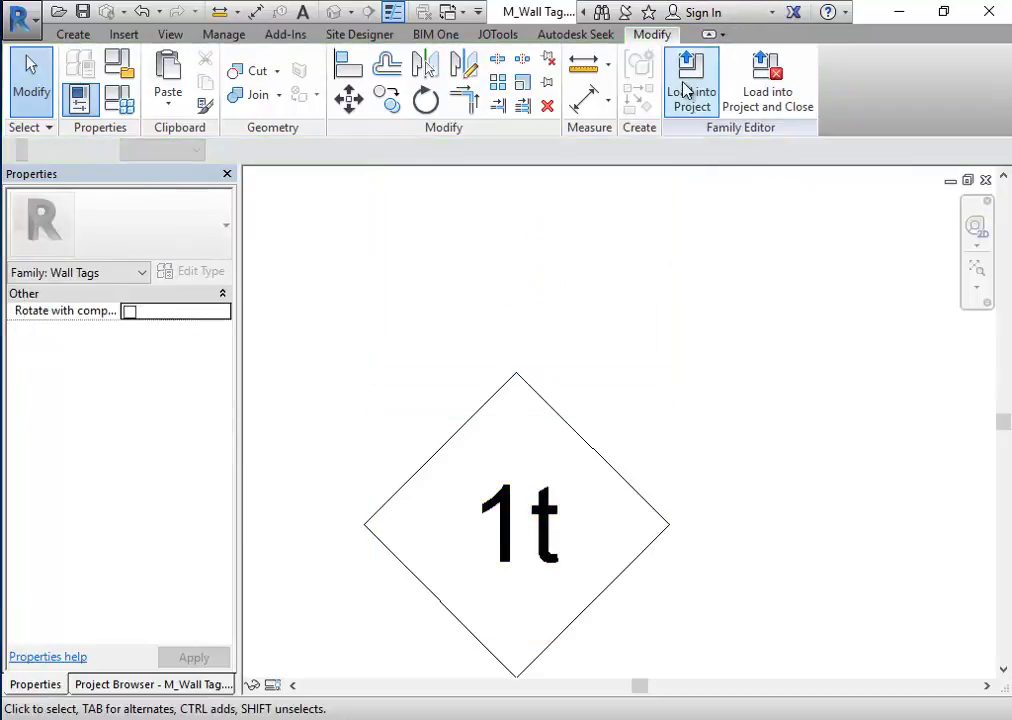
Step: Load M_Wall Tag into the project, overwriting the existing family, and zoom into the NPT +0.00 plan
click(690, 88)
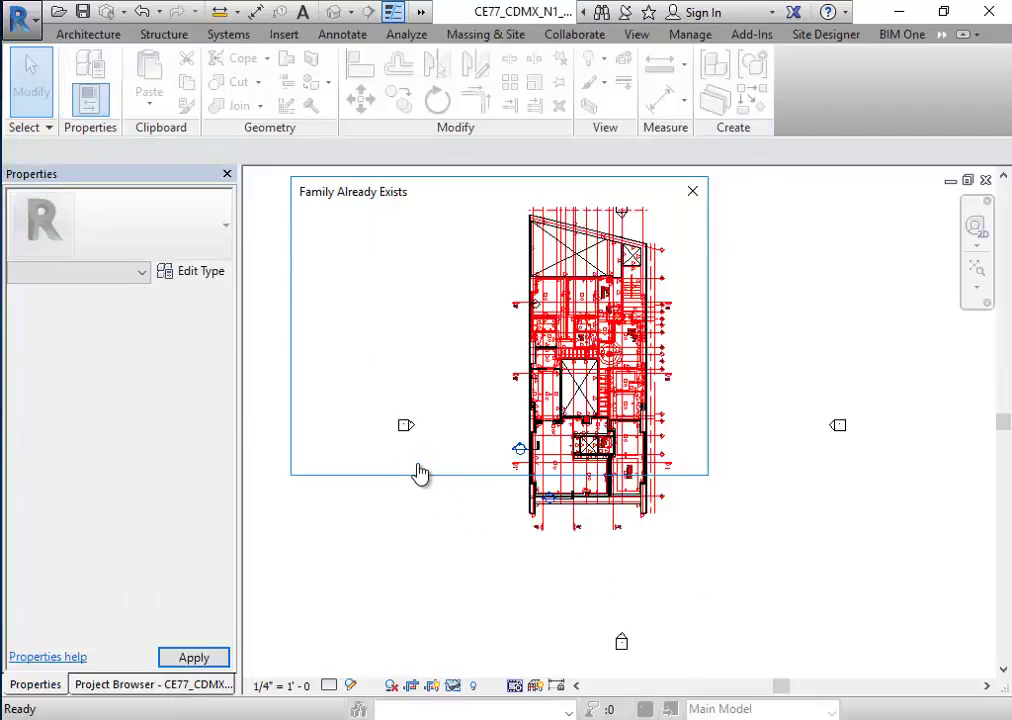
click(413, 355)
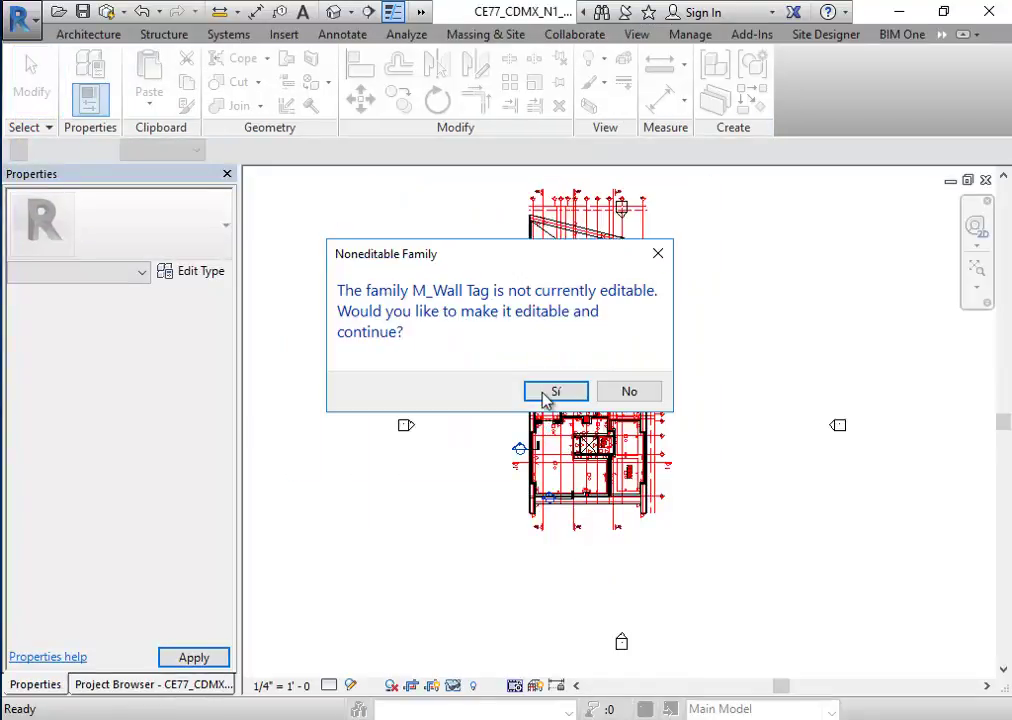
click(556, 391)
scroll(530, 398, up, 2)
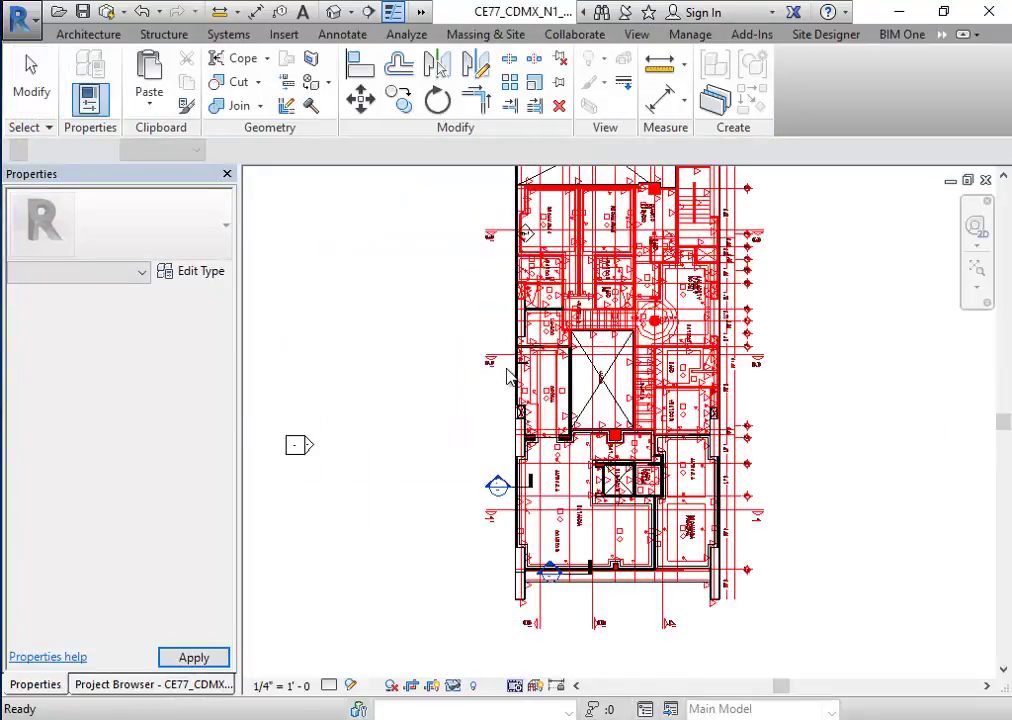
scroll(530, 398, up, 2)
scroll(530, 397, up, 2)
scroll(528, 410, up, 2)
scroll(522, 440, up, 1)
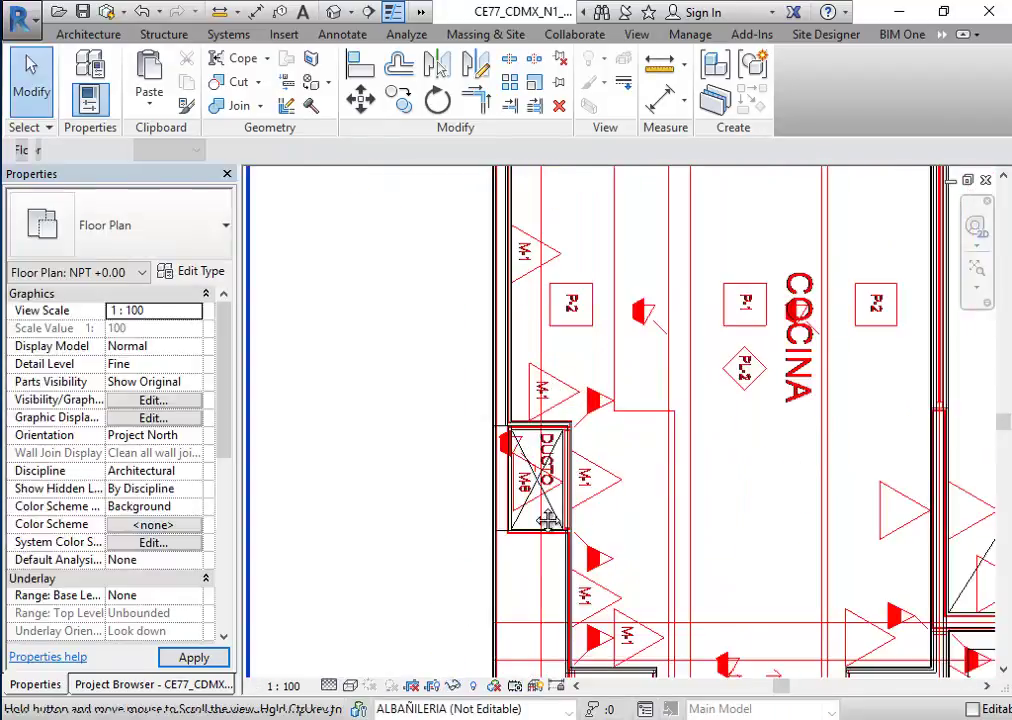
scroll(518, 470, up, 1)
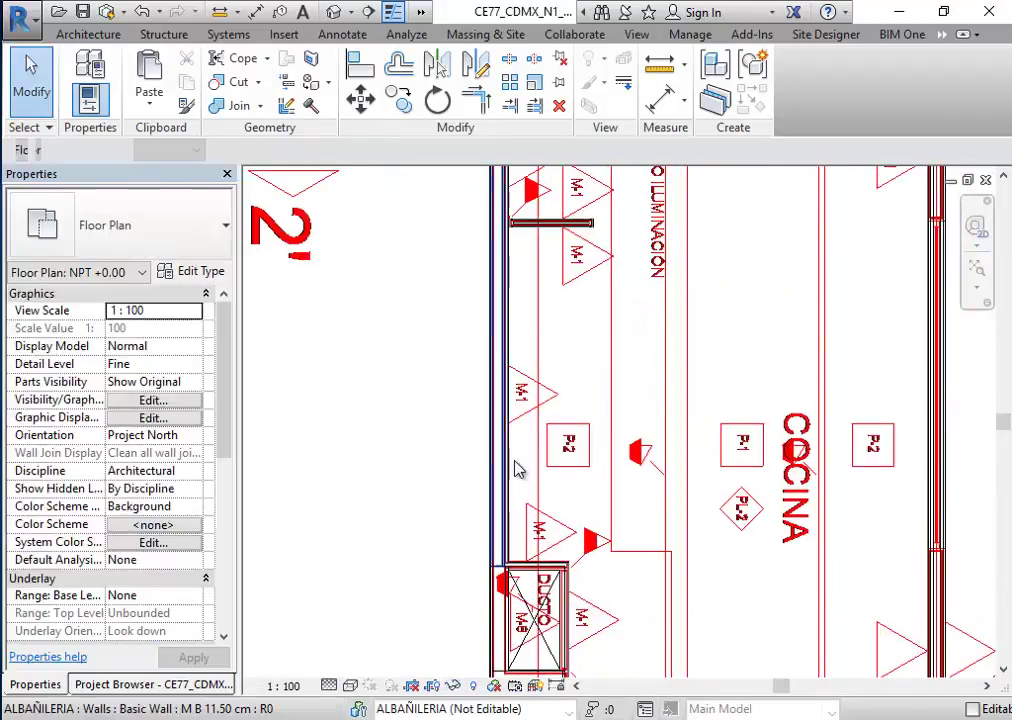
Step: Tag a wall by category, skip the floor tag, and open the m-1 tag's family
click(345, 34)
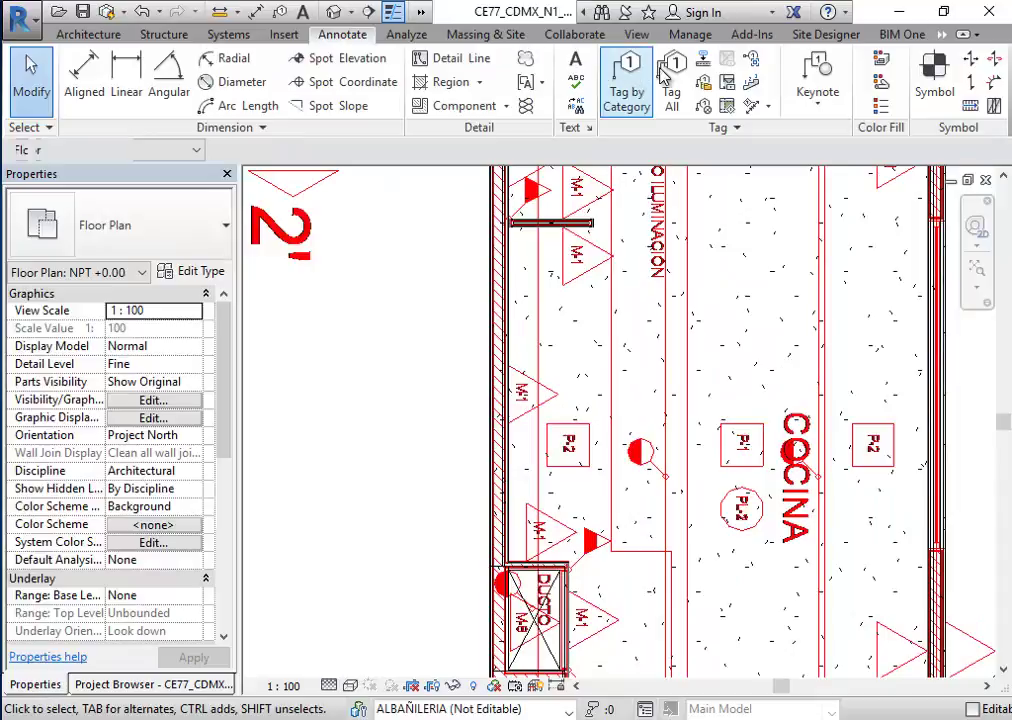
click(627, 98)
text(m-1)
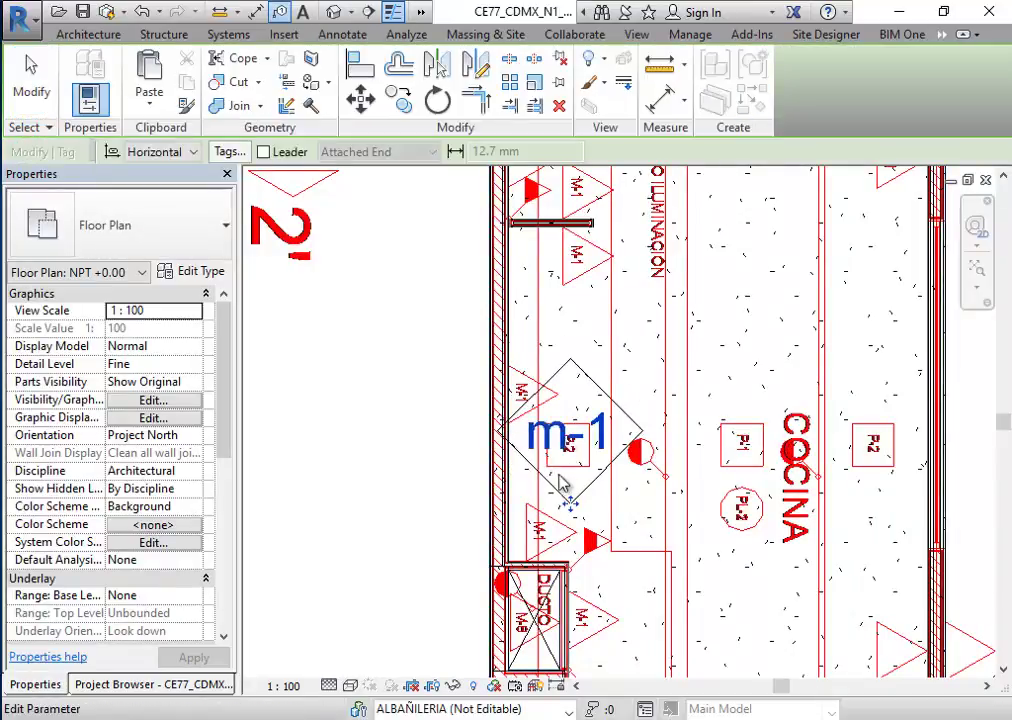
click(546, 455)
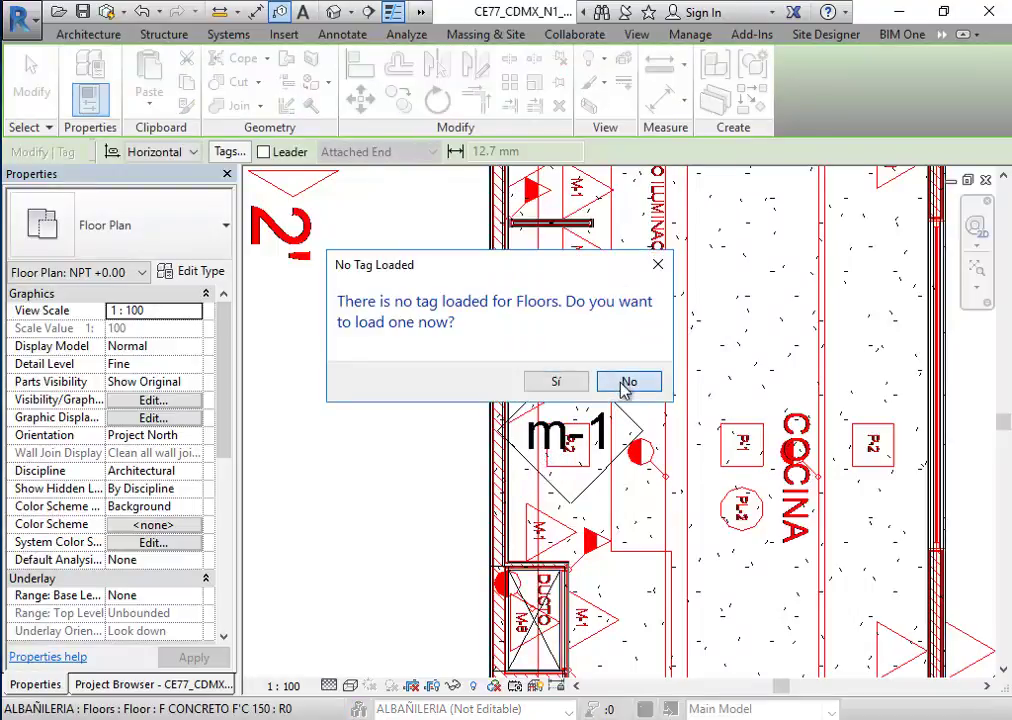
click(626, 383)
click(537, 476)
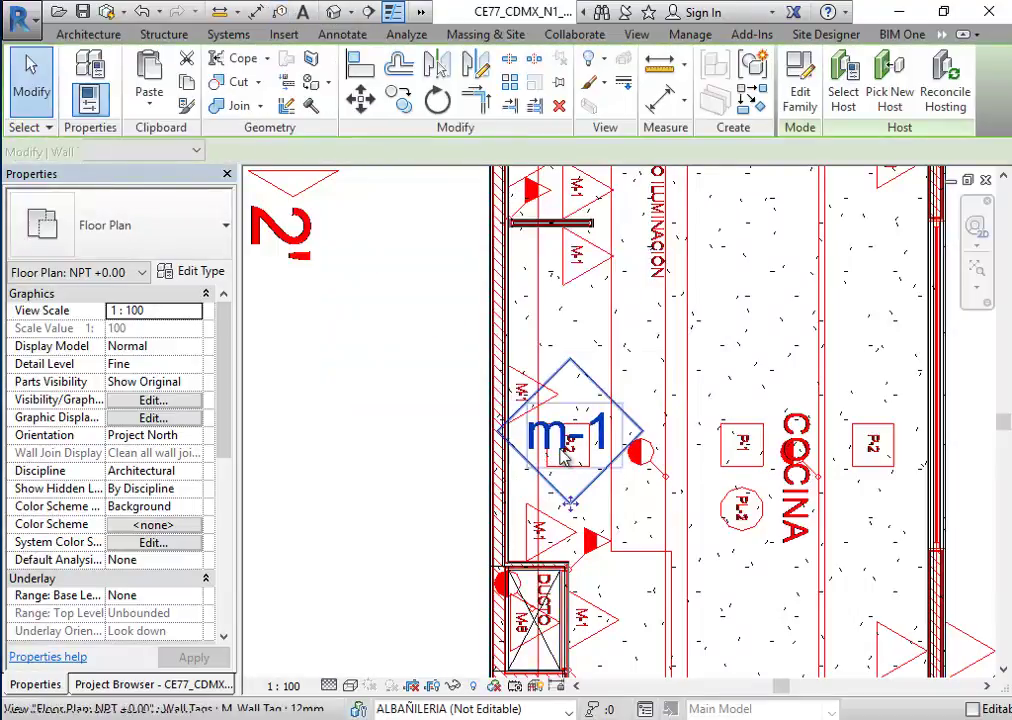
click(800, 95)
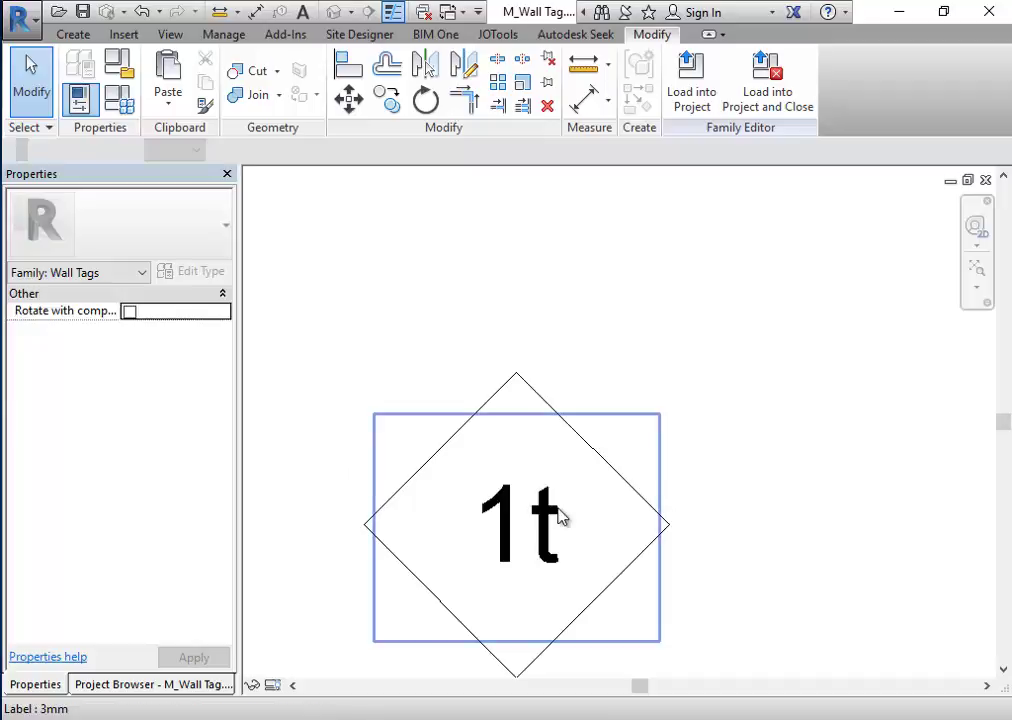
Step: Copy the 1t label to a spot above the diamond
click(517, 530)
key(c)
key(o)
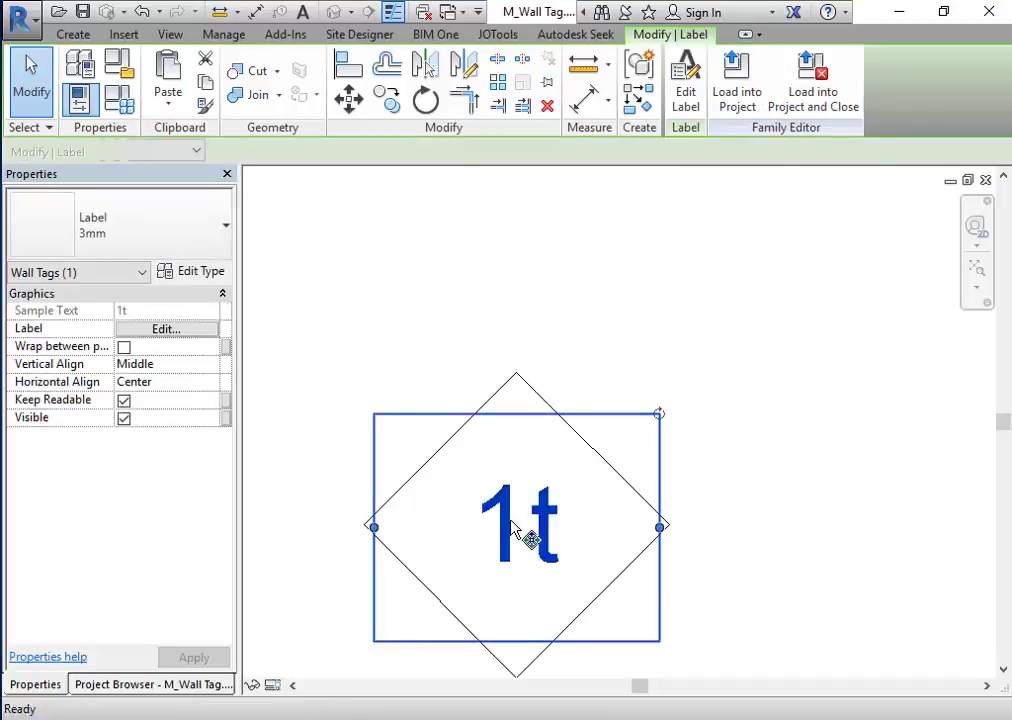
click(520, 540)
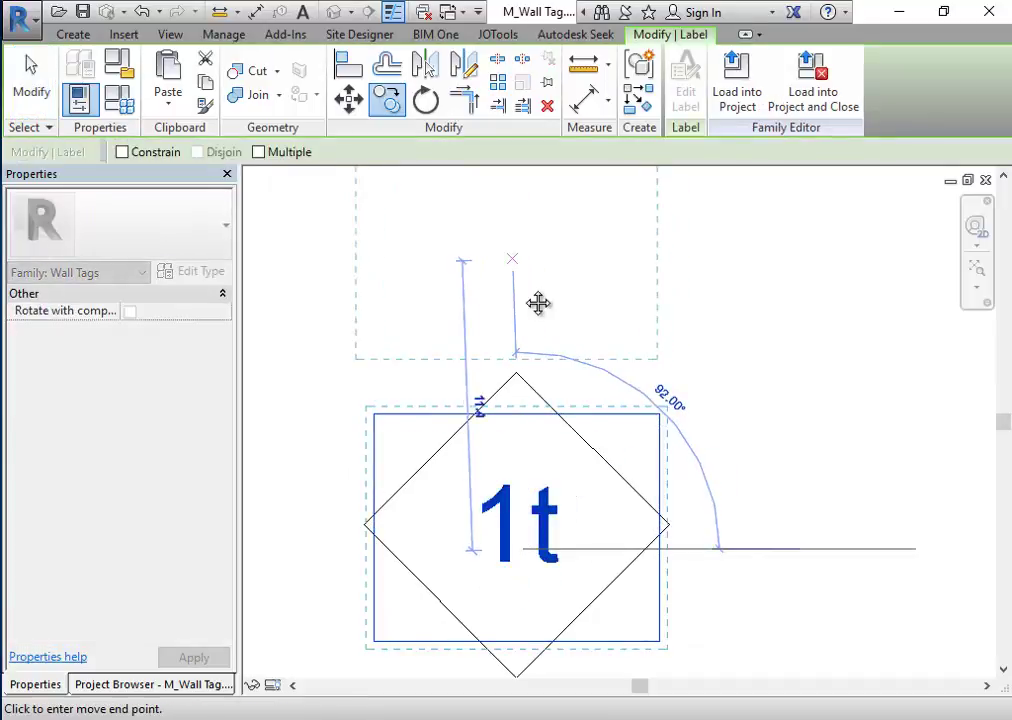
middle_drag(538, 303, 508, 370)
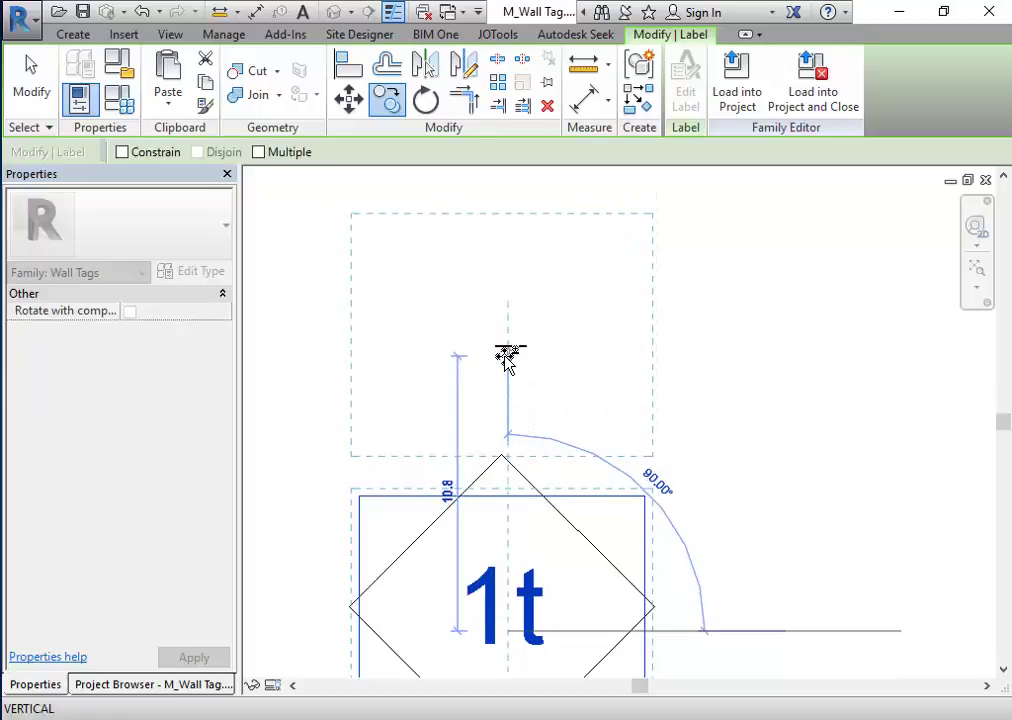
click(505, 358)
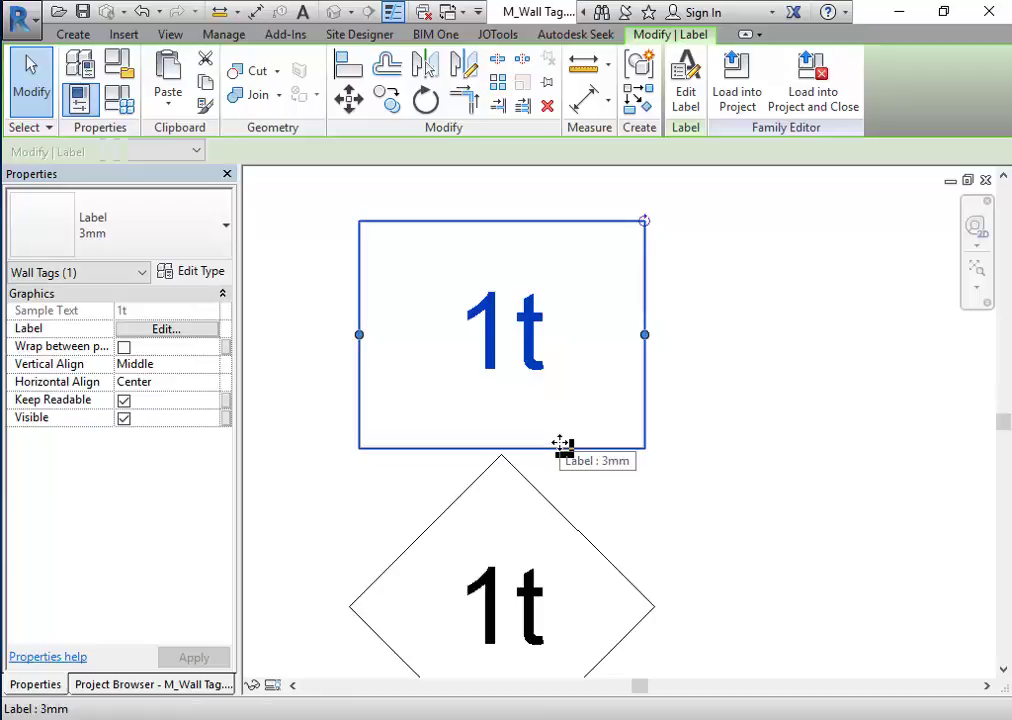
Step: Change the copied label's parameter from Type Mark to Mark
scroll(540, 210, up, 1)
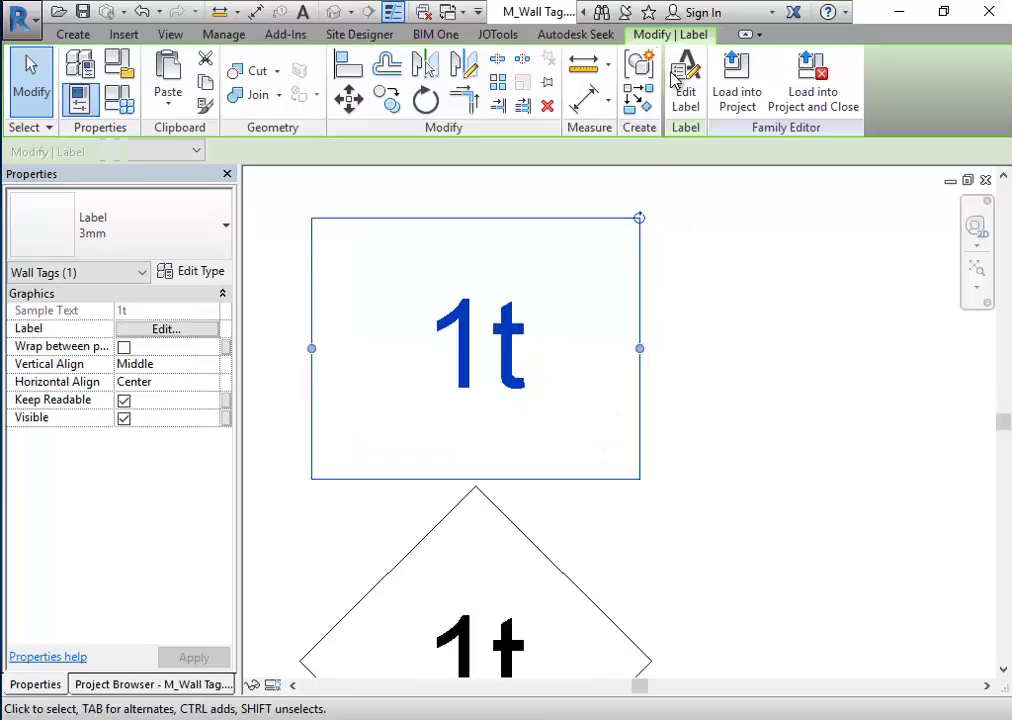
click(665, 133)
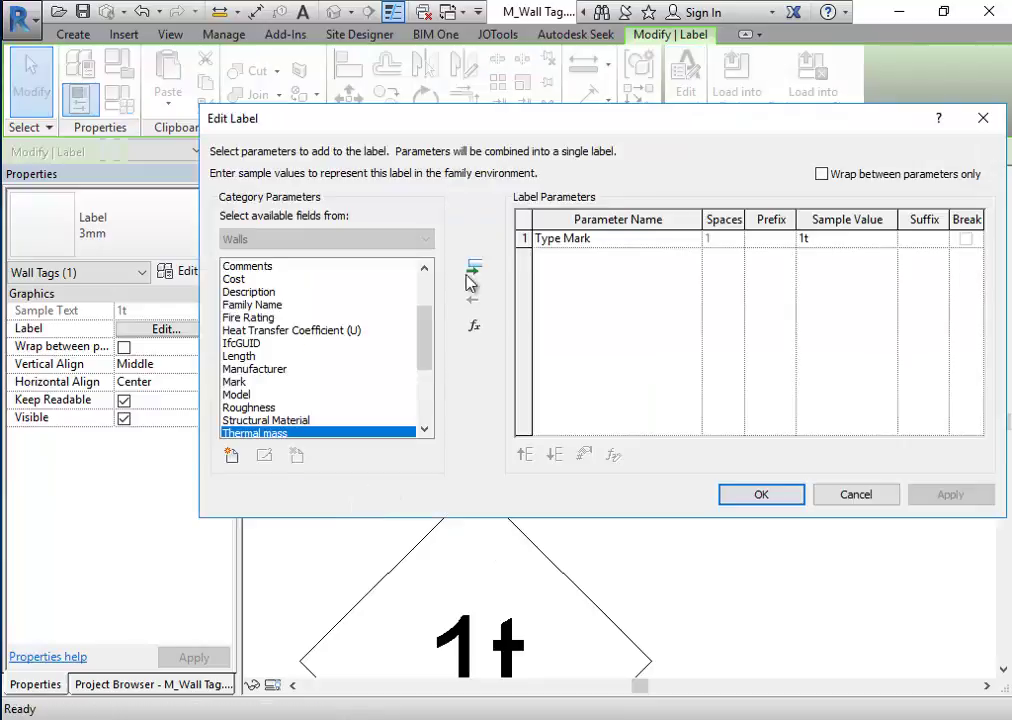
click(550, 242)
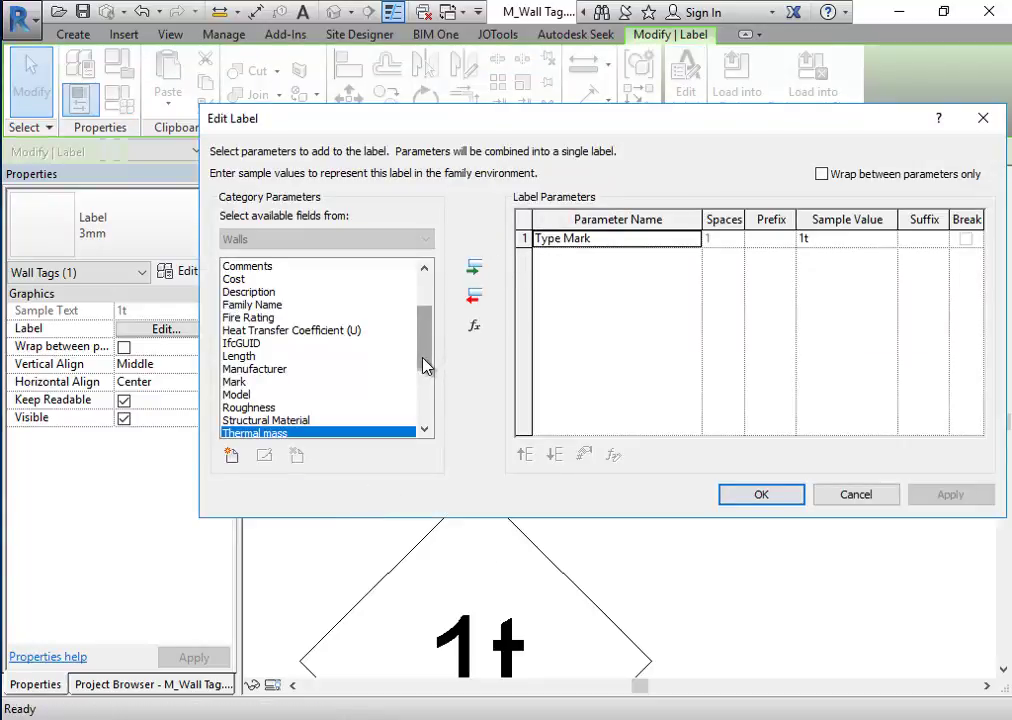
drag(424, 367, 419, 436)
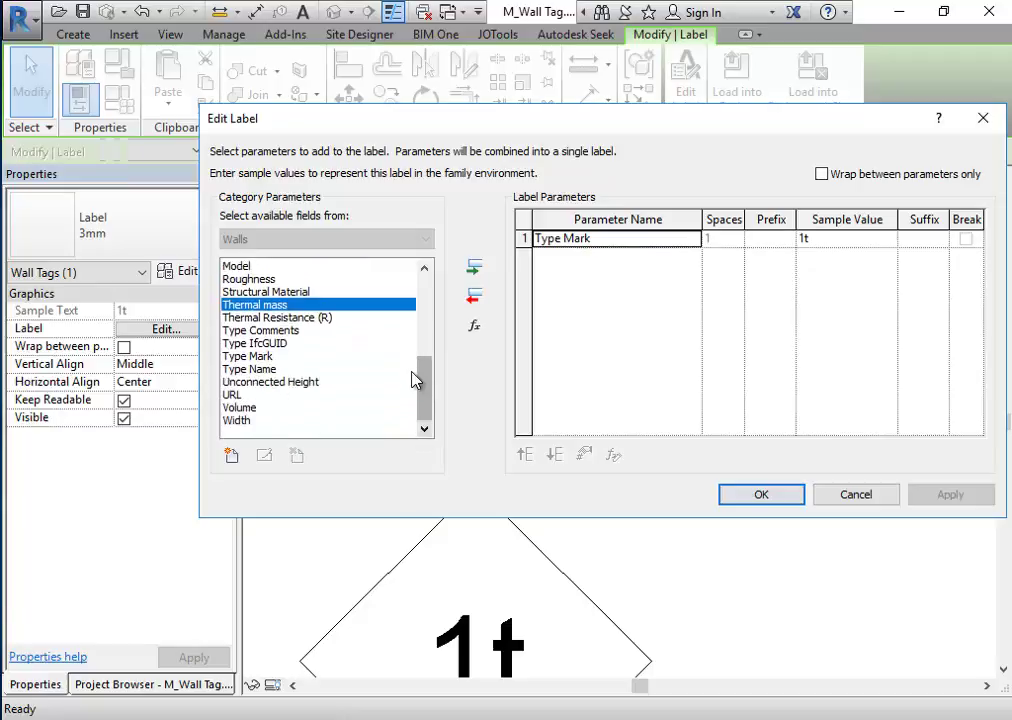
scroll(436, 303, up, 2)
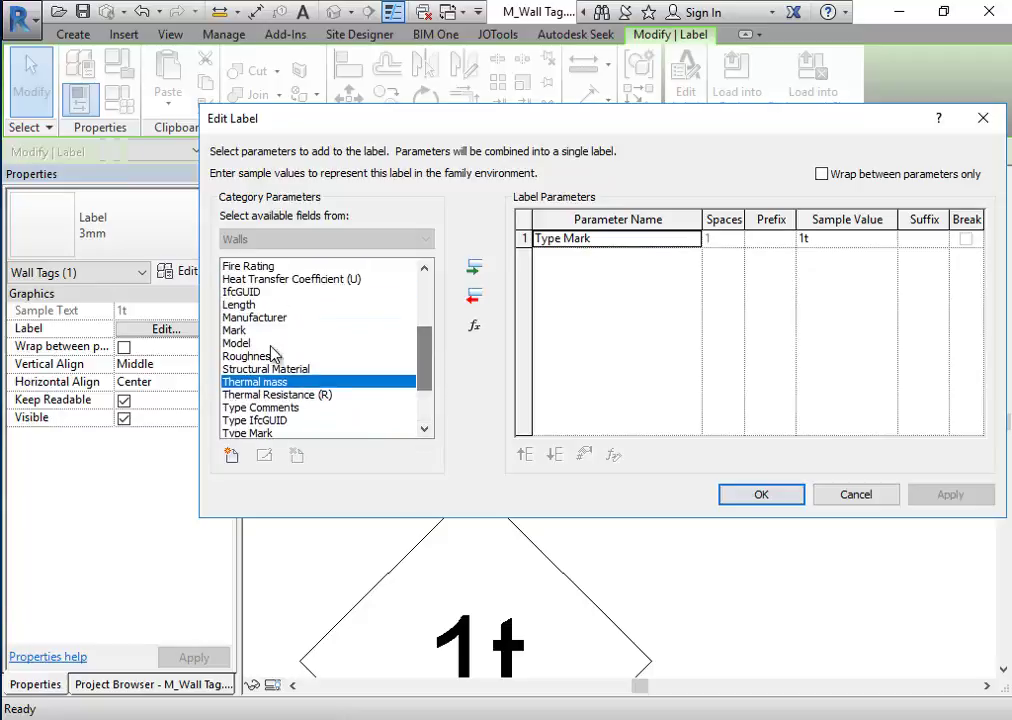
click(236, 330)
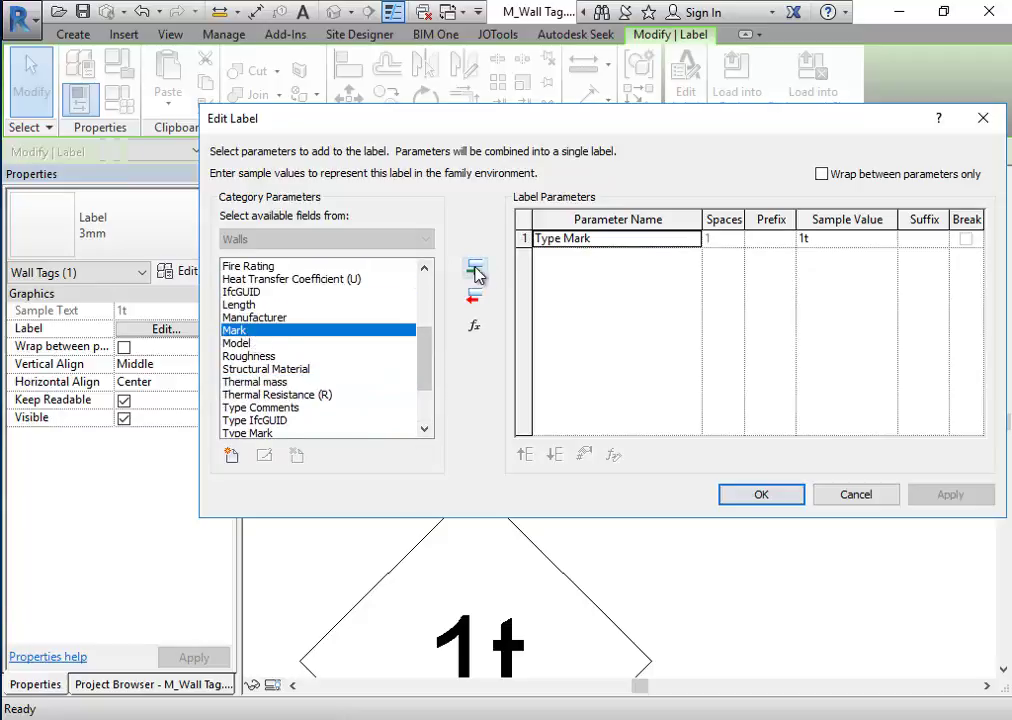
click(476, 270)
click(523, 239)
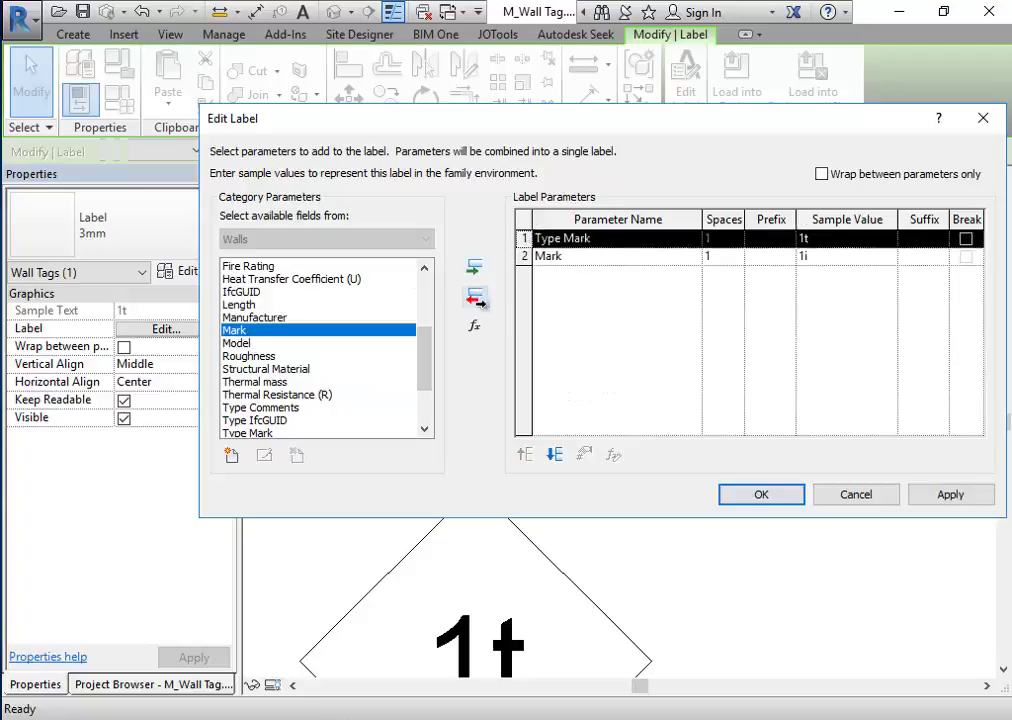
click(477, 297)
click(768, 500)
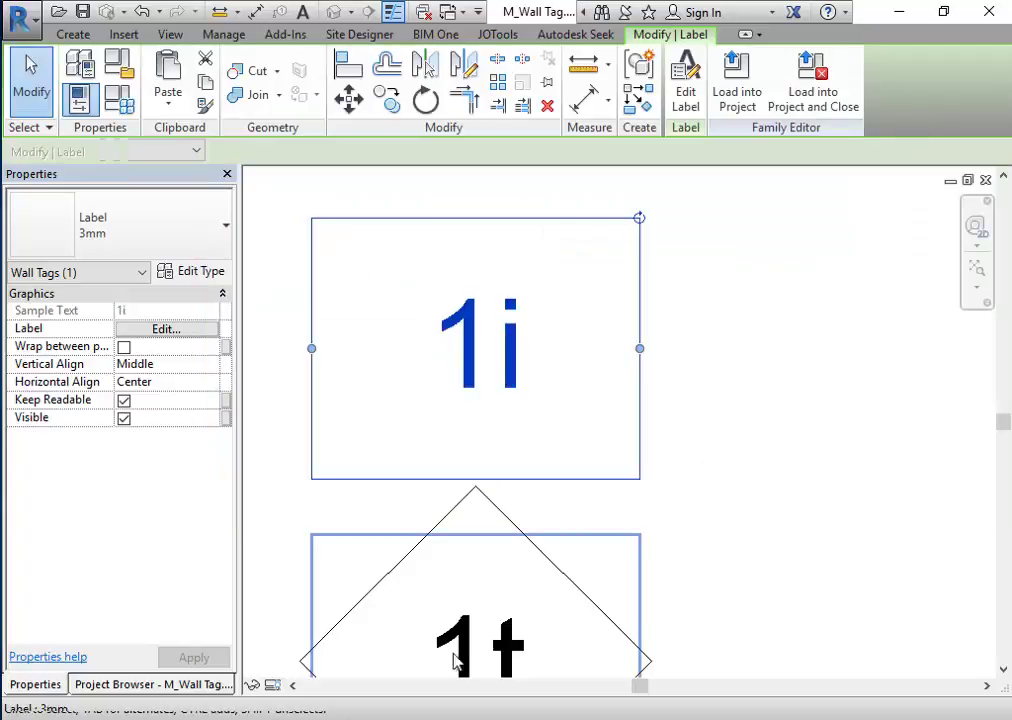
Step: Switch the label inside the diamond from Type Mark to Type Name
click(683, 86)
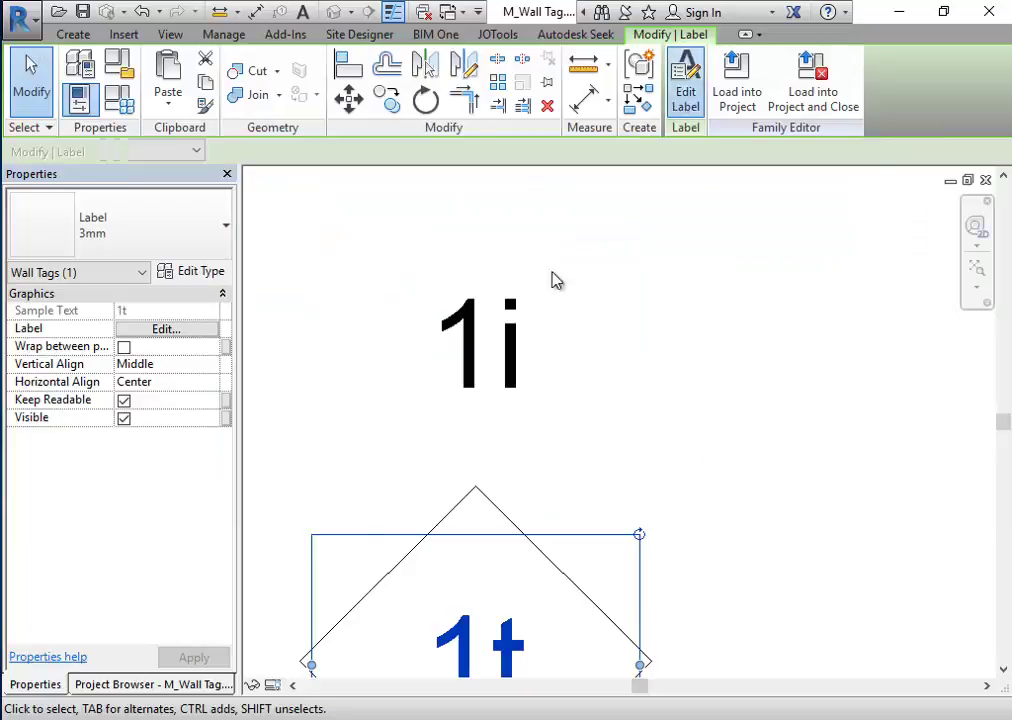
drag(427, 323, 410, 384)
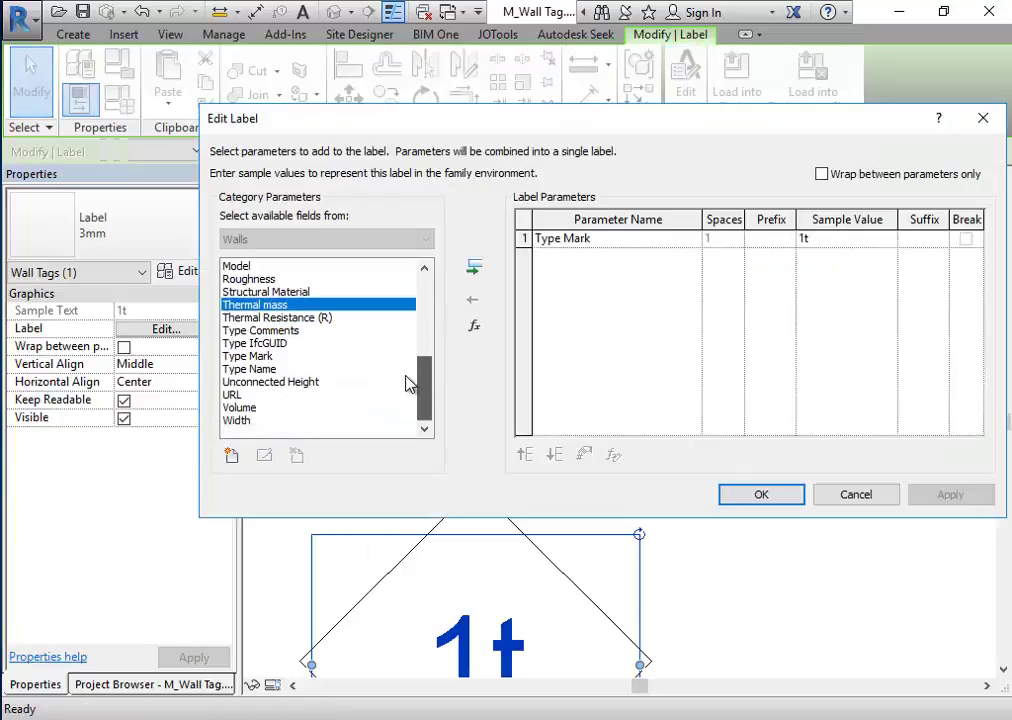
click(283, 371)
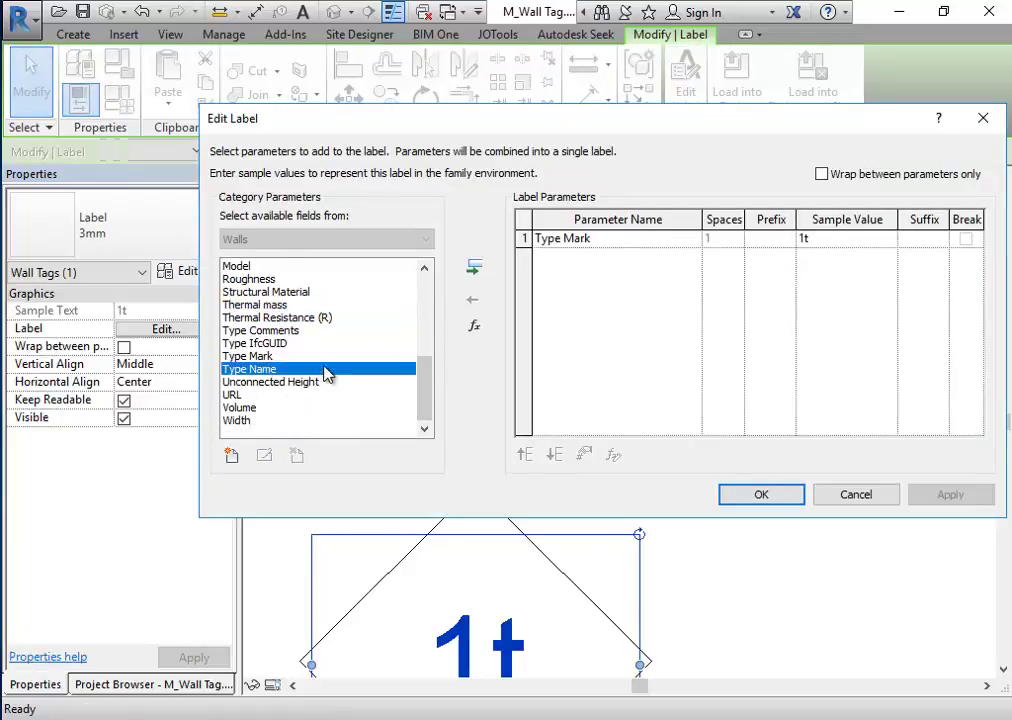
scroll(323, 355, up, 4)
scroll(343, 343, up, 2)
scroll(345, 347, down, 1)
scroll(300, 370, down, 5)
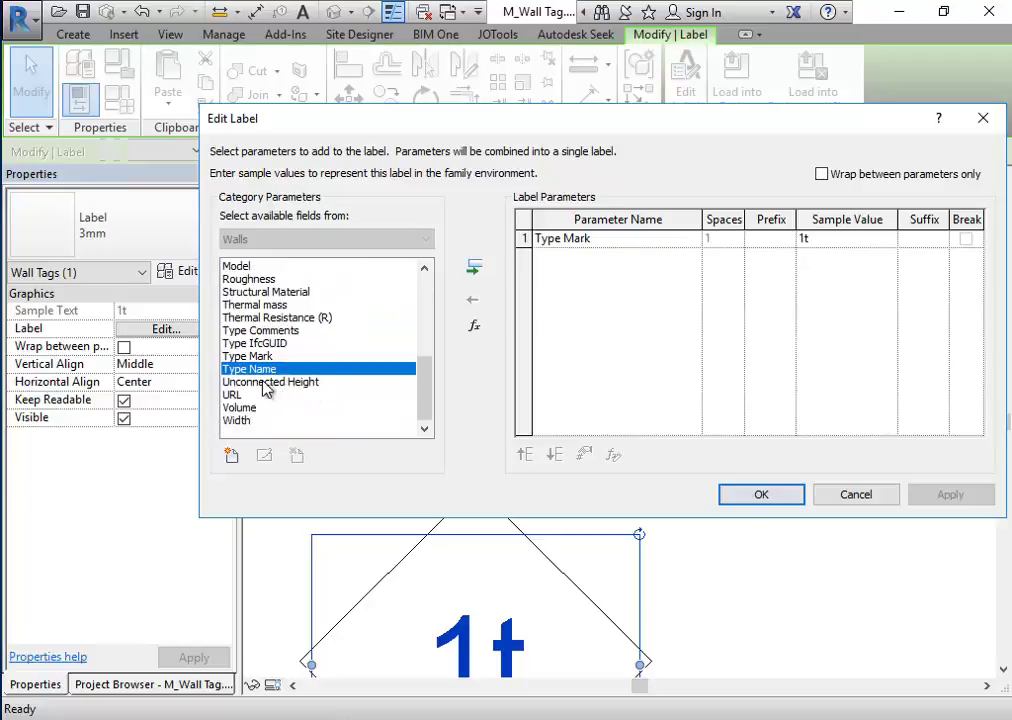
click(475, 268)
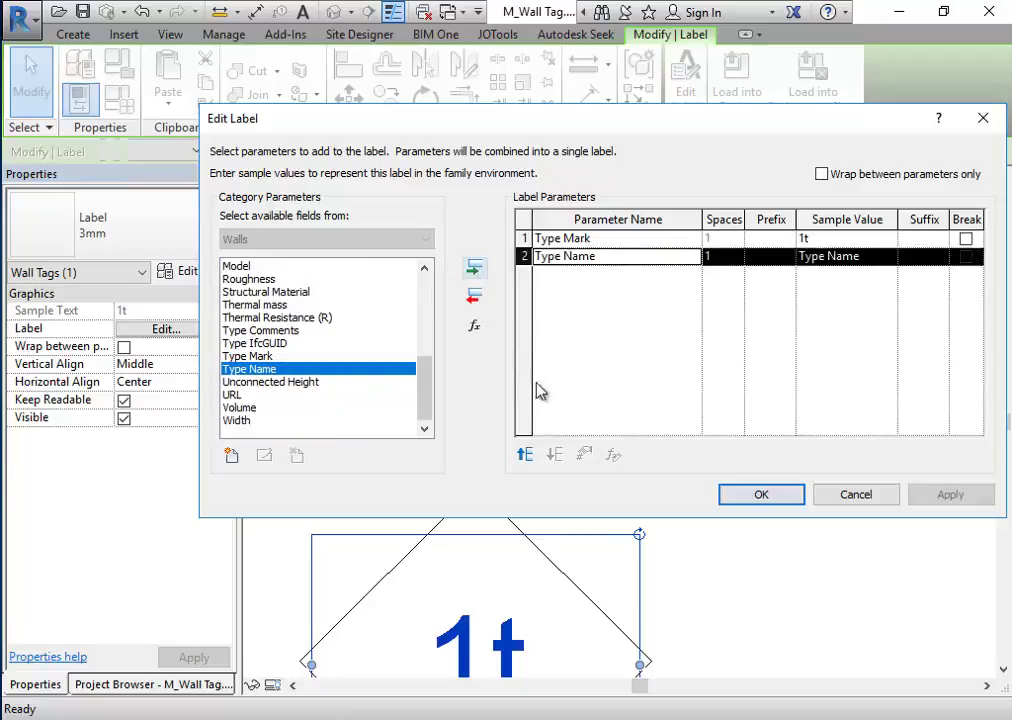
click(524, 238)
click(474, 296)
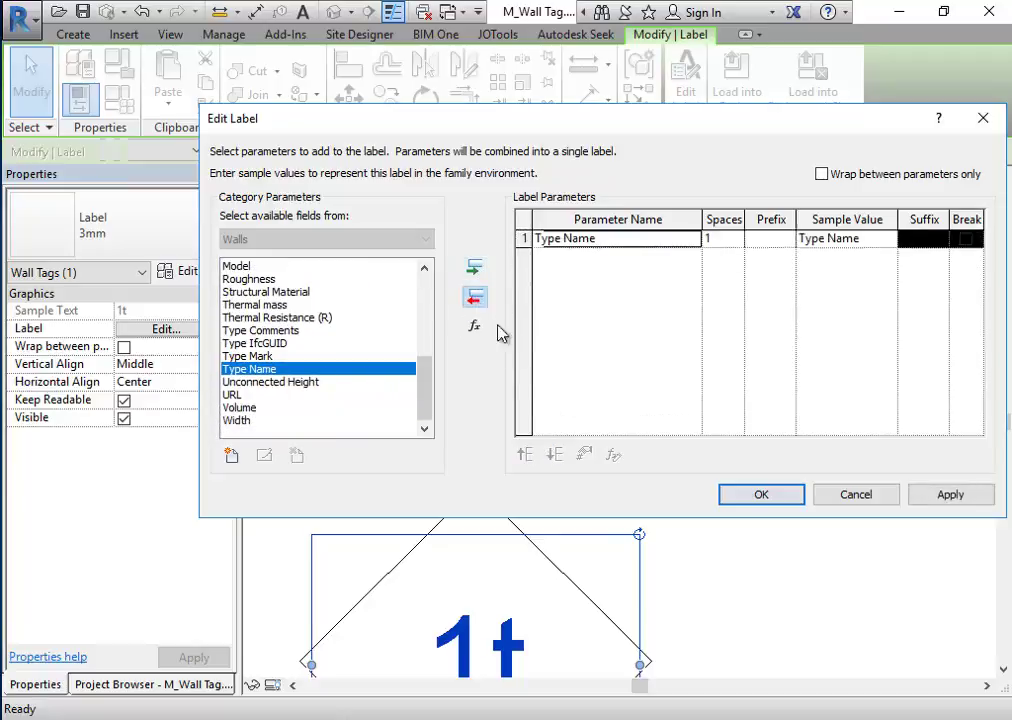
click(763, 497)
Step: Move the 1i label down into the diamond centre and load the family into the project
middle_drag(578, 601, 590, 505)
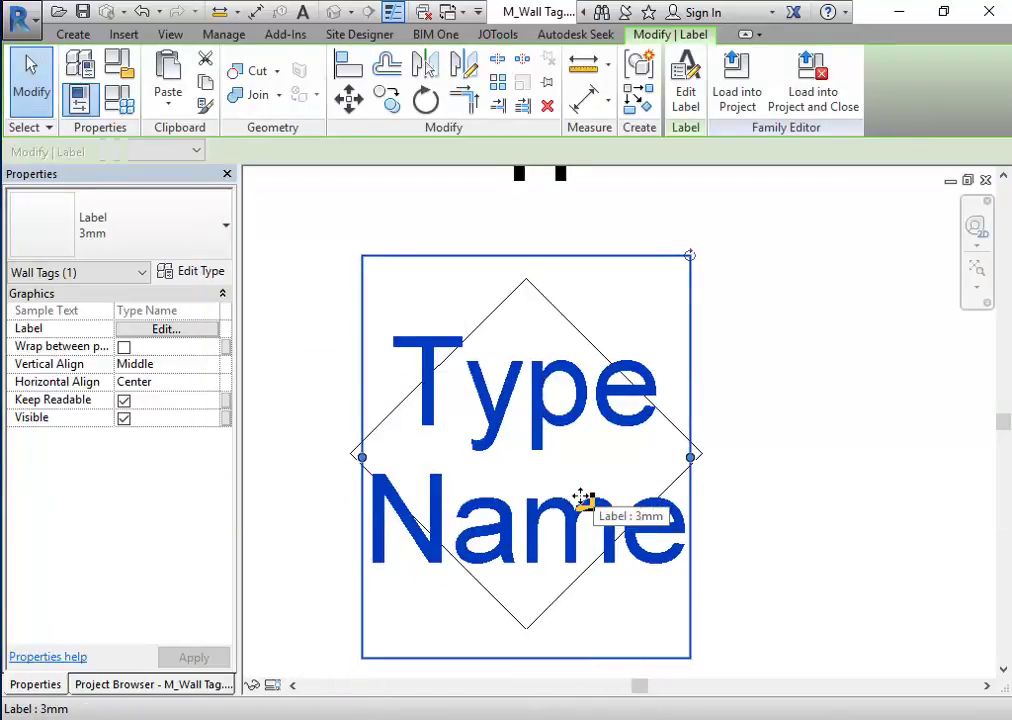
middle_drag(538, 307, 520, 479)
click(527, 357)
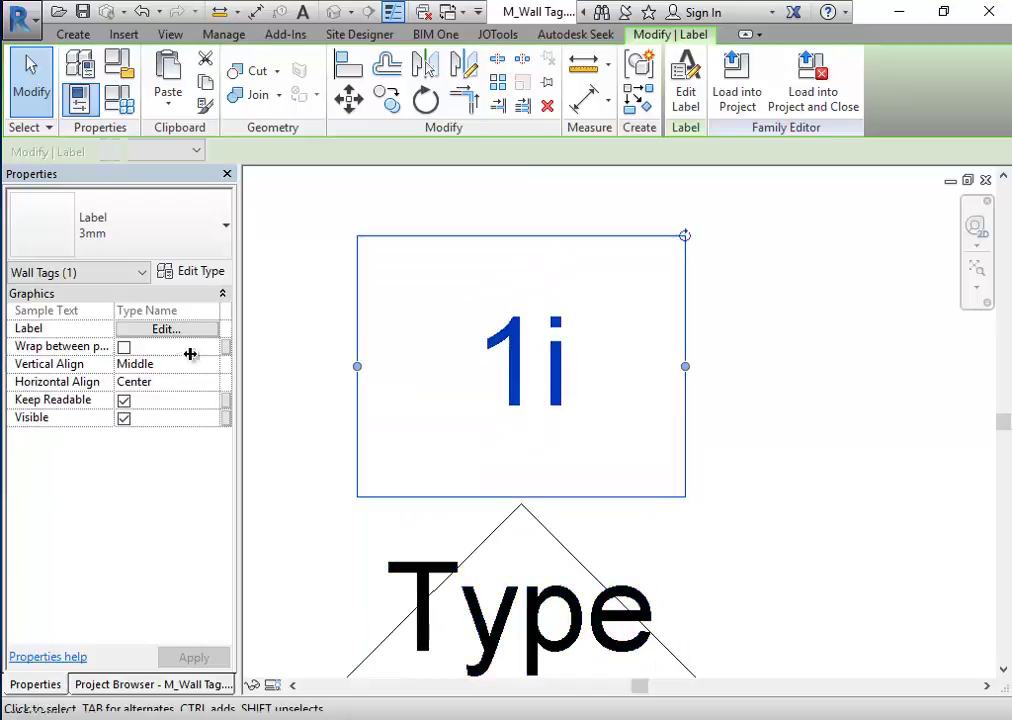
click(101, 235)
click(101, 235)
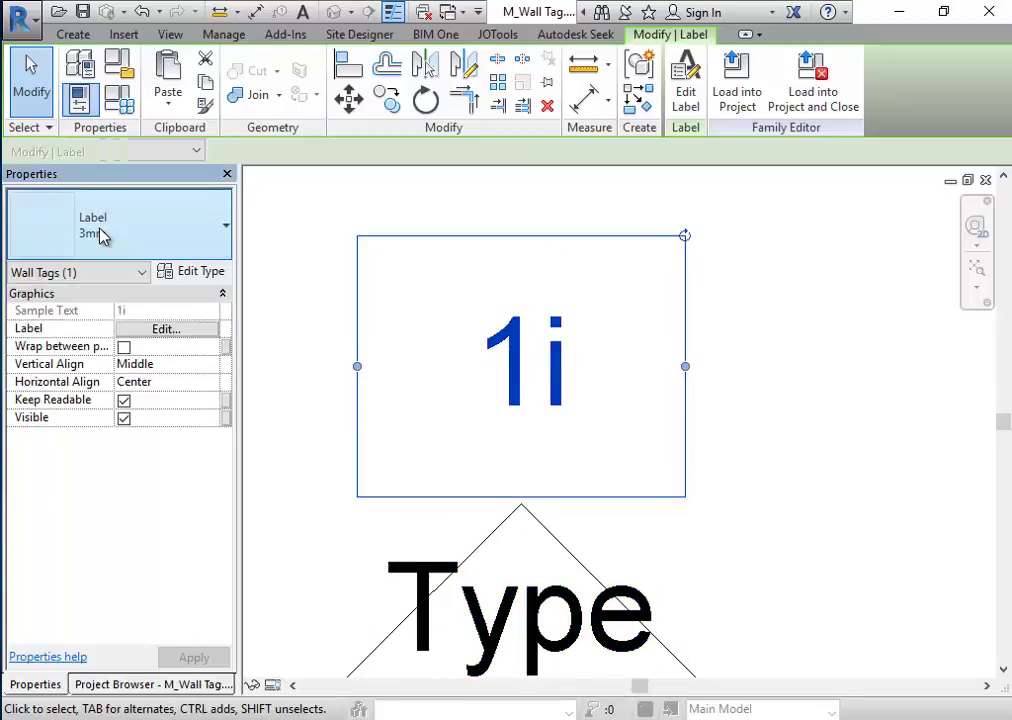
middle_drag(706, 478, 697, 260)
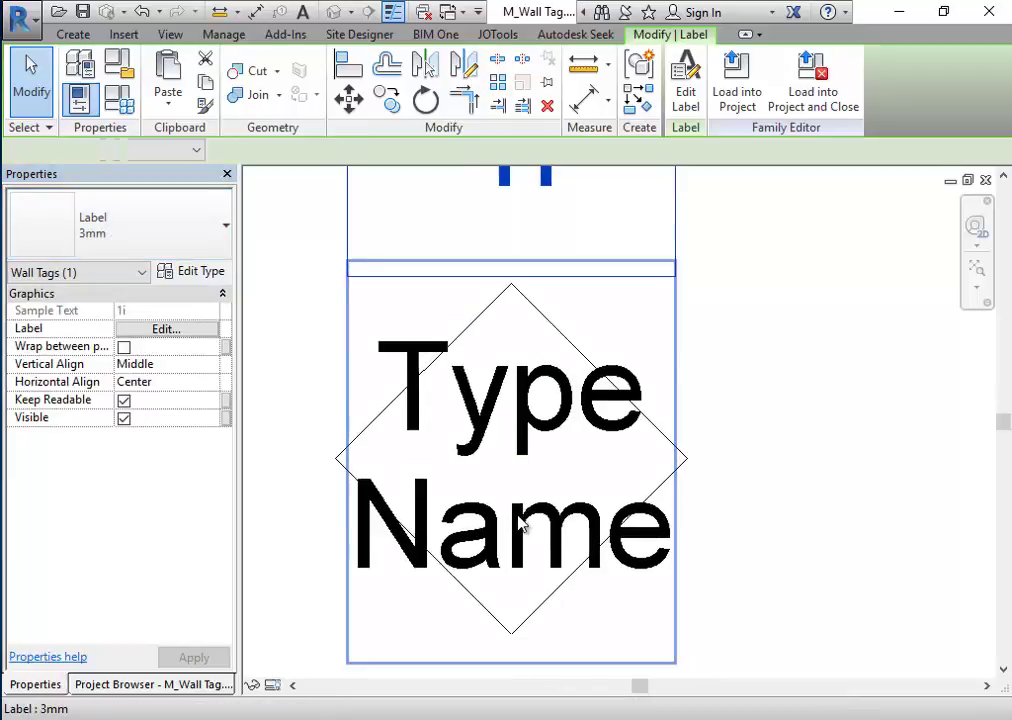
click(526, 251)
ctrl+scroll(558, 296, up, 3)
click(553, 357)
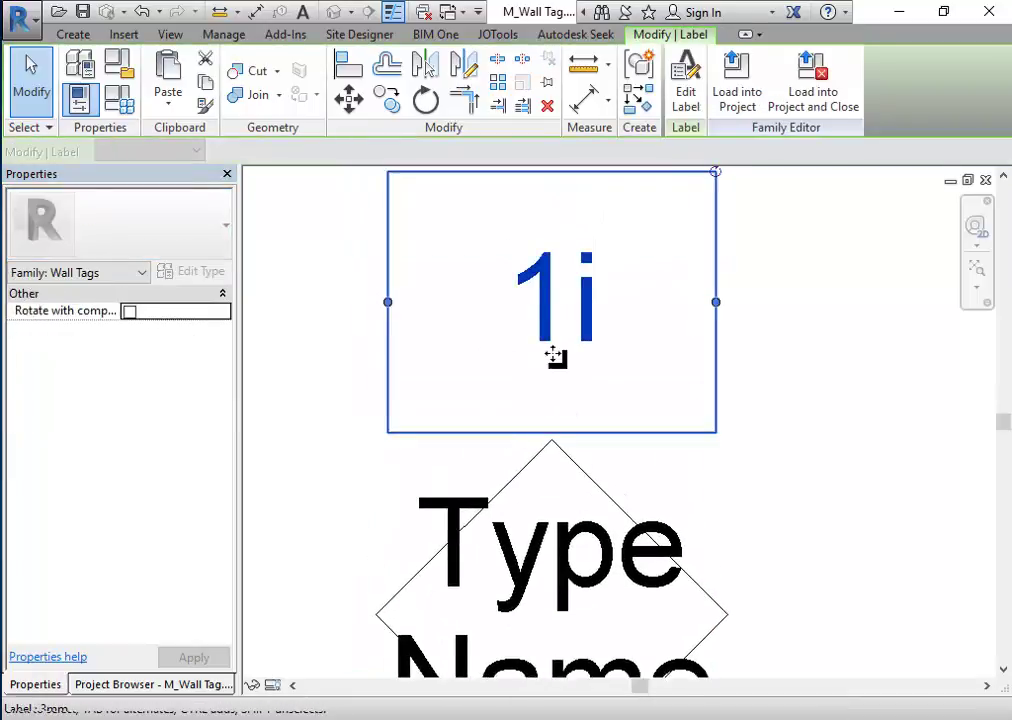
scroll(560, 340, down, 2)
drag(569, 316, 562, 515)
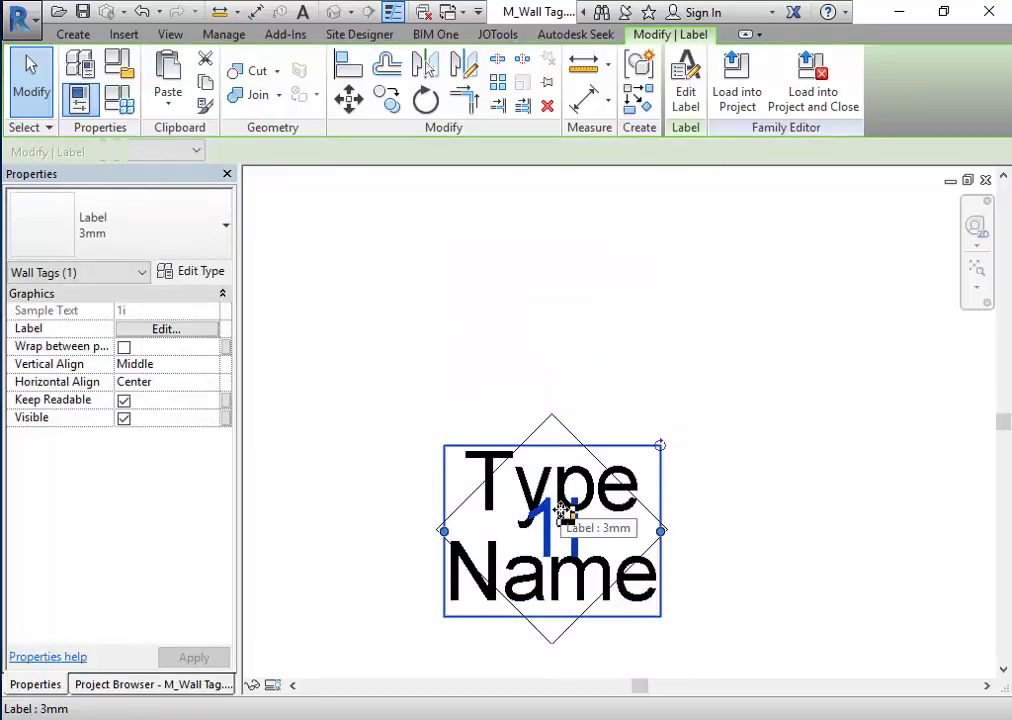
click(564, 390)
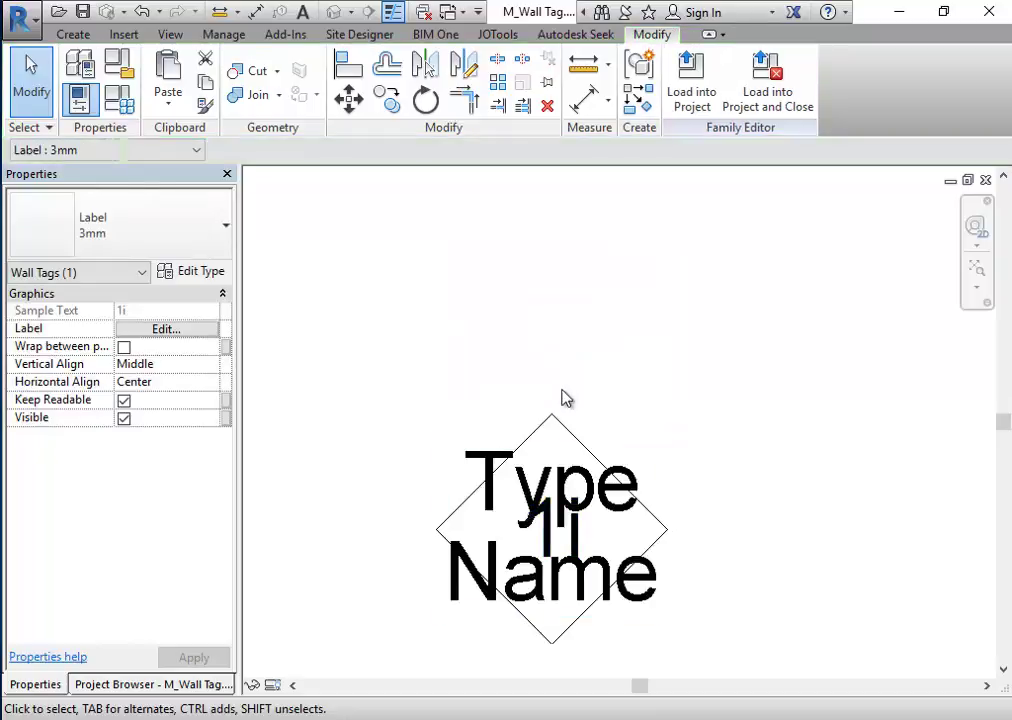
click(676, 93)
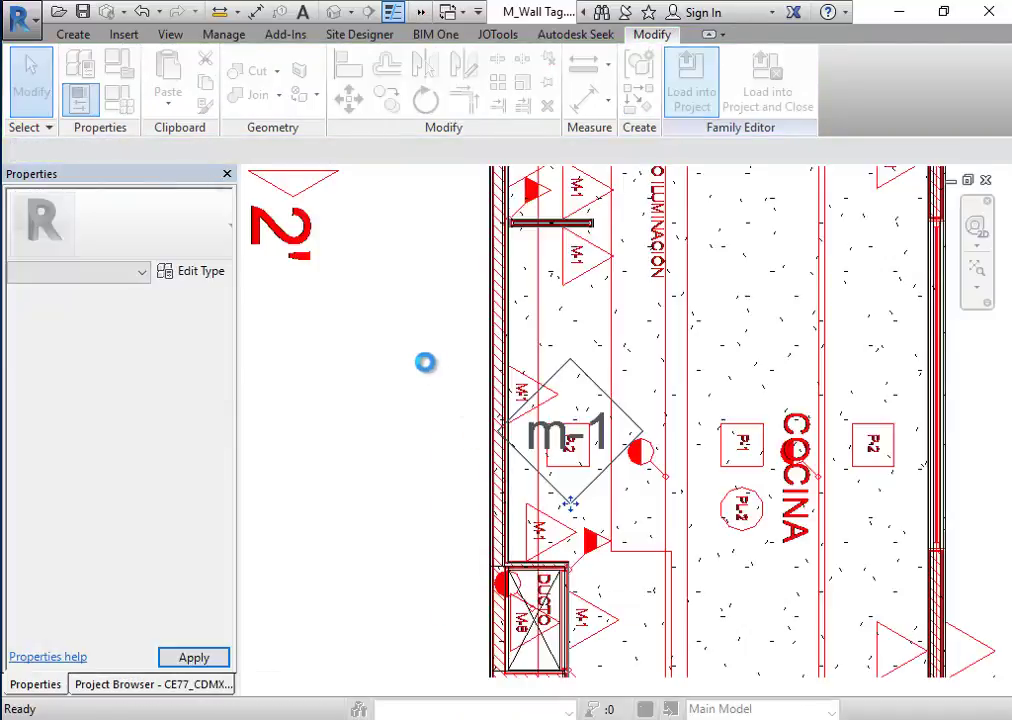
Step: Overwrite the existing tag and its parameter values, then select the wall tagged M B 11.50 cm
click(405, 369)
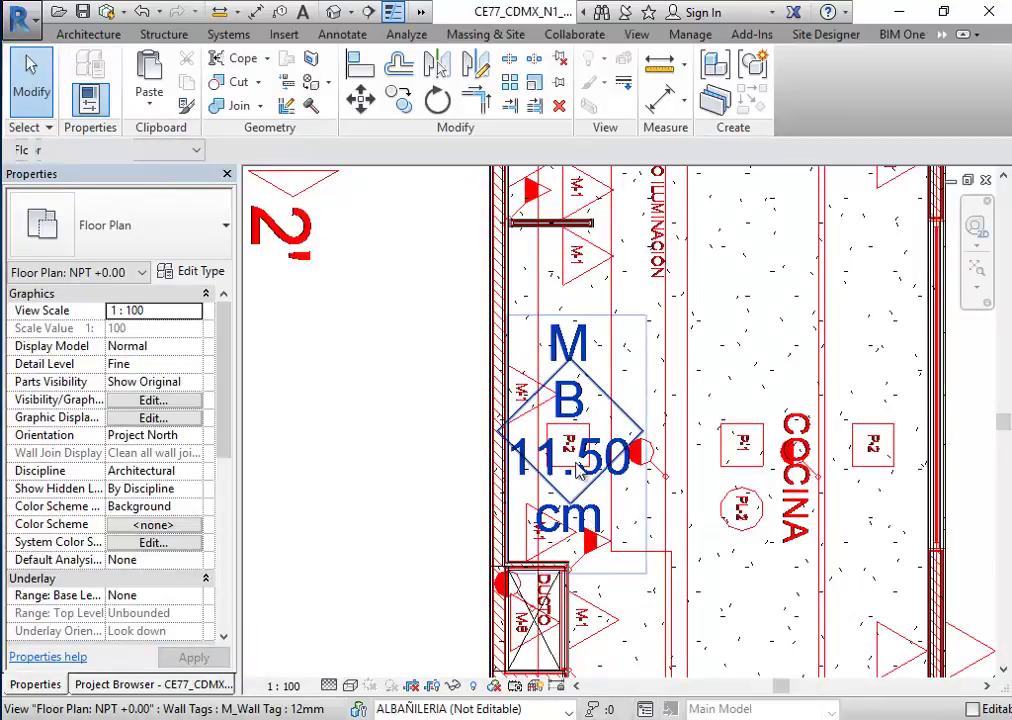
scroll(570, 450, up, 1)
scroll(576, 418, up, 1)
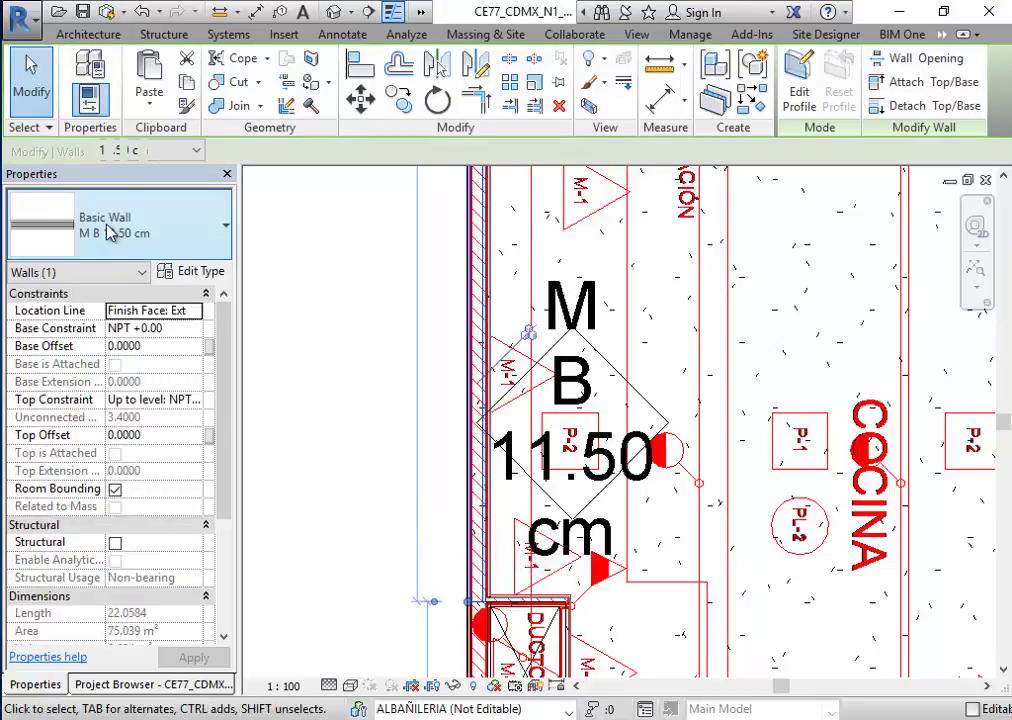
key(Escape)
click(601, 510)
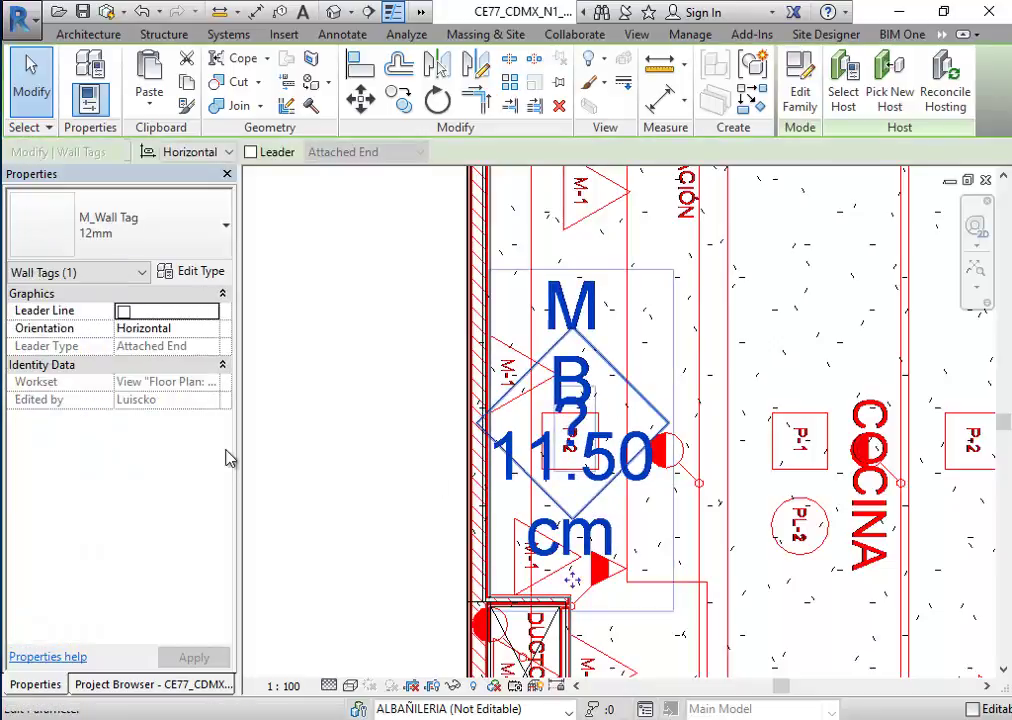
click(429, 345)
click(477, 520)
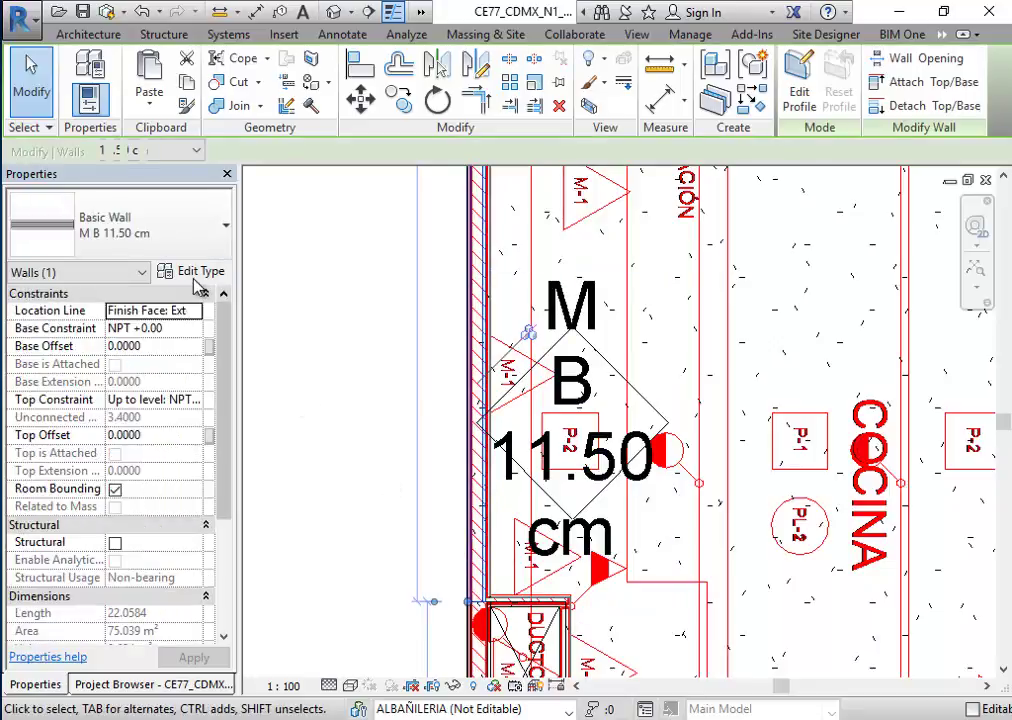
Step: Edit the M B 11.50 cm wall type's Type Mark from m-1 to M-1
click(192, 271)
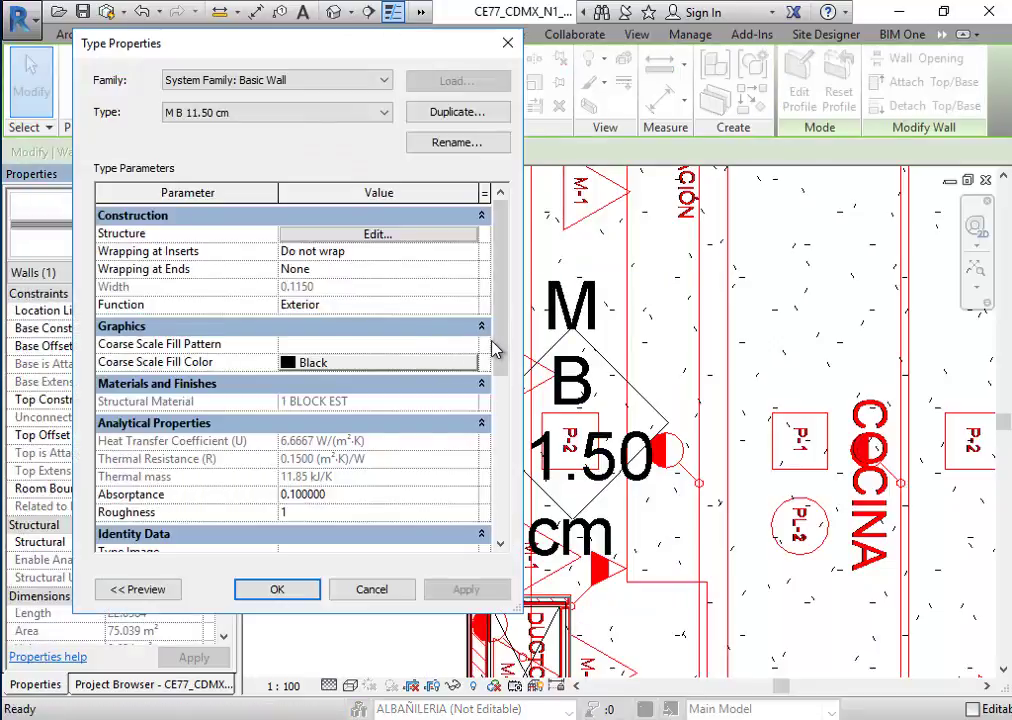
mouse_move(496, 349)
mouse_down()
mouse_move(493, 533)
mouse_move(495, 505)
mouse_up()
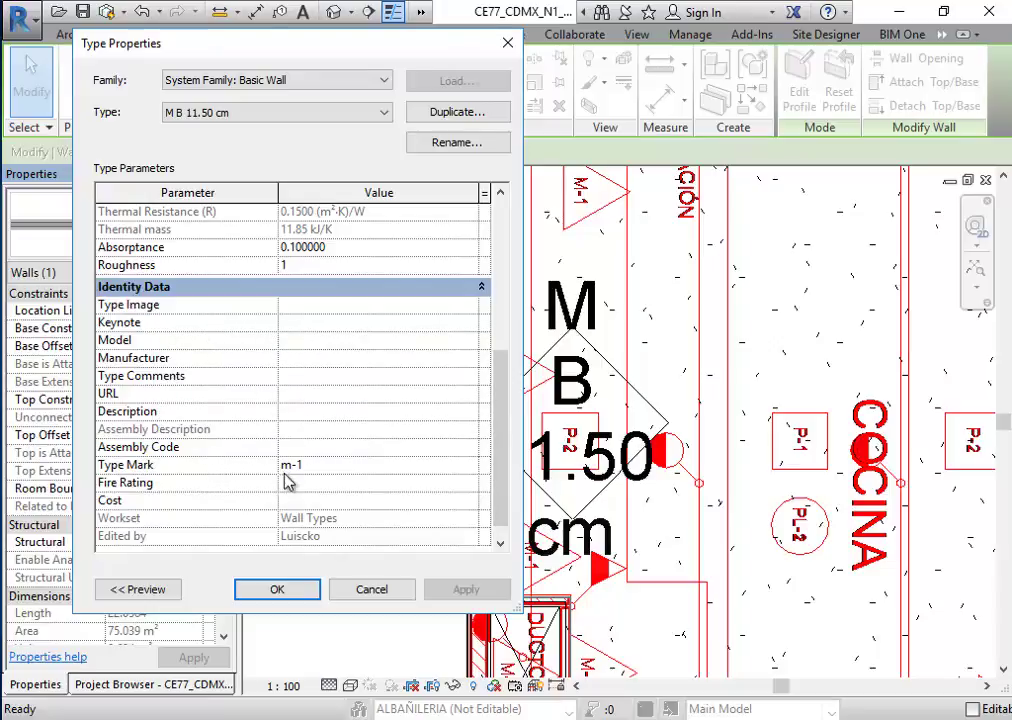
drag(321, 468, 221, 456)
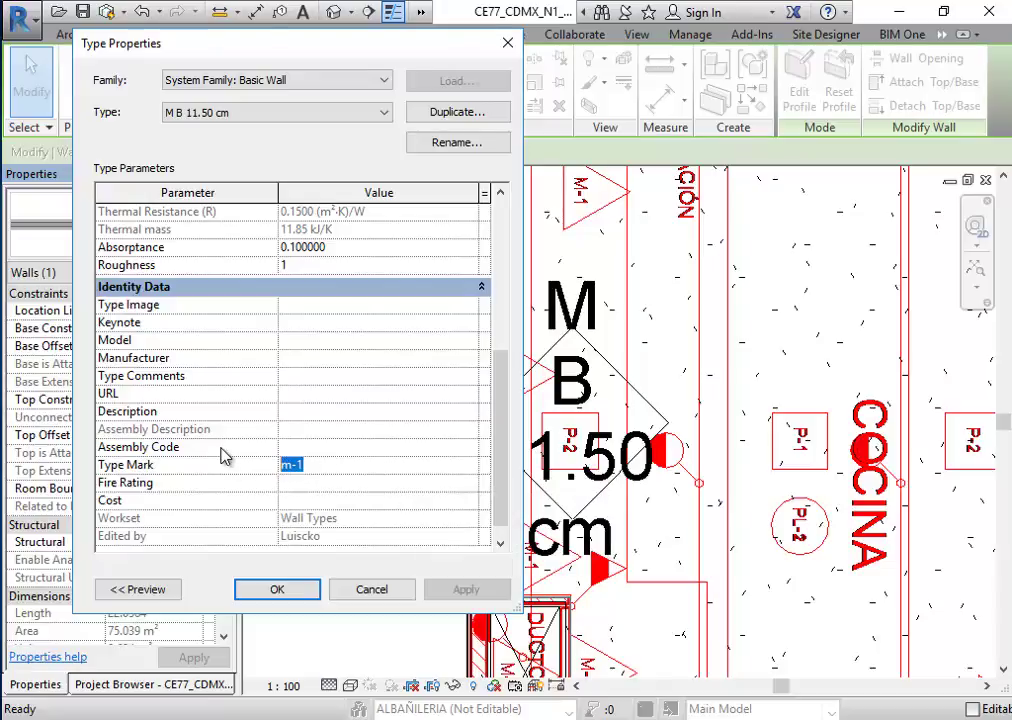
key(BackSpace)
text(-)
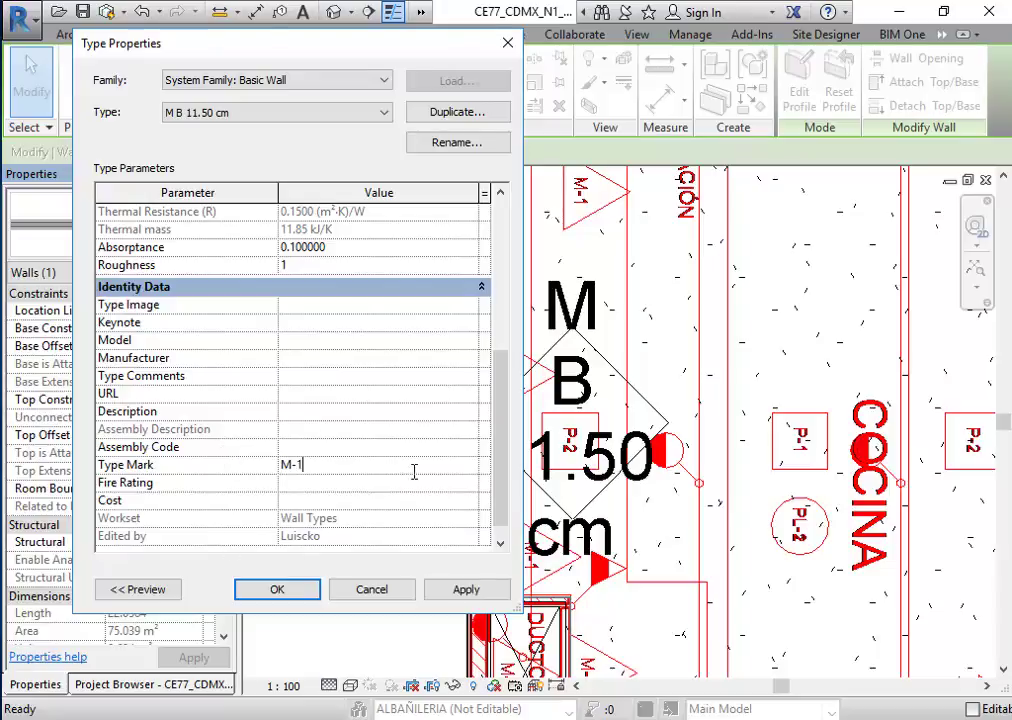
mouse_move(497, 436)
mouse_down()
mouse_move(481, 323)
mouse_move(483, 502)
mouse_up()
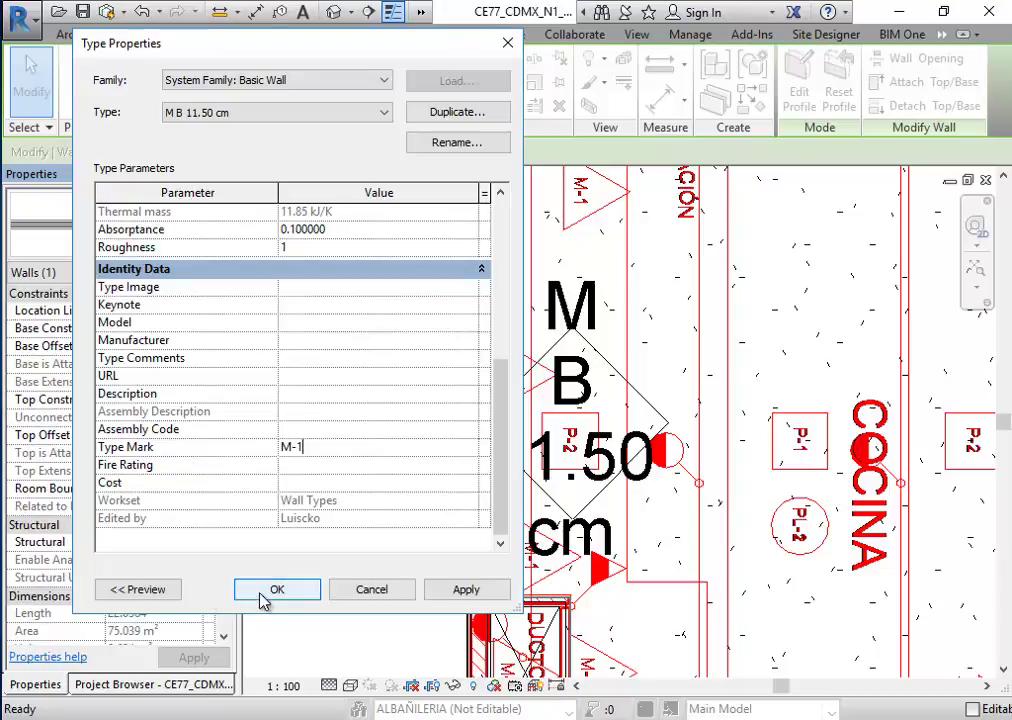
click(265, 592)
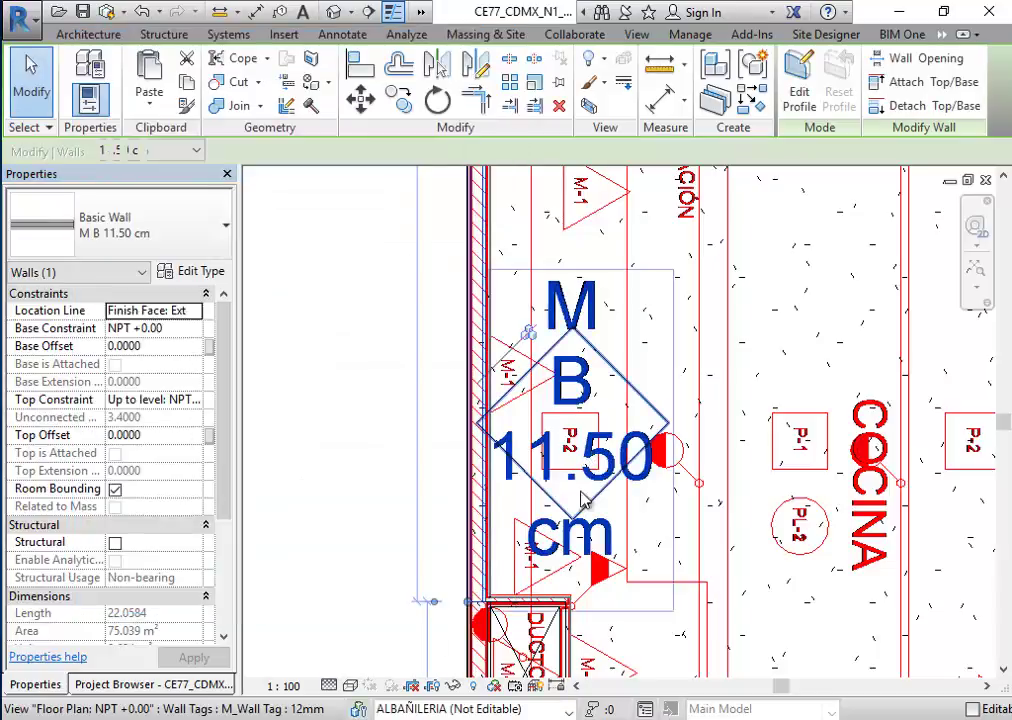
Step: In the M_Wall Tag family, replace the centre label's Mark parameter with Type Mark
double_click(640, 397)
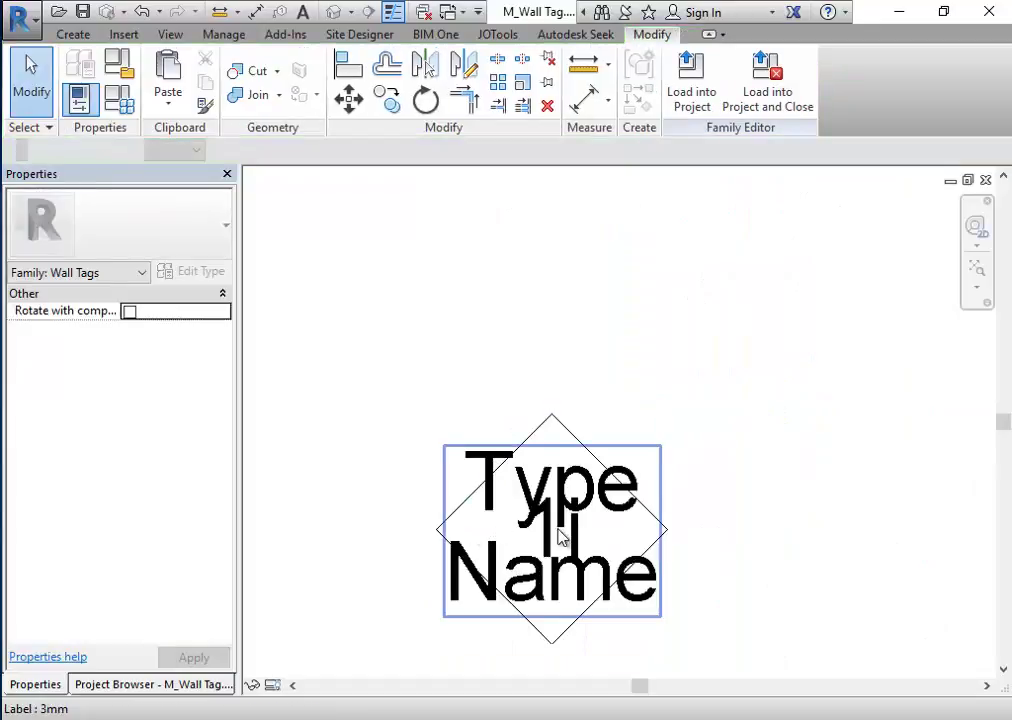
click(557, 533)
click(684, 104)
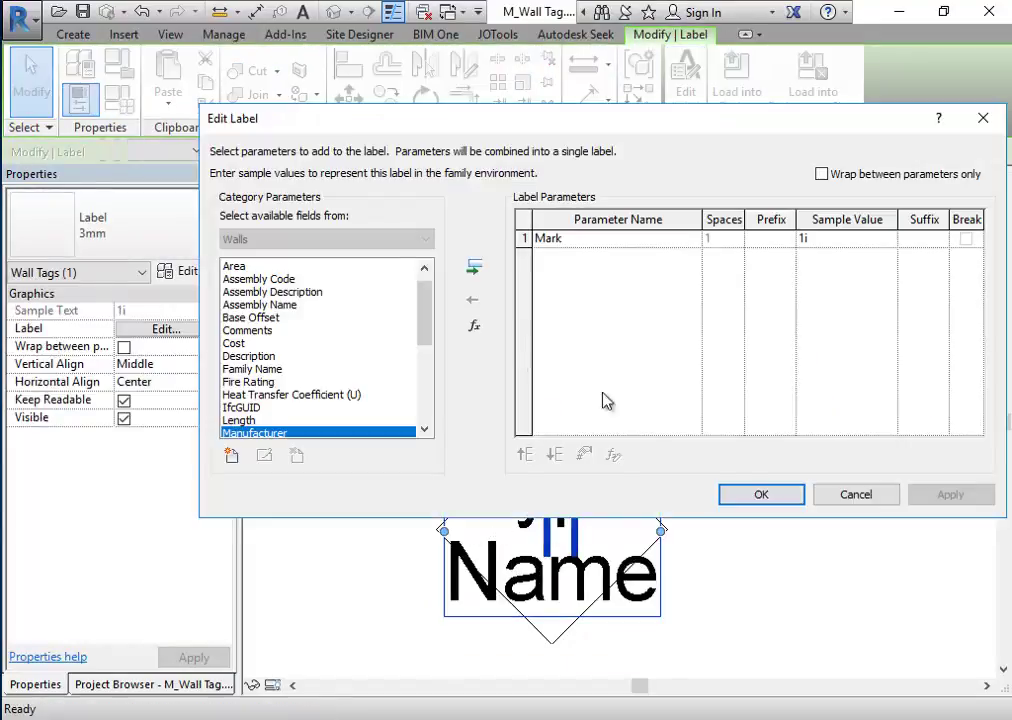
click(527, 238)
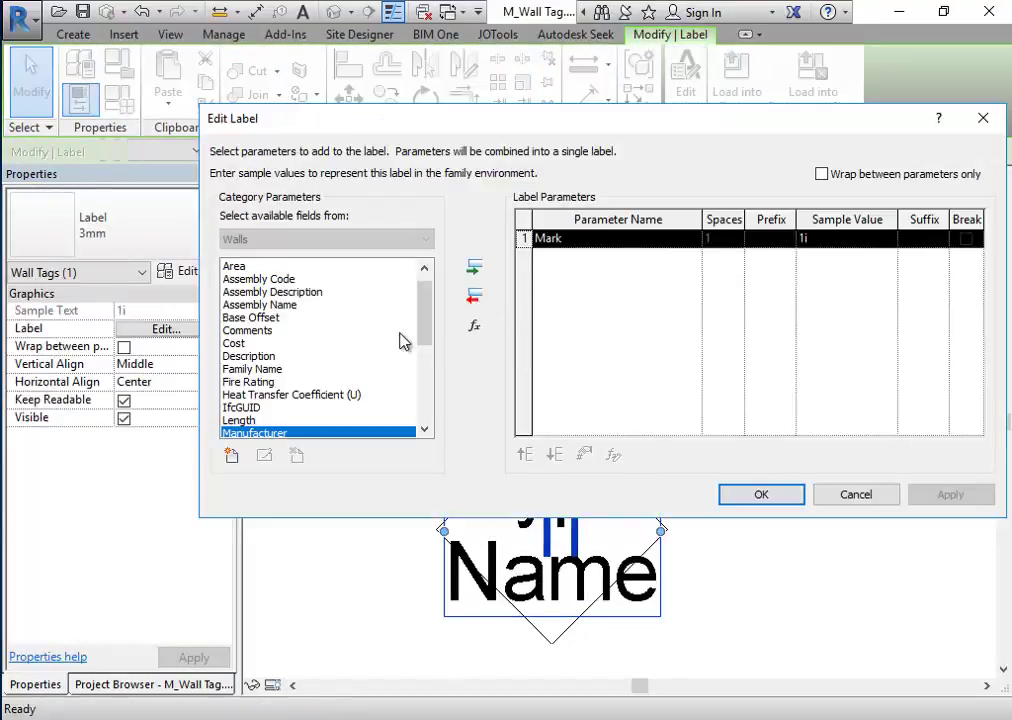
scroll(404, 388, down, 5)
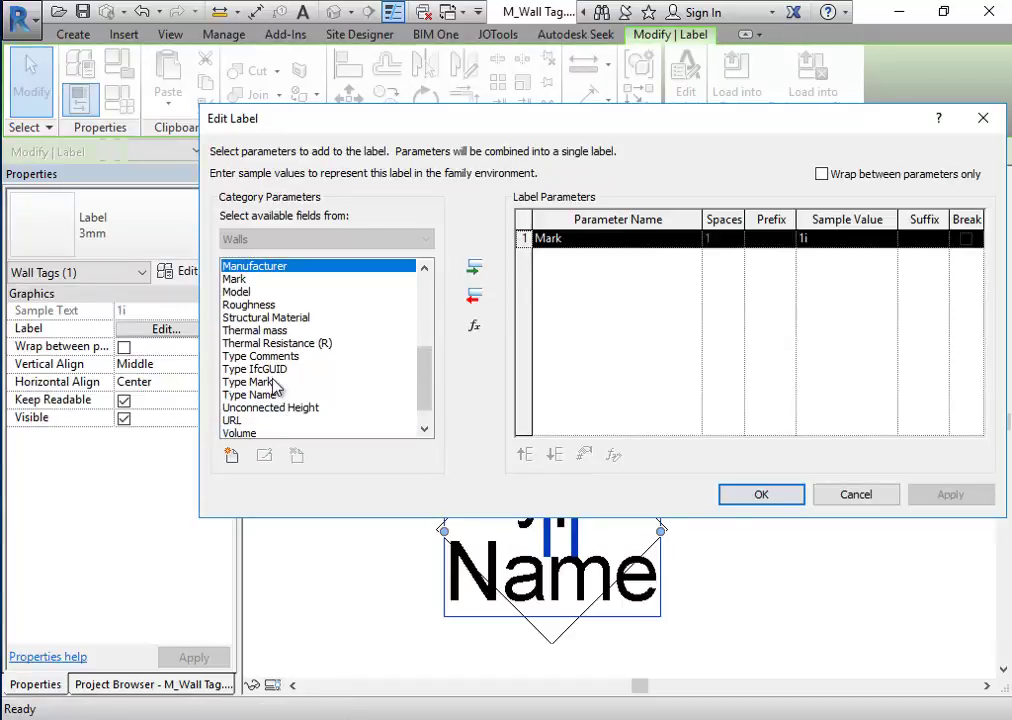
click(258, 382)
click(480, 270)
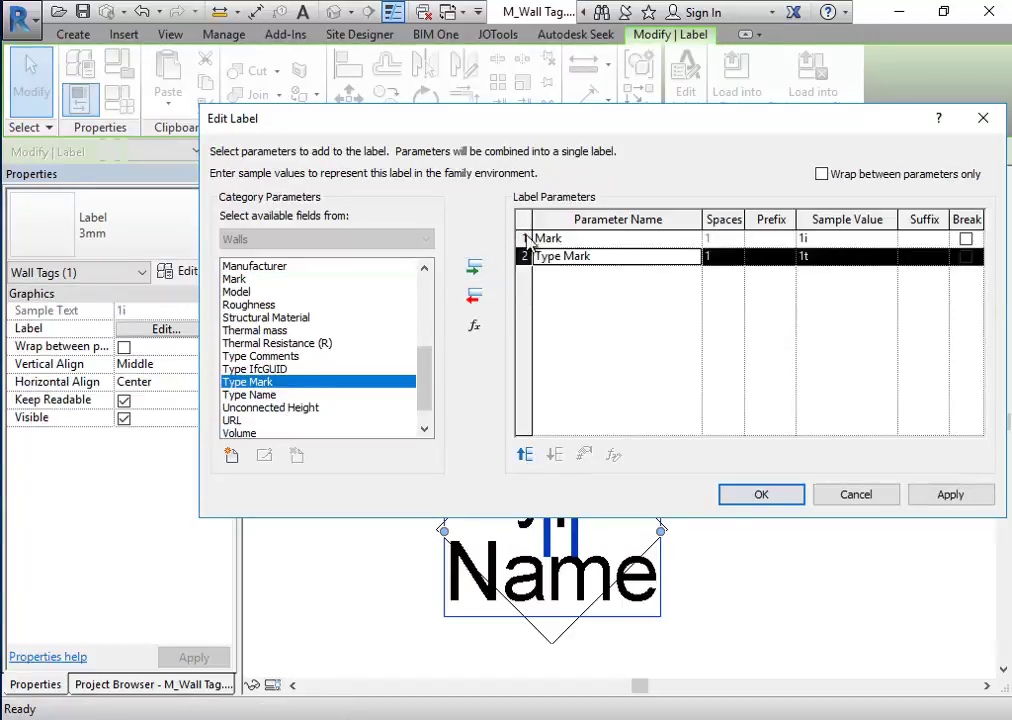
click(477, 301)
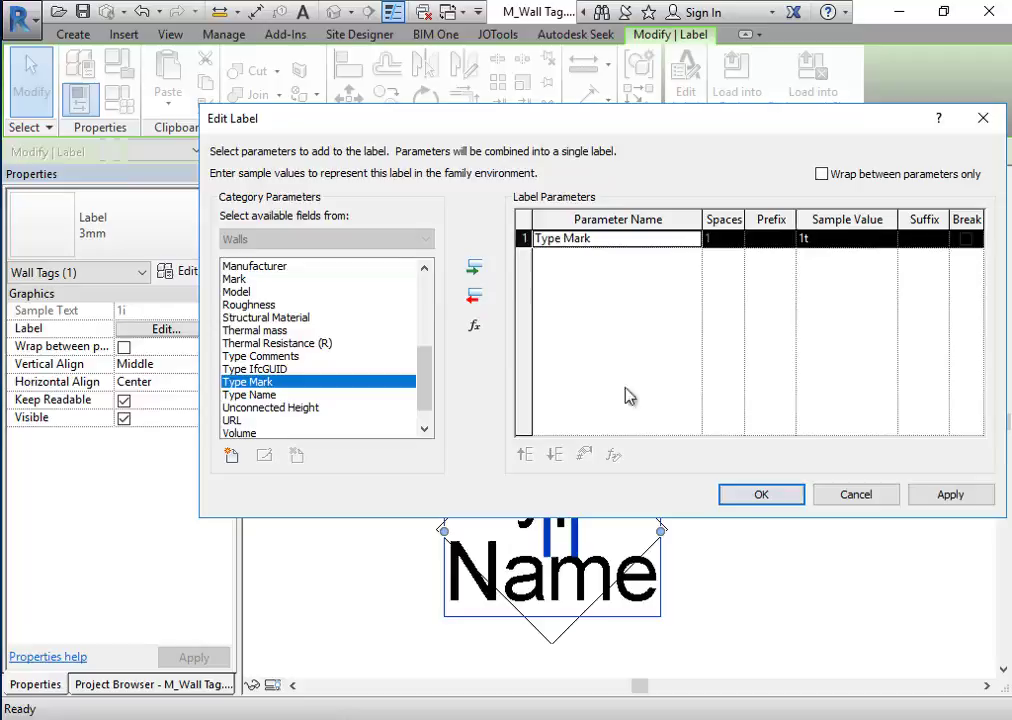
click(748, 494)
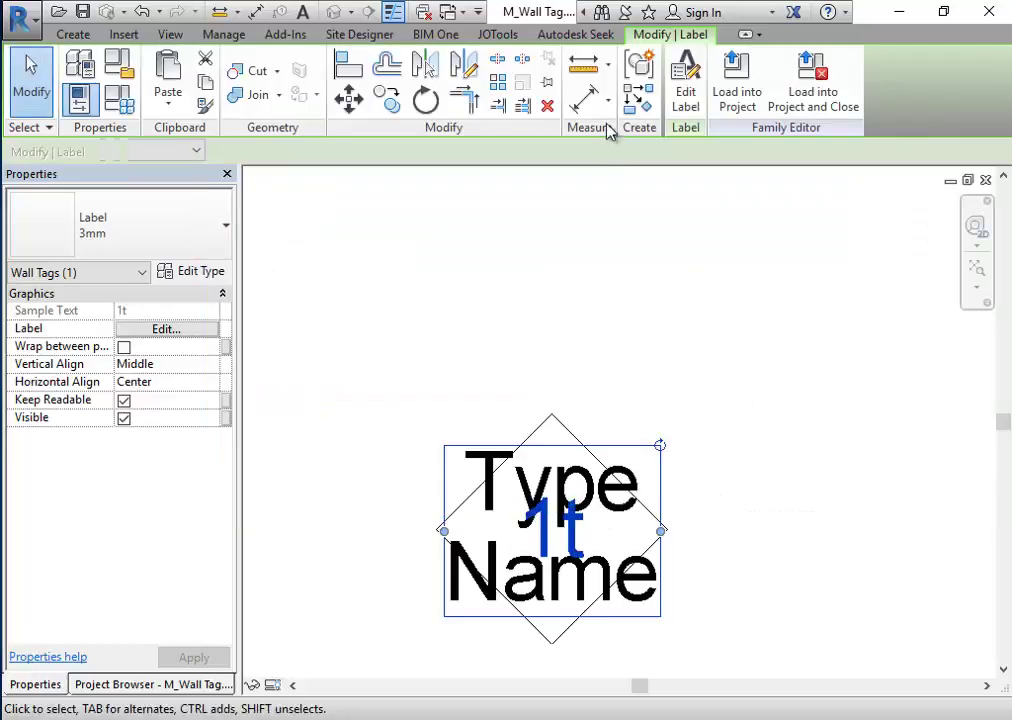
Step: Reload the tag into the project, overwriting parameter values, then reopen the M_Wall Tag family
click(755, 88)
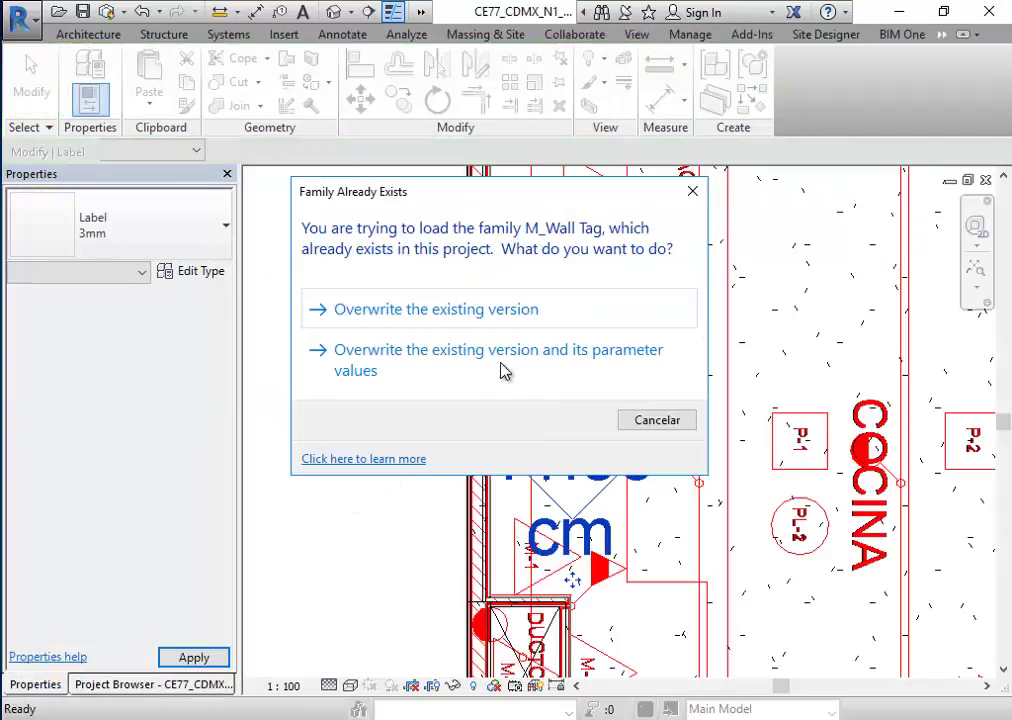
click(456, 380)
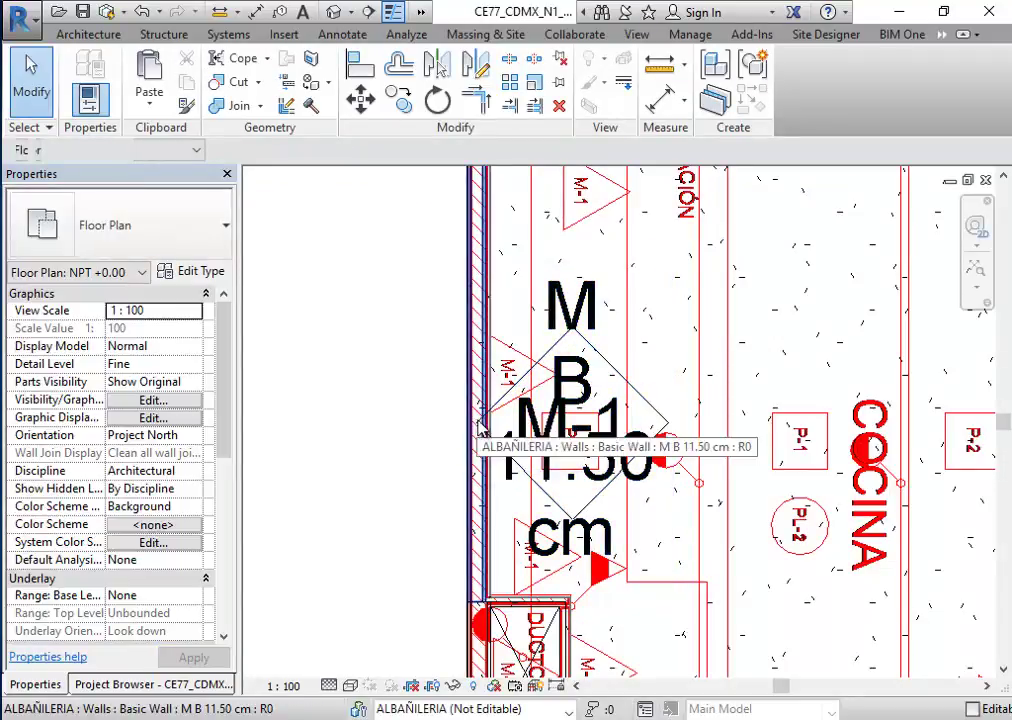
click(560, 480)
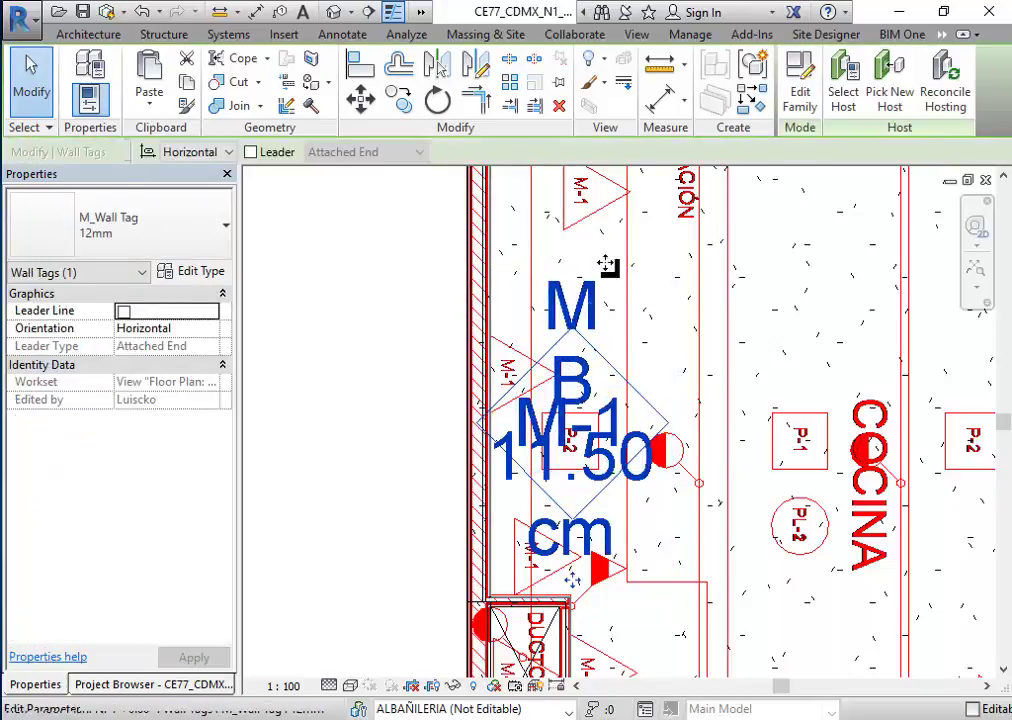
click(780, 118)
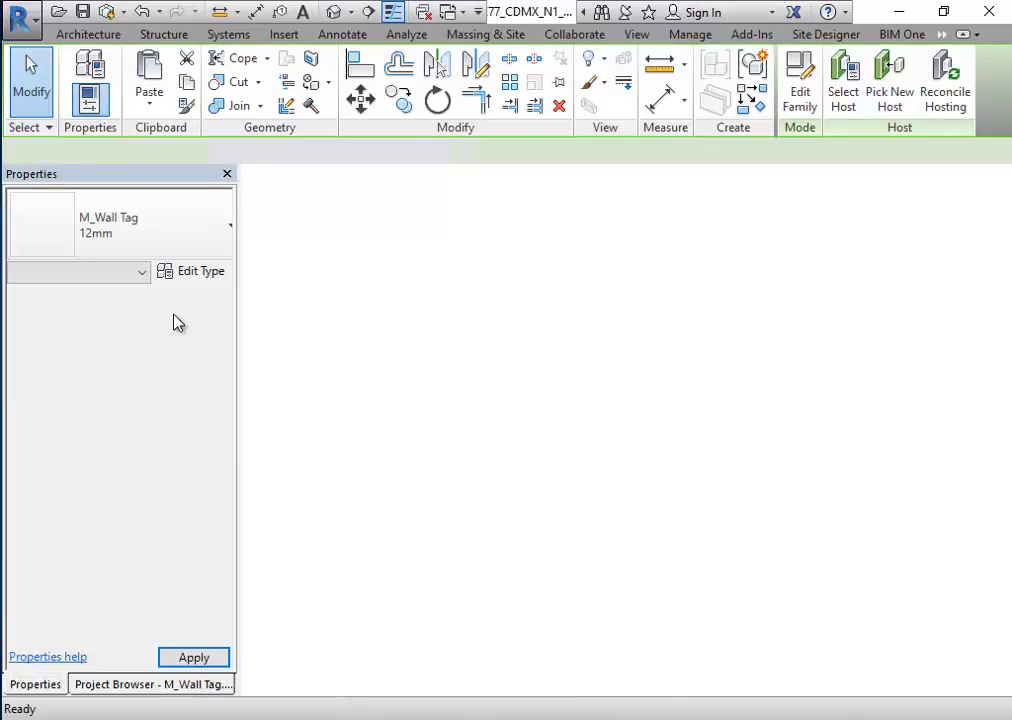
Step: Review the Wall Type Mark and Wall Type Name family types unchanged, then select the 1t label
click(122, 66)
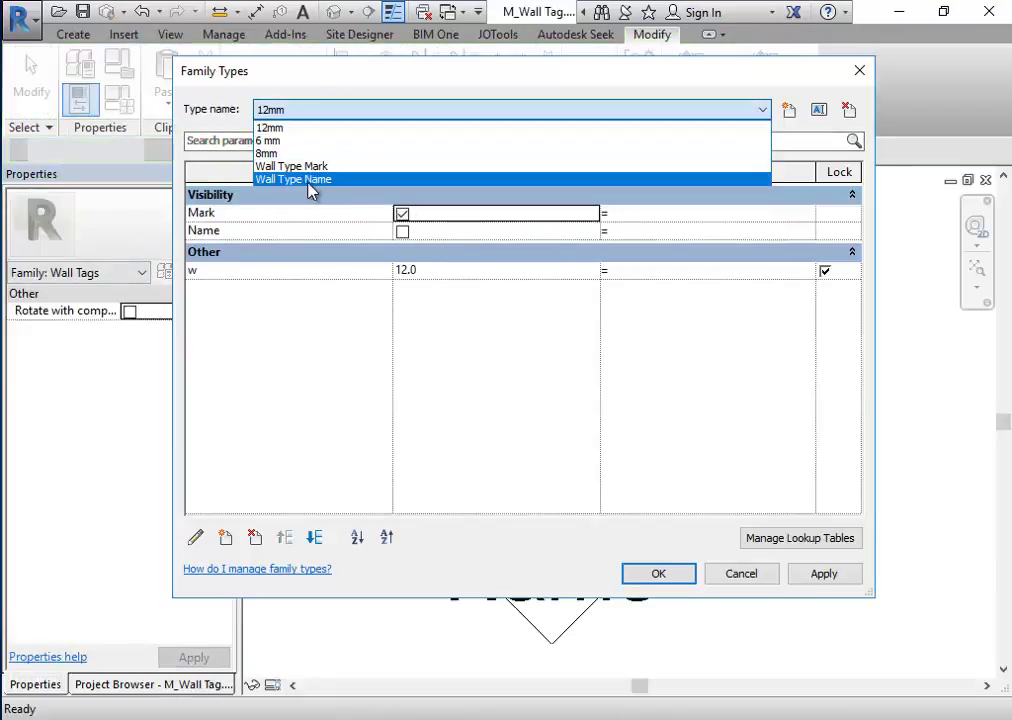
click(314, 163)
click(312, 110)
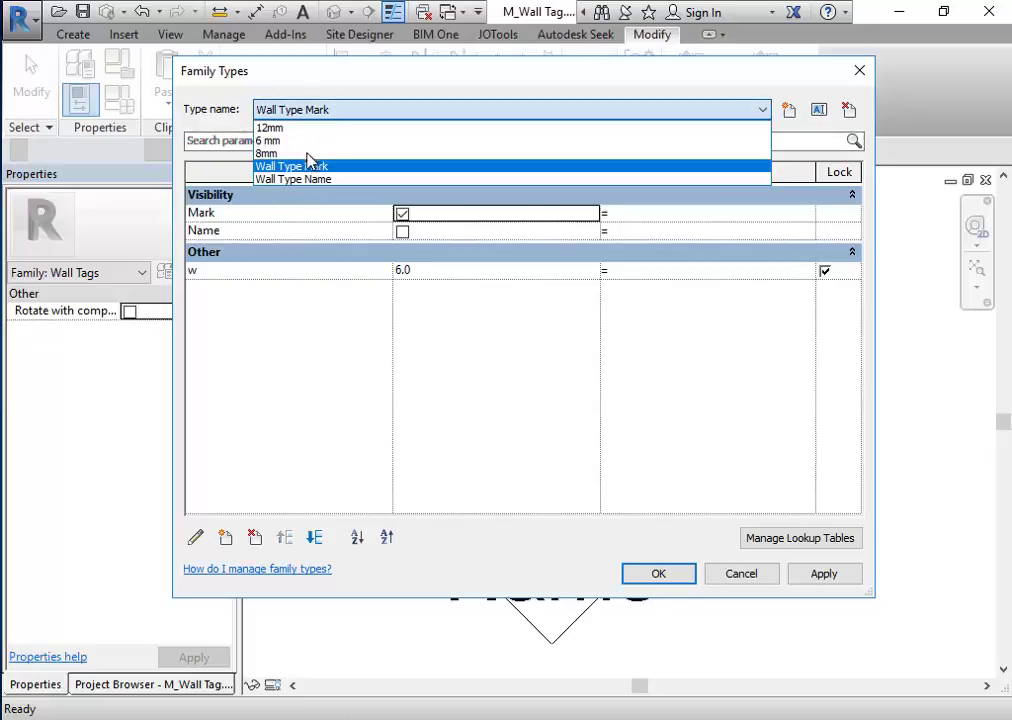
click(312, 184)
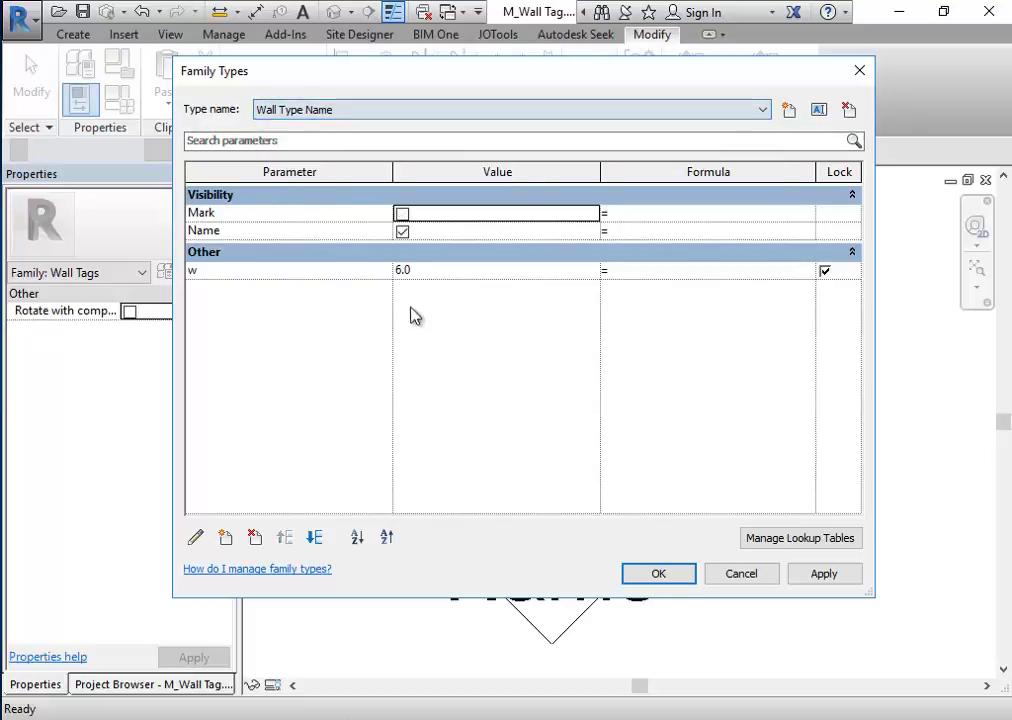
click(745, 575)
click(645, 597)
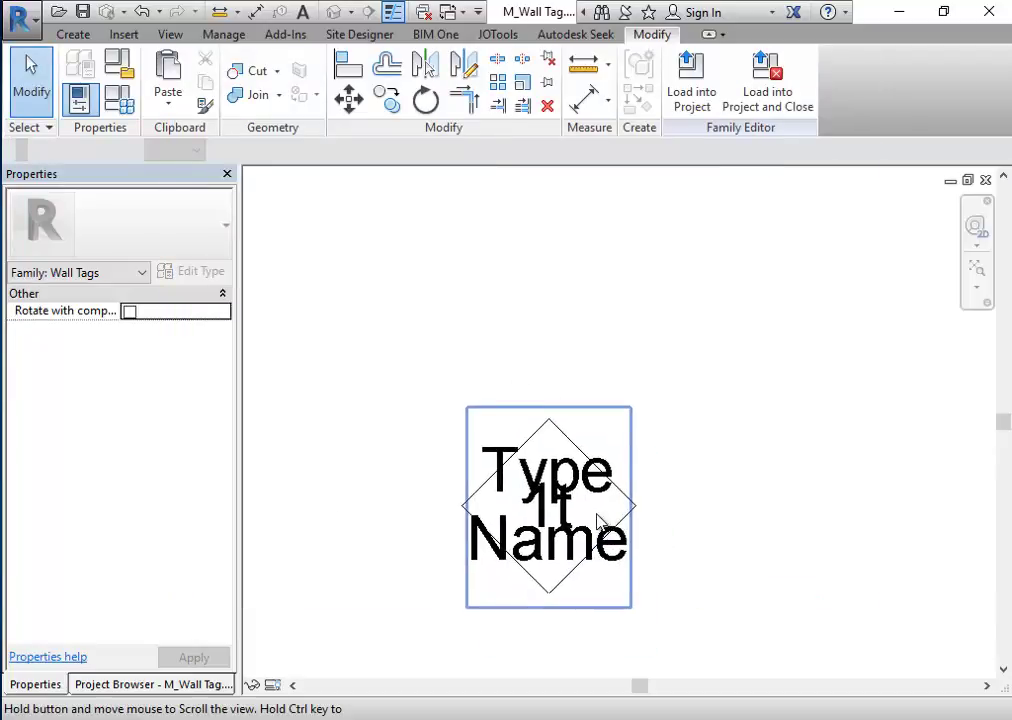
middle_drag(597, 519, 596, 514)
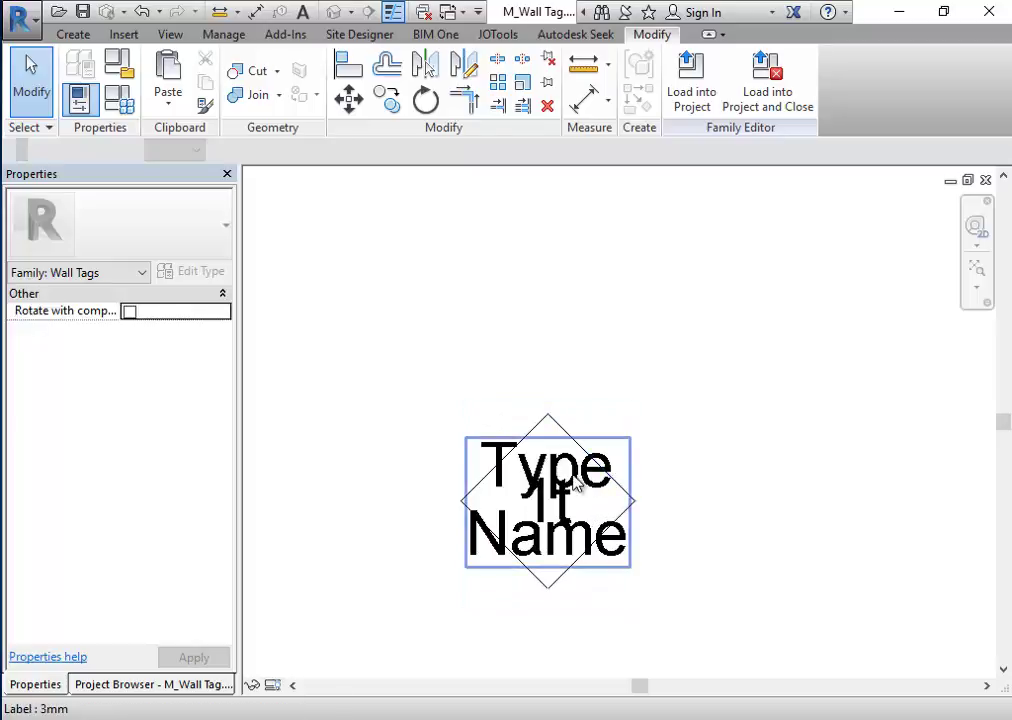
click(566, 482)
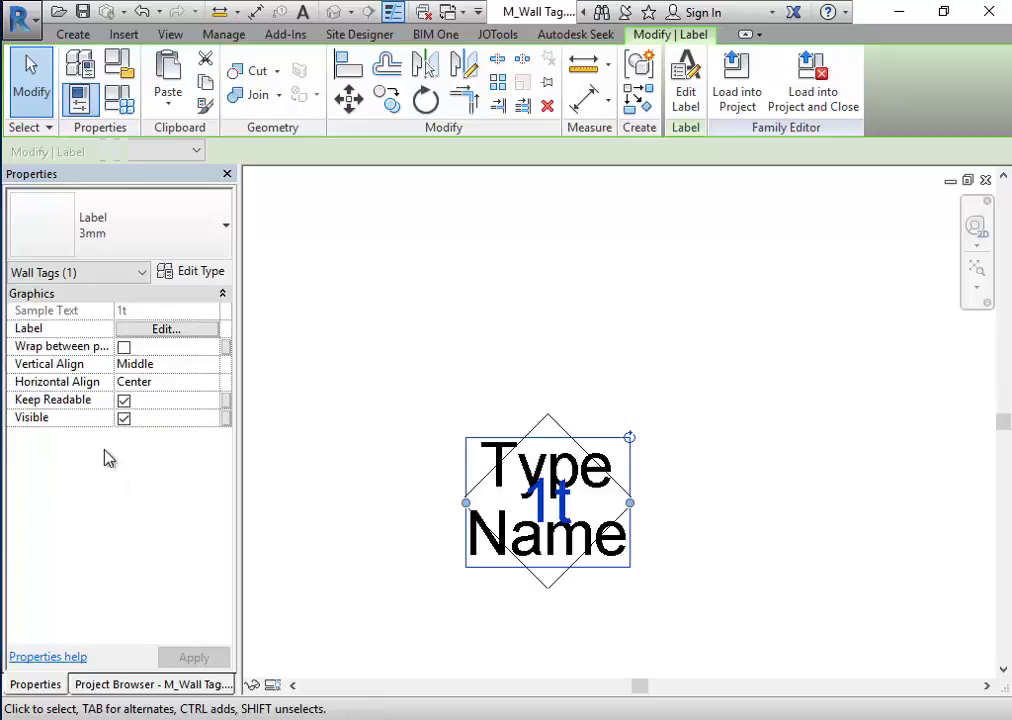
Step: Associate the 1t label's Visible property with the Mark parameter
click(227, 420)
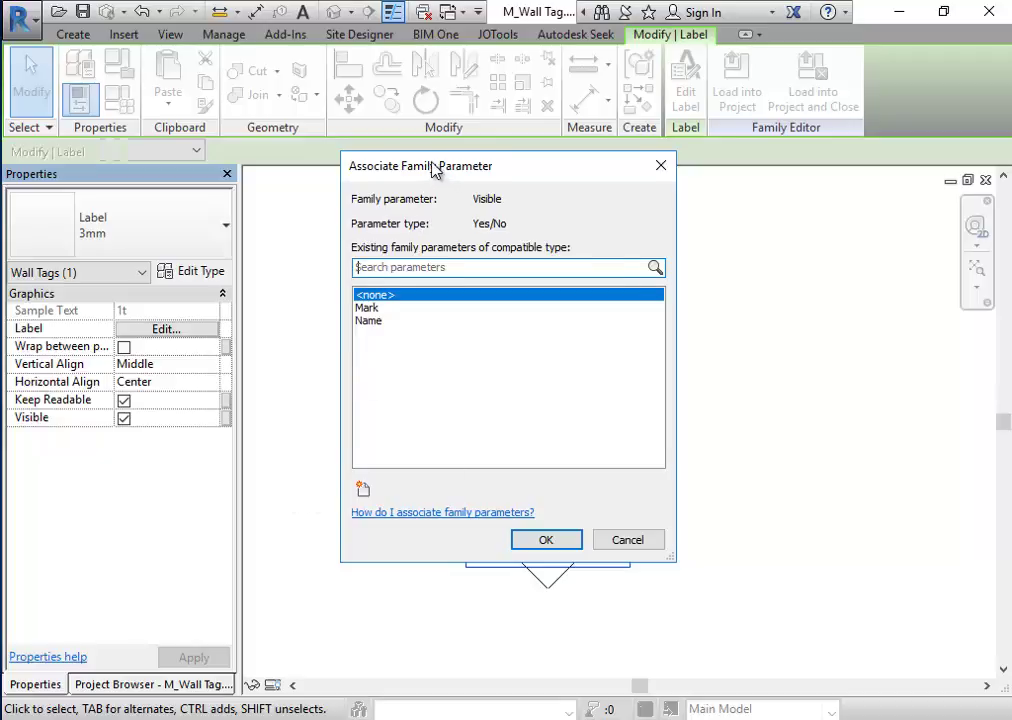
mouse_move(433, 170)
mouse_down()
mouse_move(922, 230)
mouse_move(526, 192)
mouse_move(753, 177)
mouse_up()
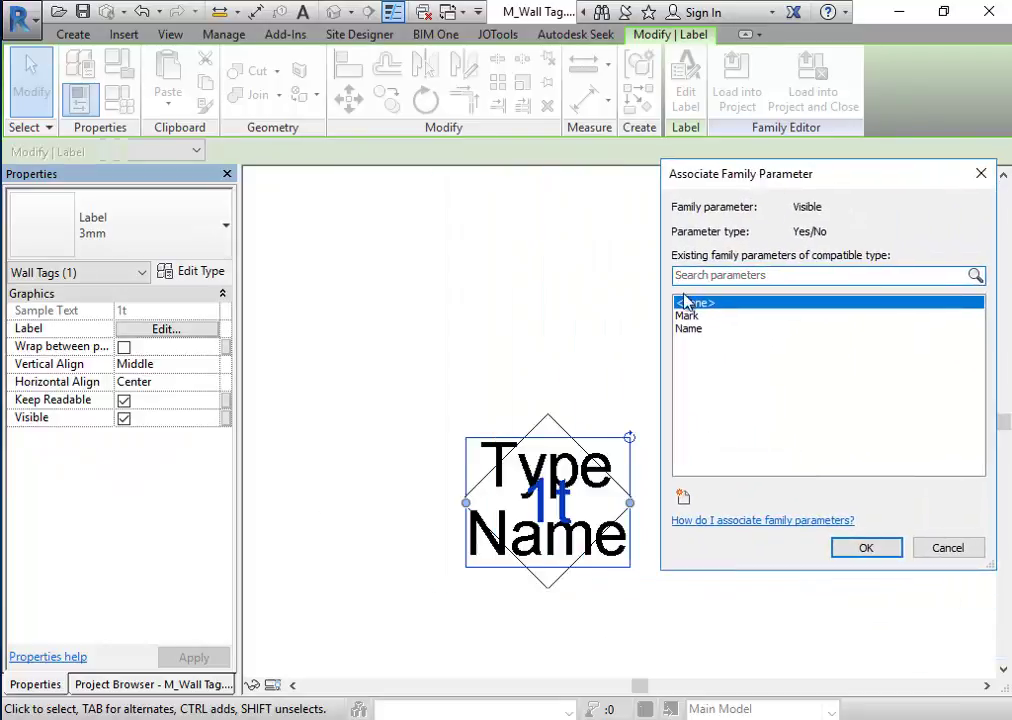
click(688, 316)
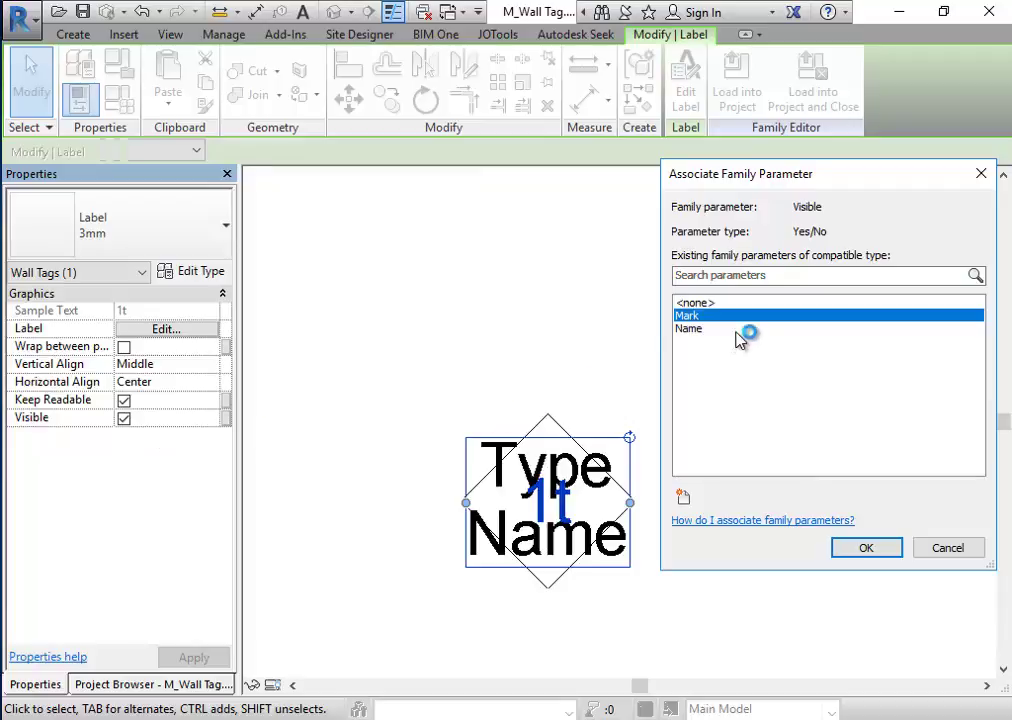
click(866, 550)
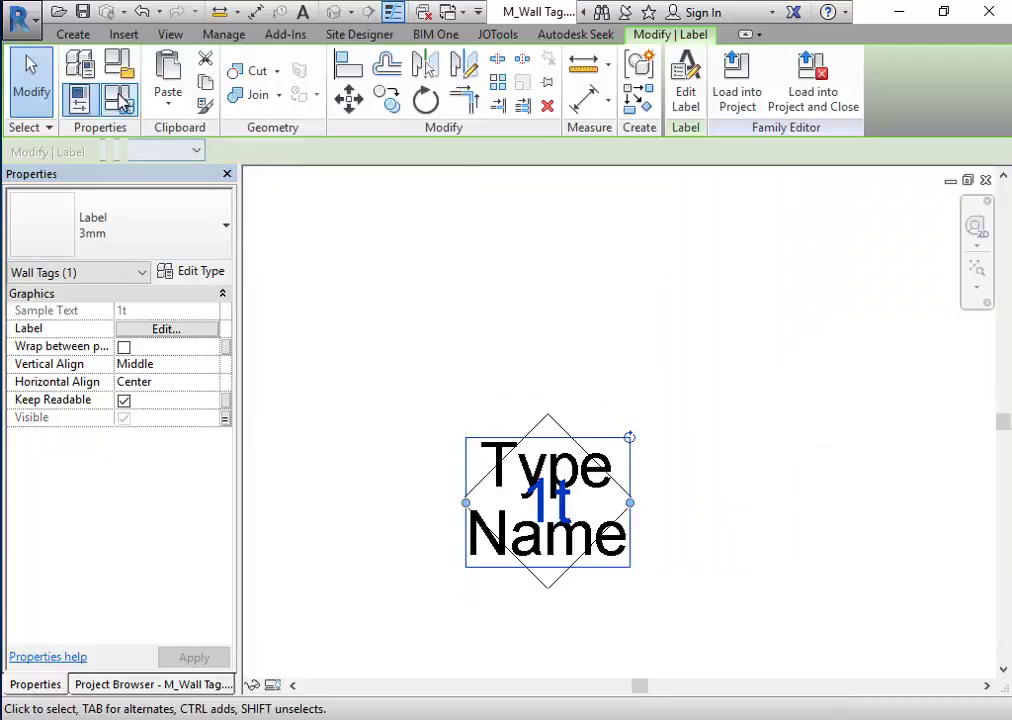
key(f)
key(t)
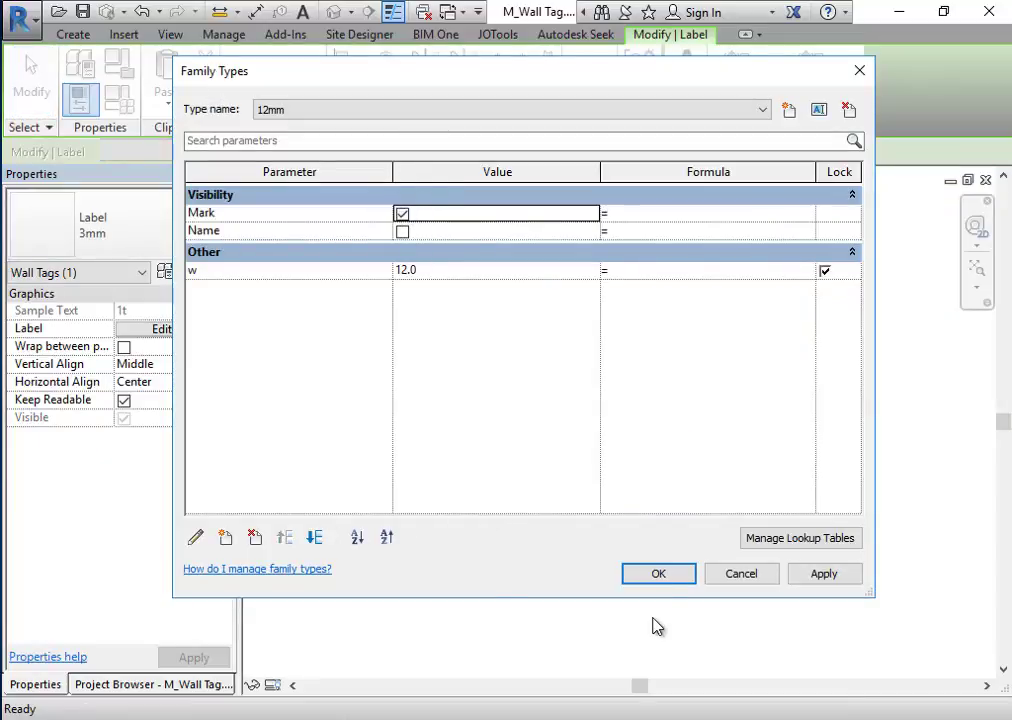
click(659, 575)
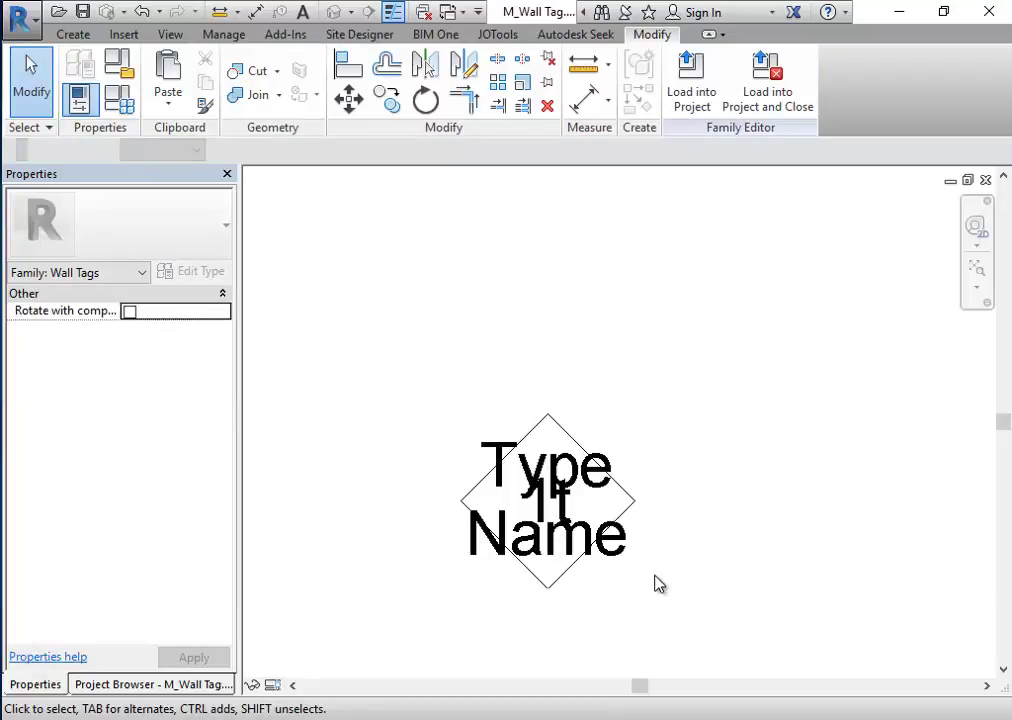
Step: Associate the Type Name label's visibility with the Name parameter and load the family into the project
click(492, 566)
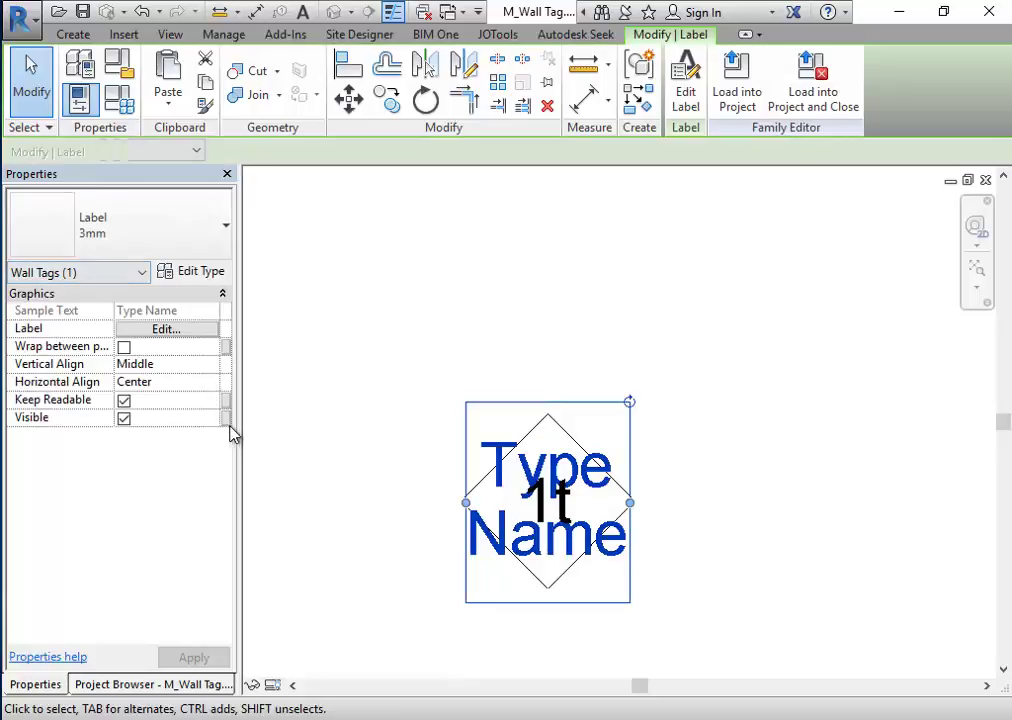
click(226, 418)
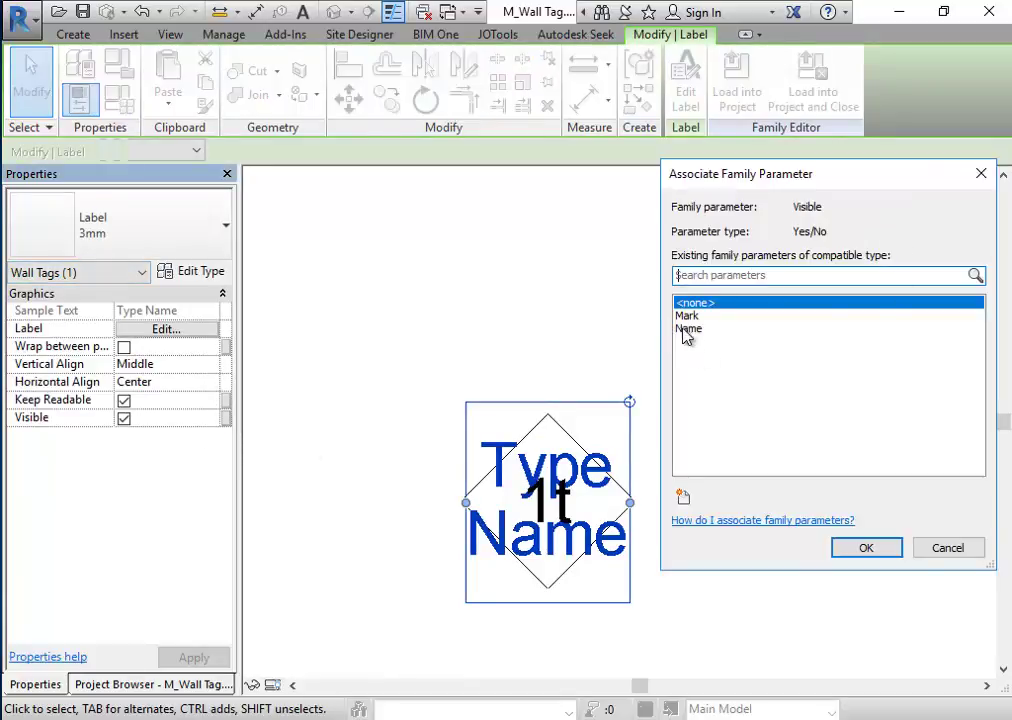
click(690, 330)
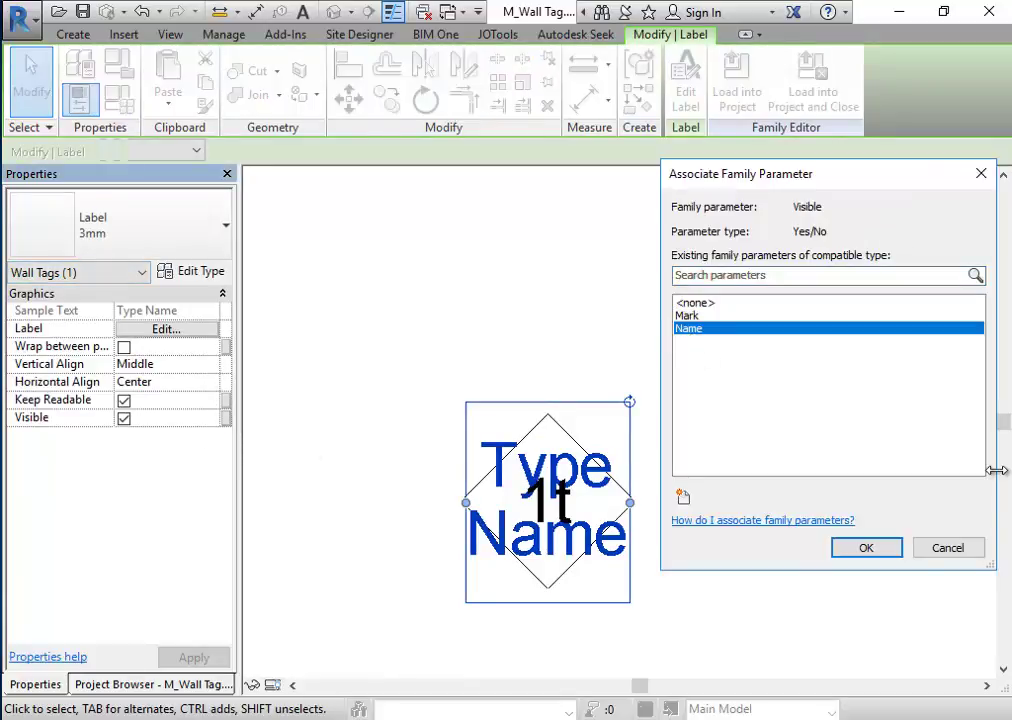
click(868, 551)
click(387, 409)
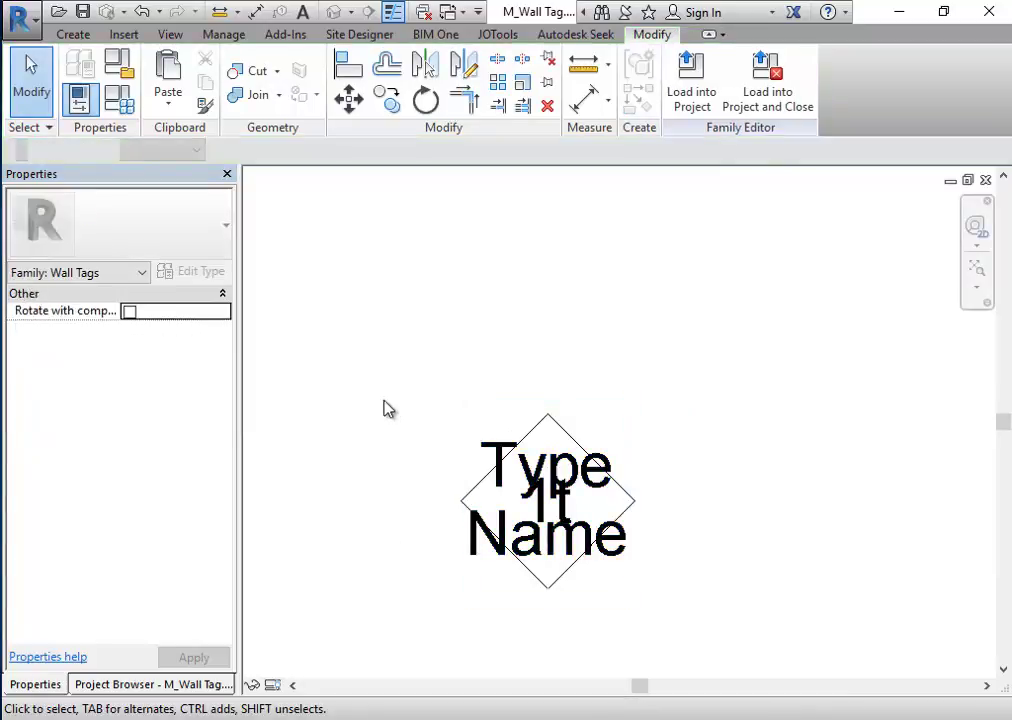
click(687, 62)
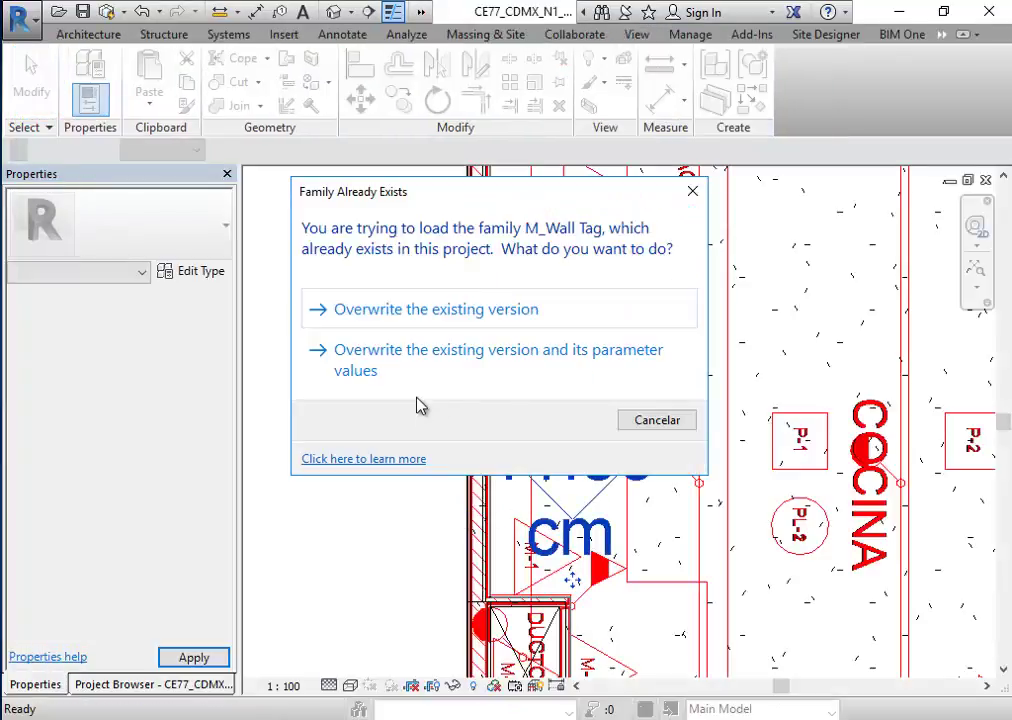
Step: Overwrite the existing M_Wall Tag family and switch the M-1 tag to Wall Type Mark
click(384, 372)
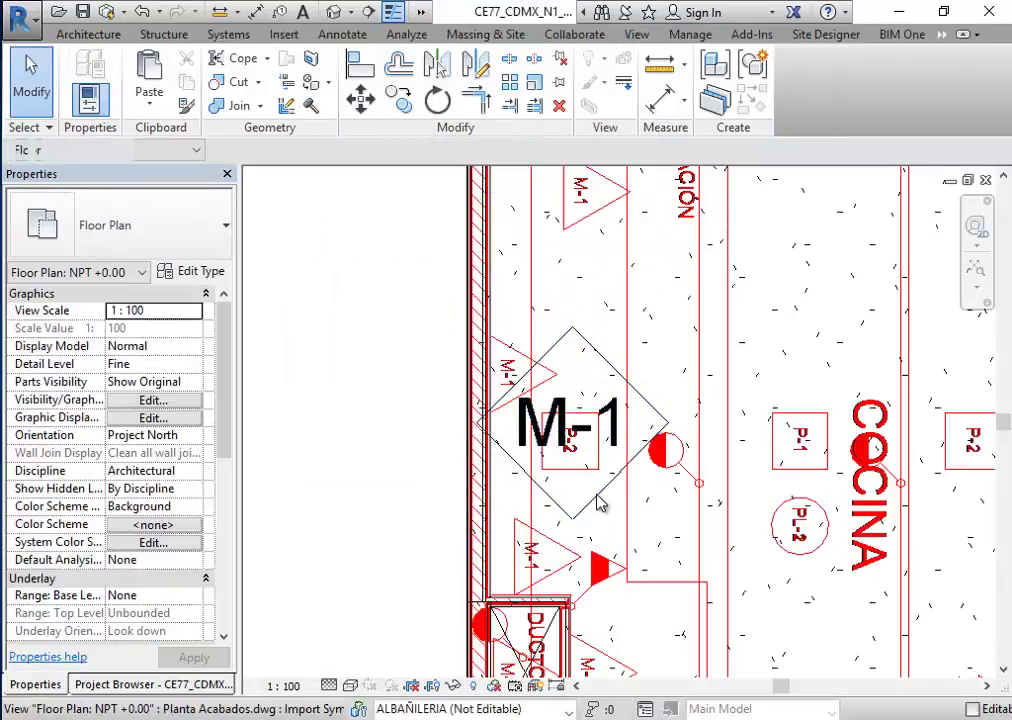
click(597, 514)
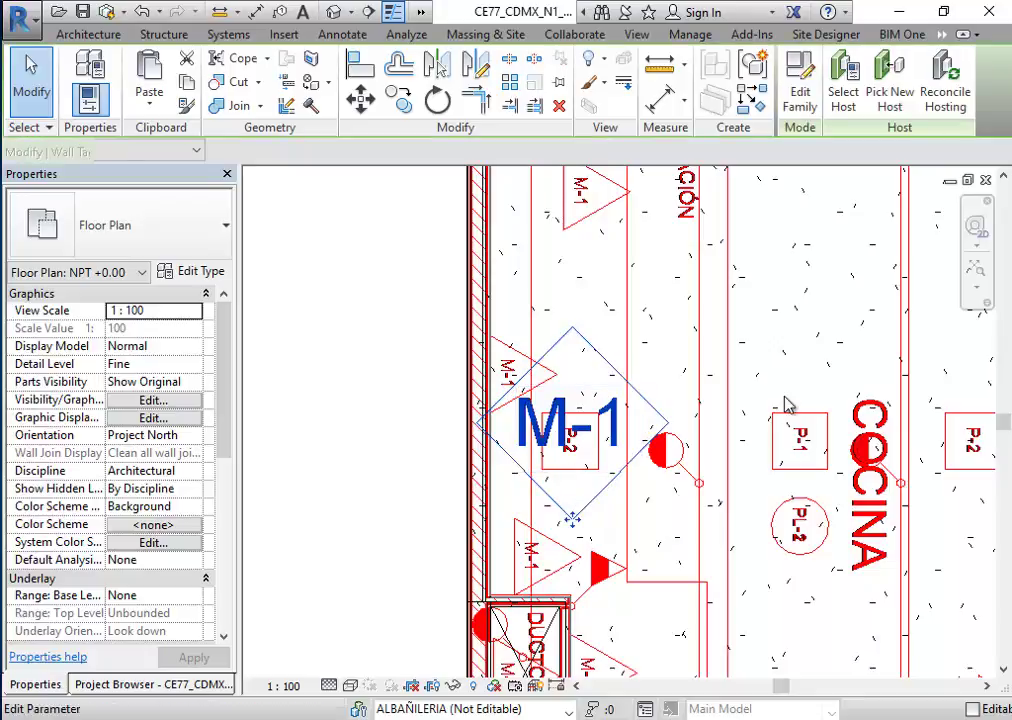
click(106, 250)
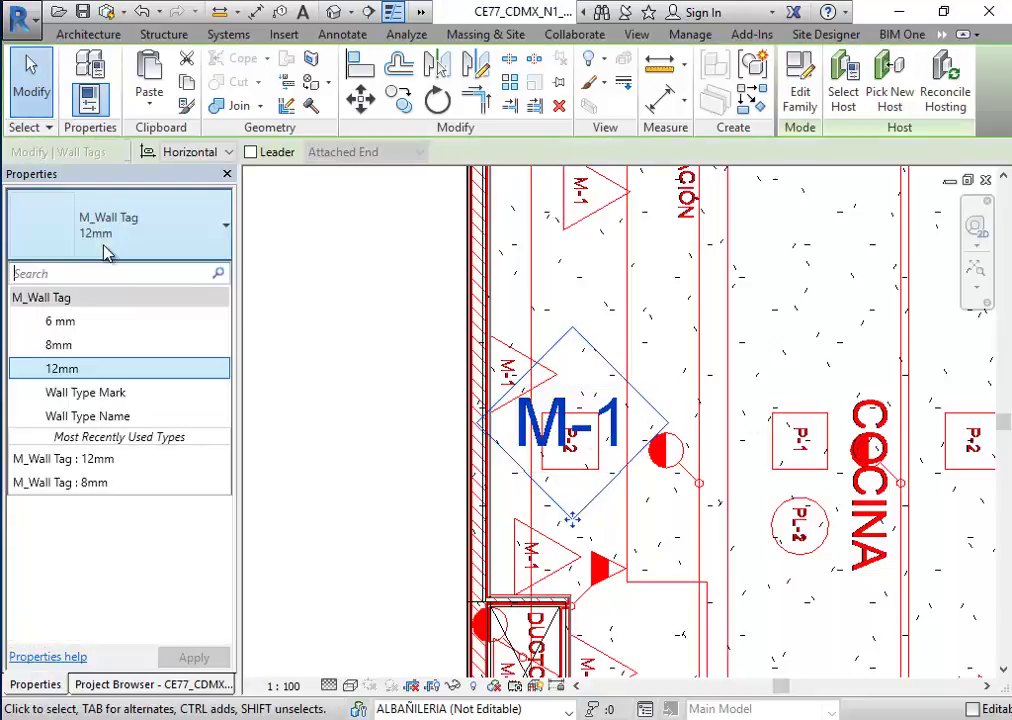
click(130, 394)
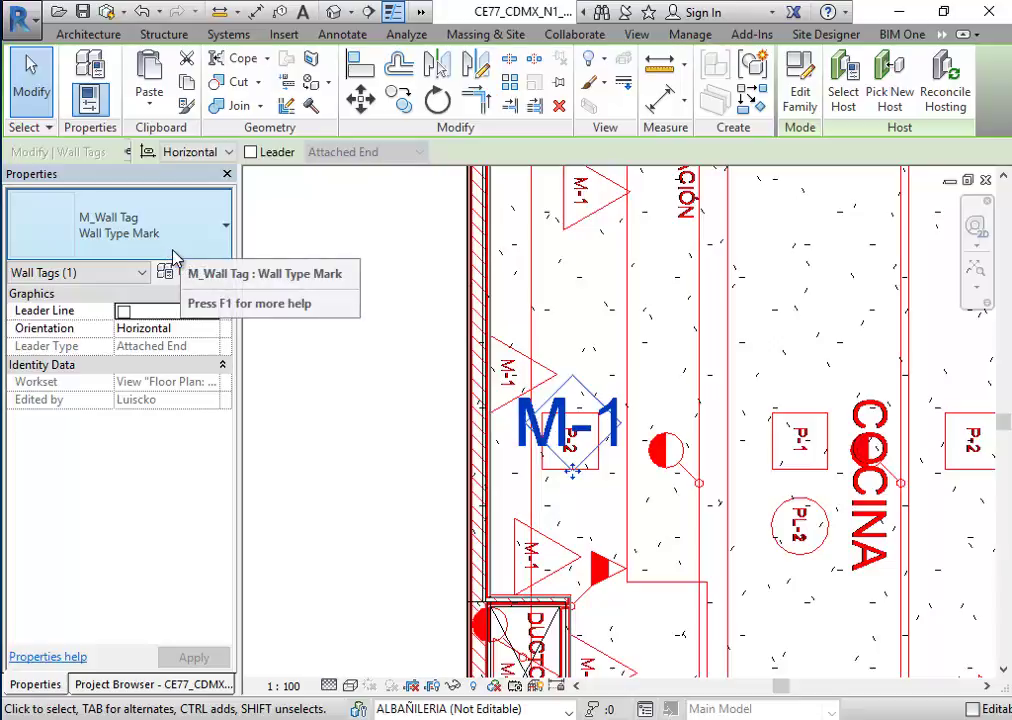
Step: Give the Wall Type Mark tag type a w value of 0.0120 and apply it
click(190, 276)
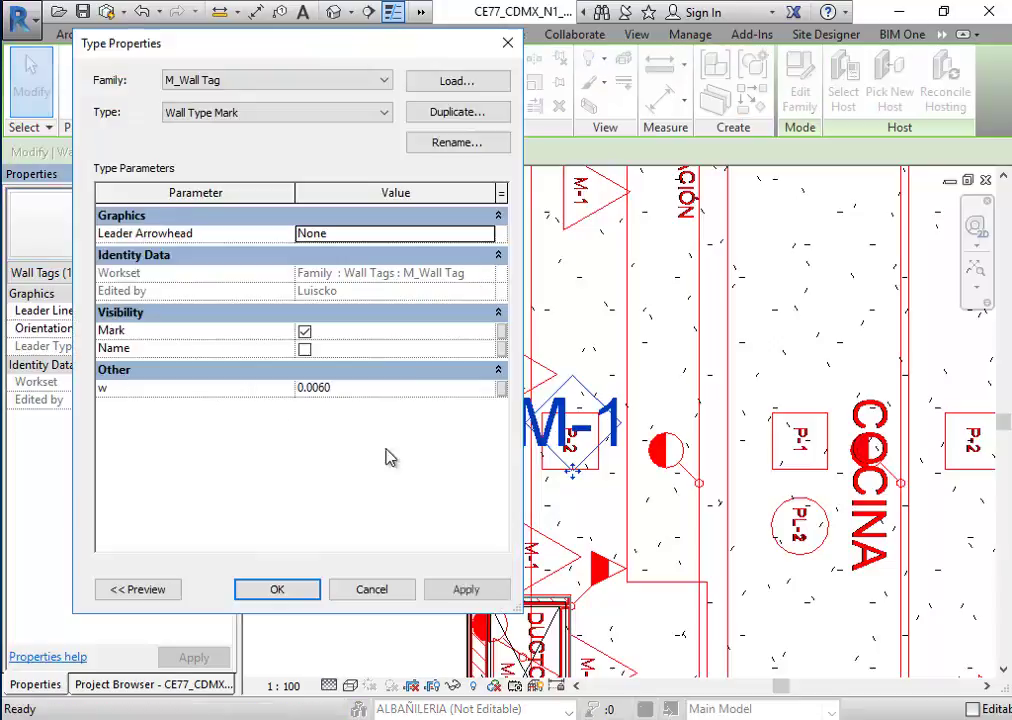
click(355, 387)
double_click(352, 386)
key(BackSpace)
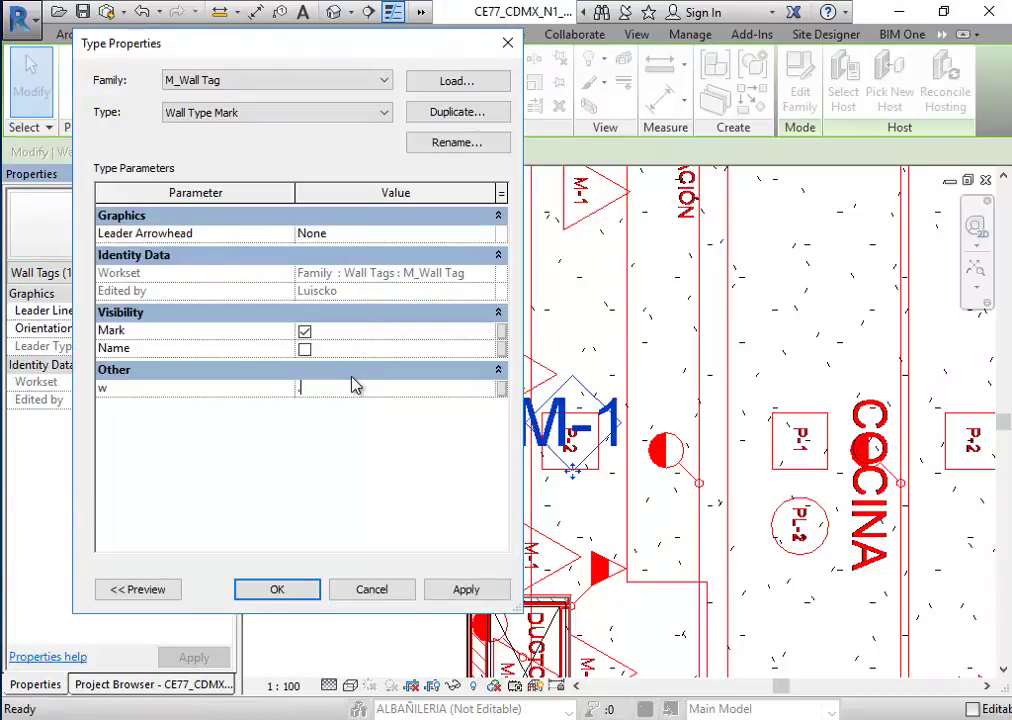
text(.0012)
click(459, 596)
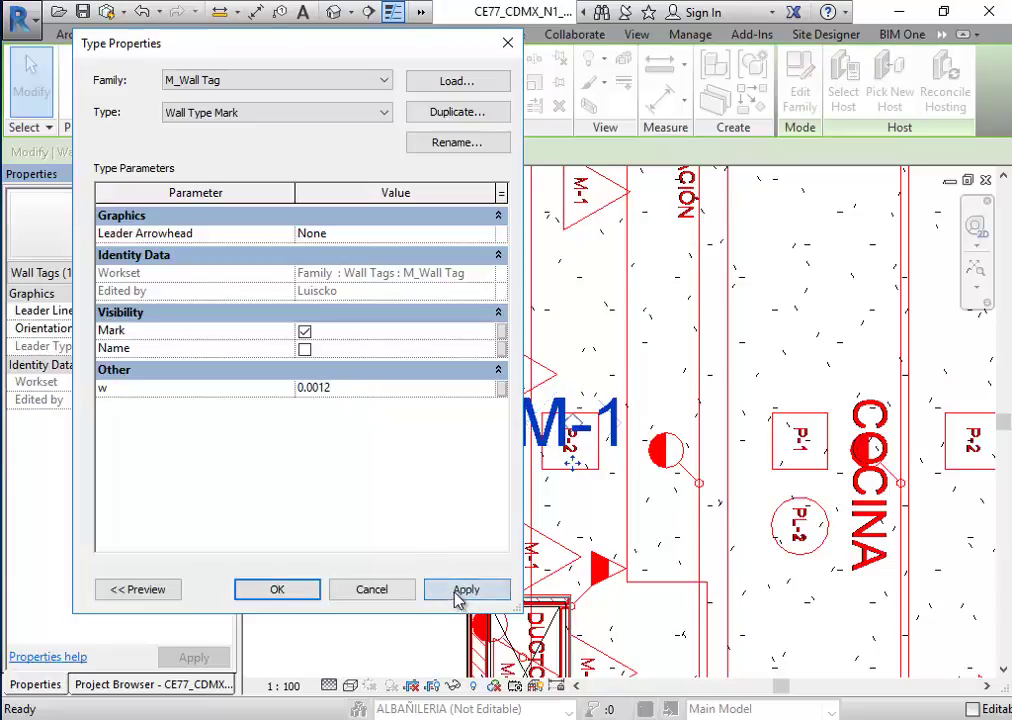
click(317, 388)
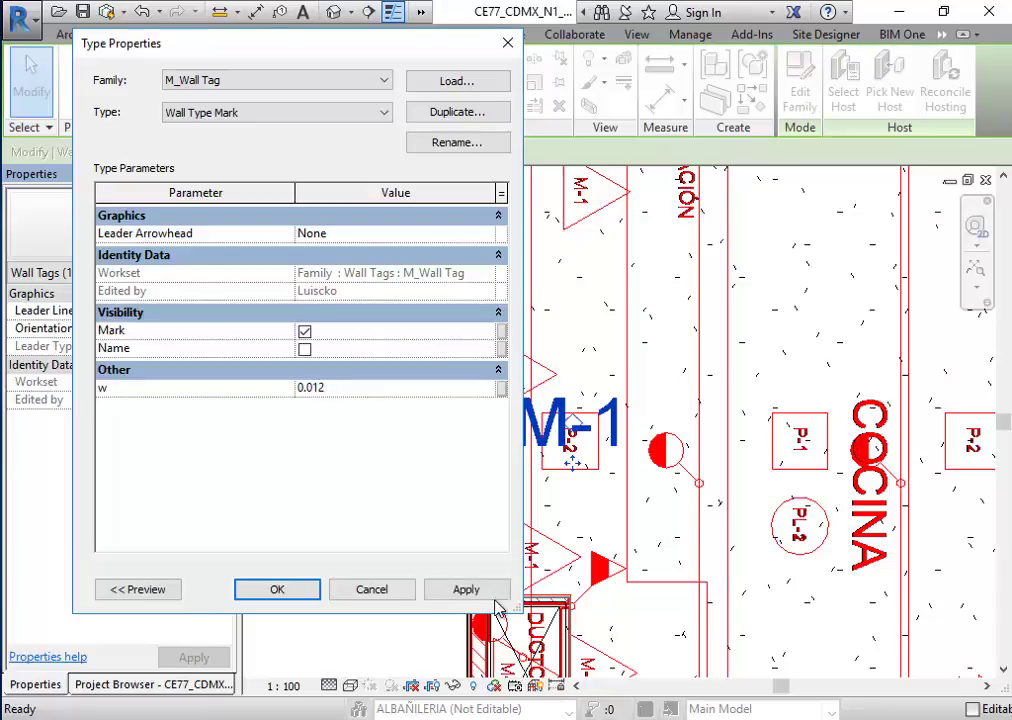
click(468, 590)
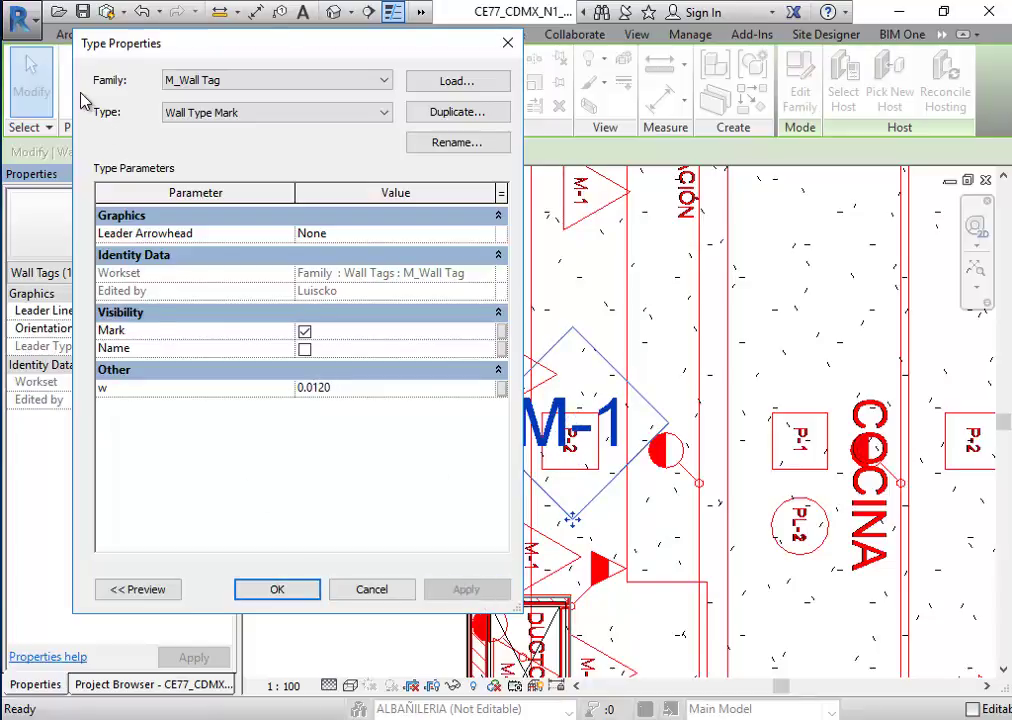
mouse_move(250, 48)
mouse_down()
mouse_move(818, 44)
mouse_move(822, 53)
mouse_up()
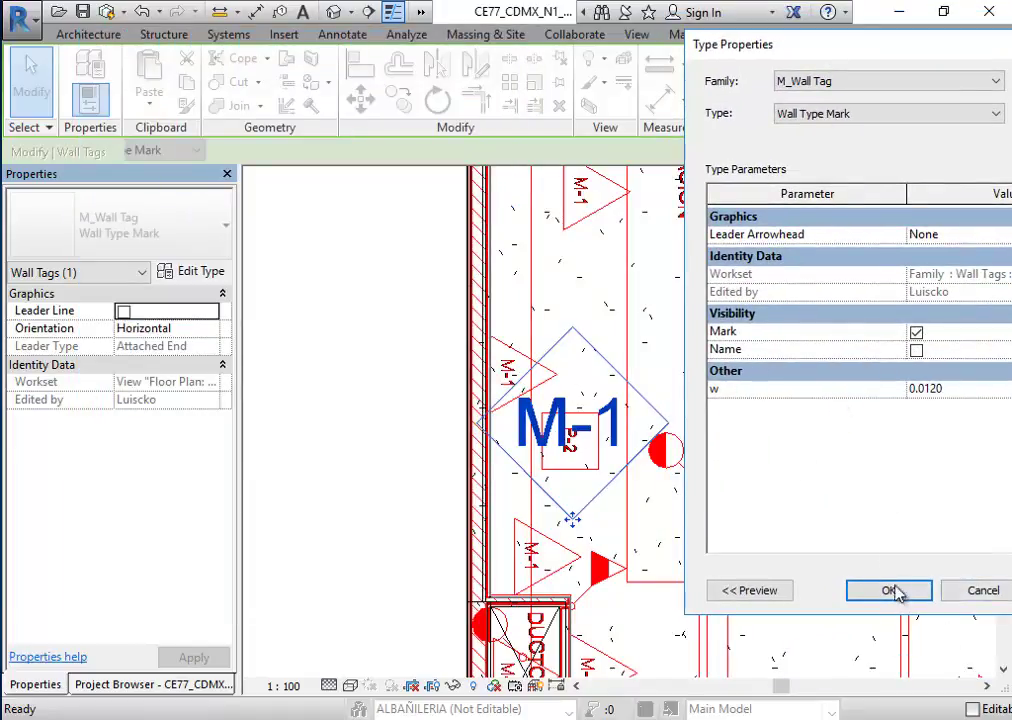
Step: Inspect the Wall Type Name type's settings, then set the M-1 tag back to Wall Type Mark
click(800, 82)
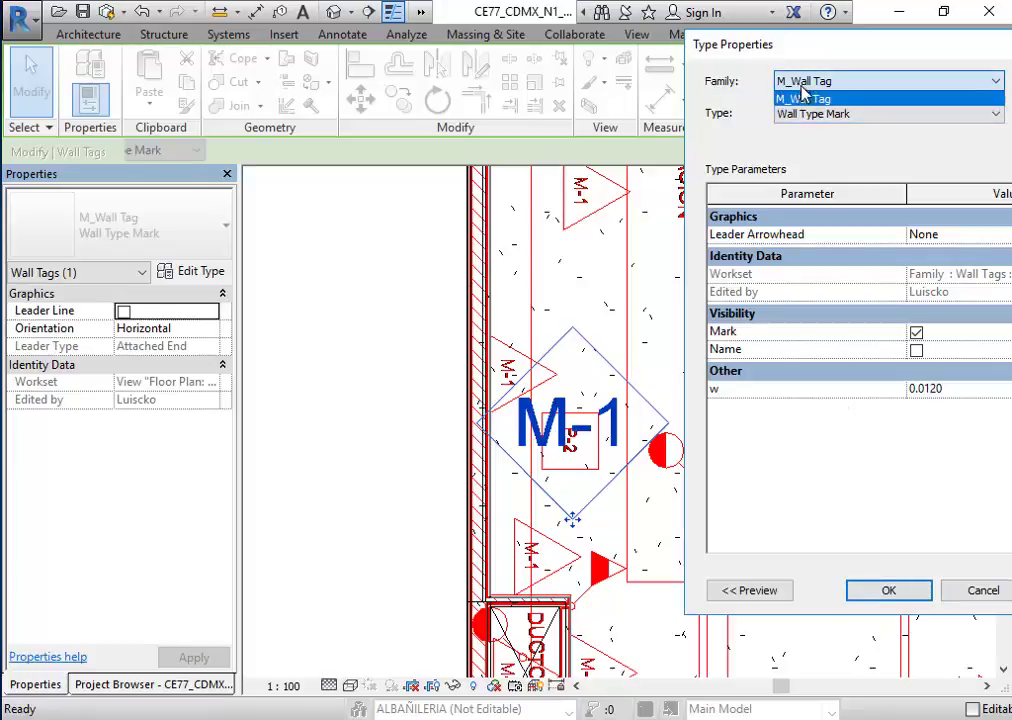
click(805, 97)
click(813, 114)
click(815, 184)
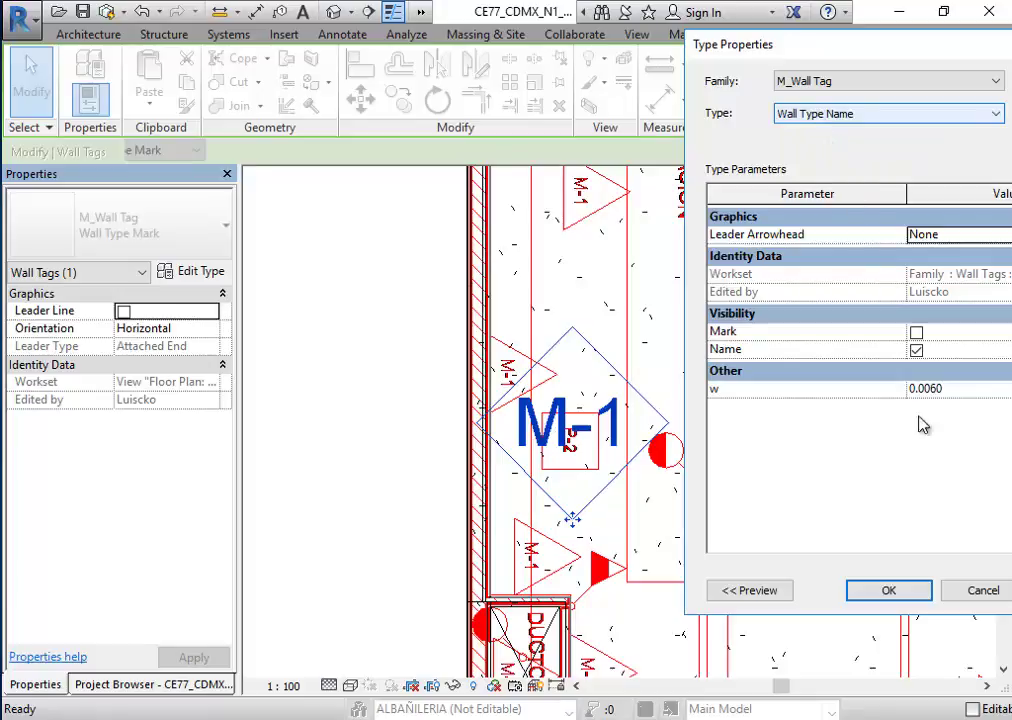
mouse_move(728, 50)
mouse_down()
mouse_move(628, 32)
mouse_move(722, 43)
mouse_up()
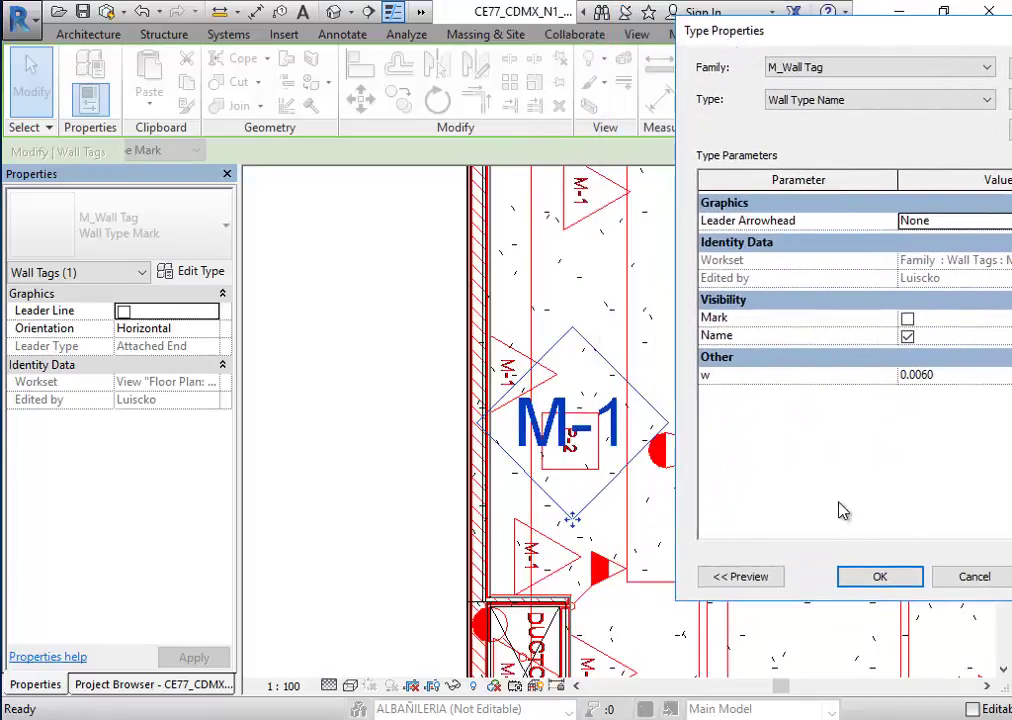
click(879, 580)
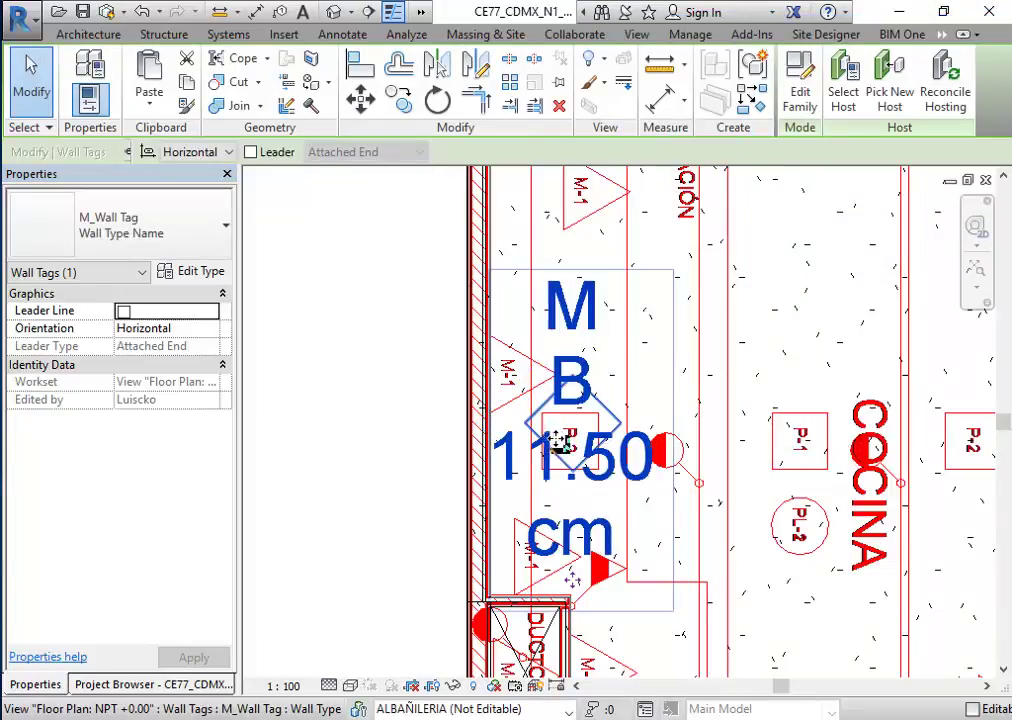
click(128, 218)
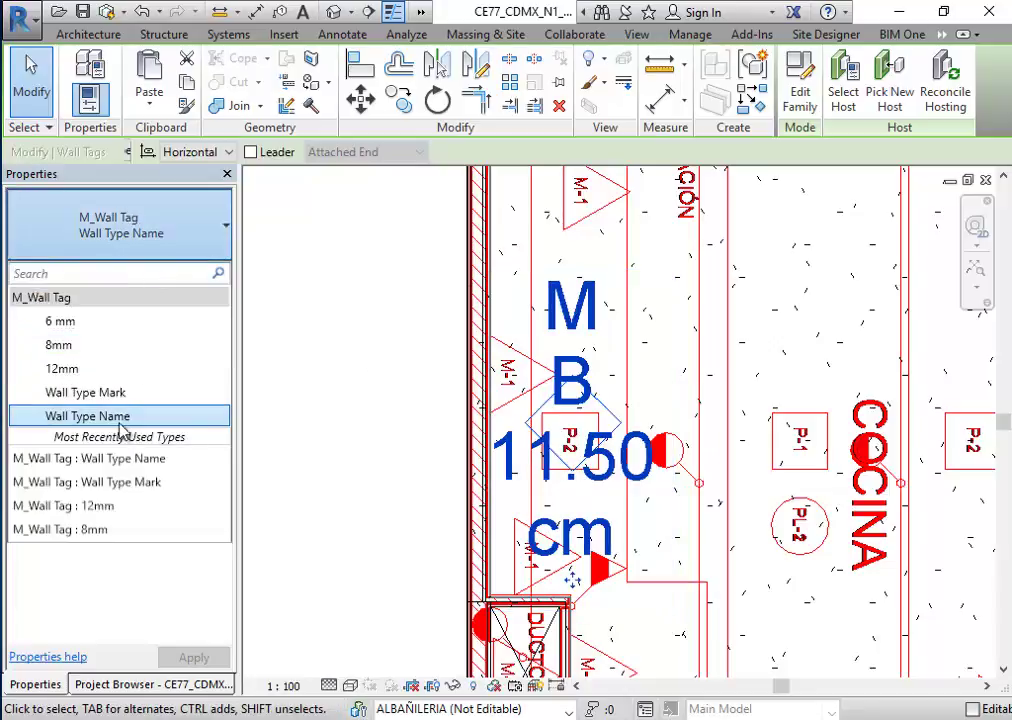
click(85, 392)
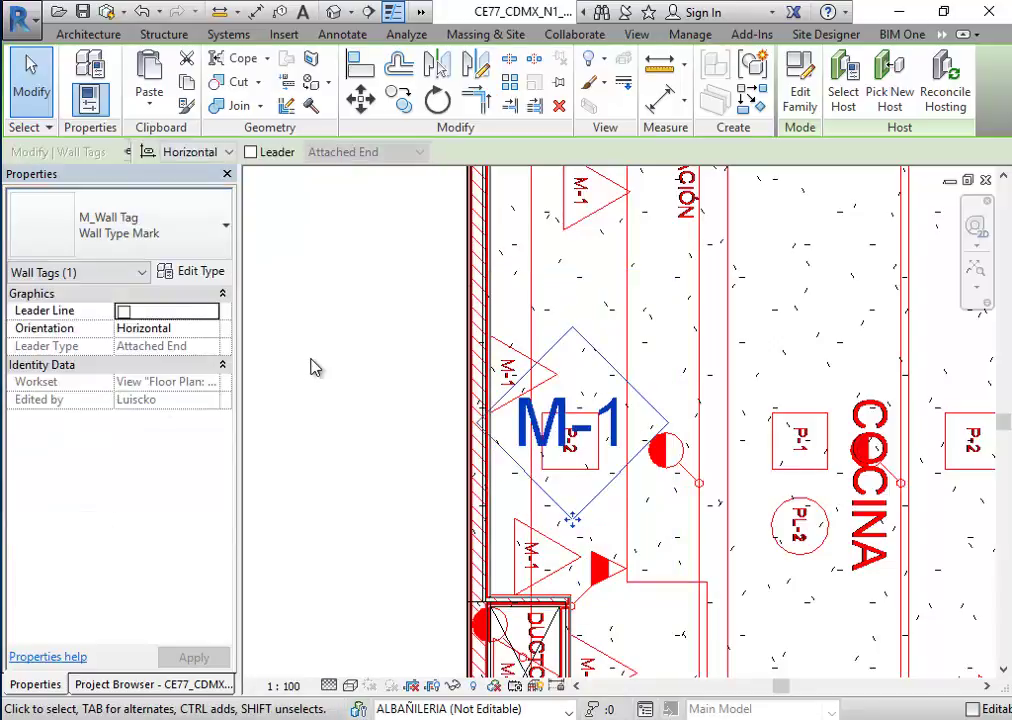